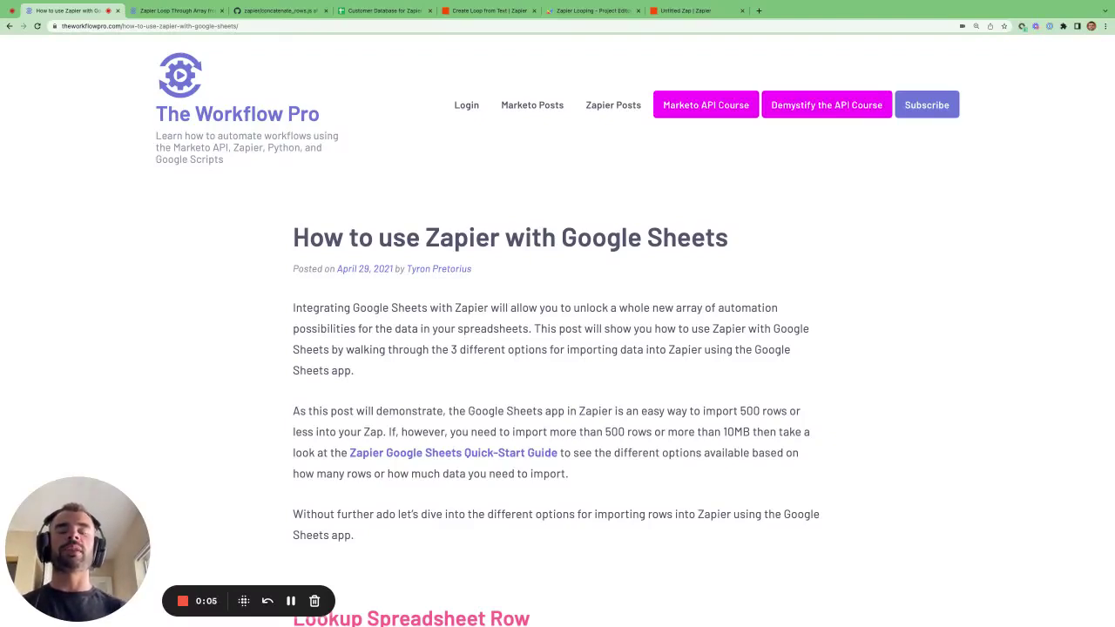
# Switch to the Create Loop from Text Zap and list the search events available for its Google Sheets step.
pyautogui.moveTo(151, 3)
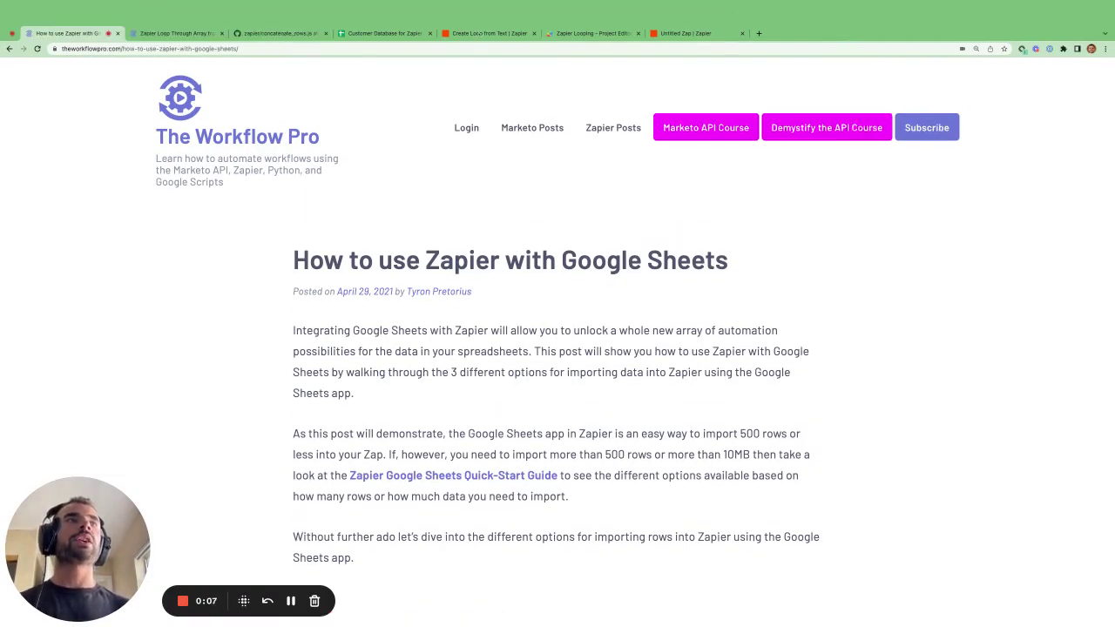
pyautogui.click(488, 34)
pyautogui.scroll(3, 397, 225)
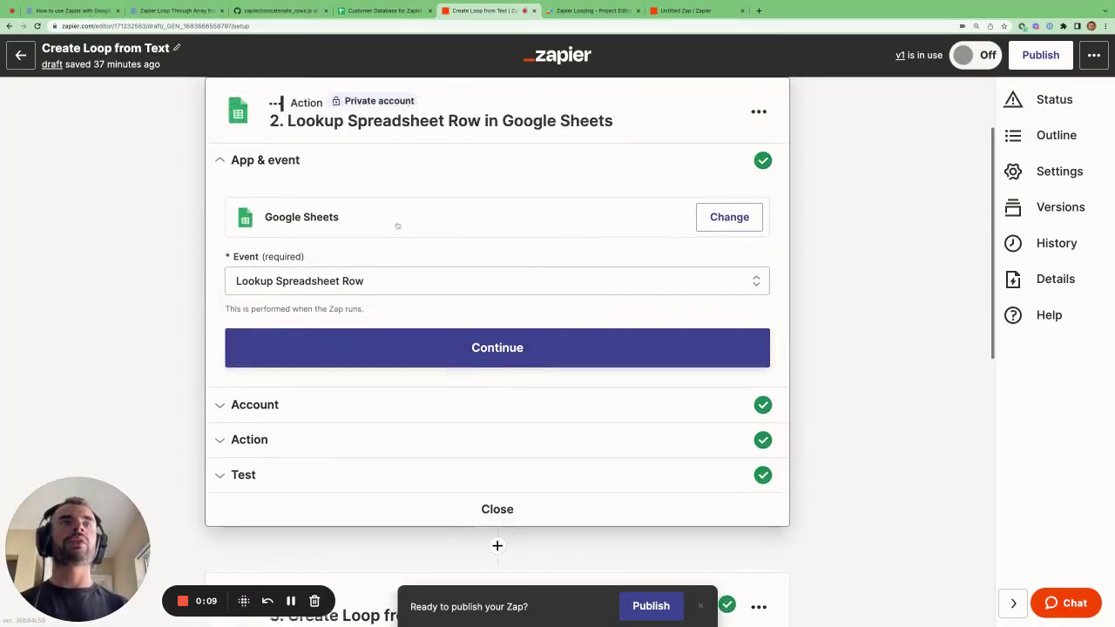
pyautogui.scroll(2, 397, 226)
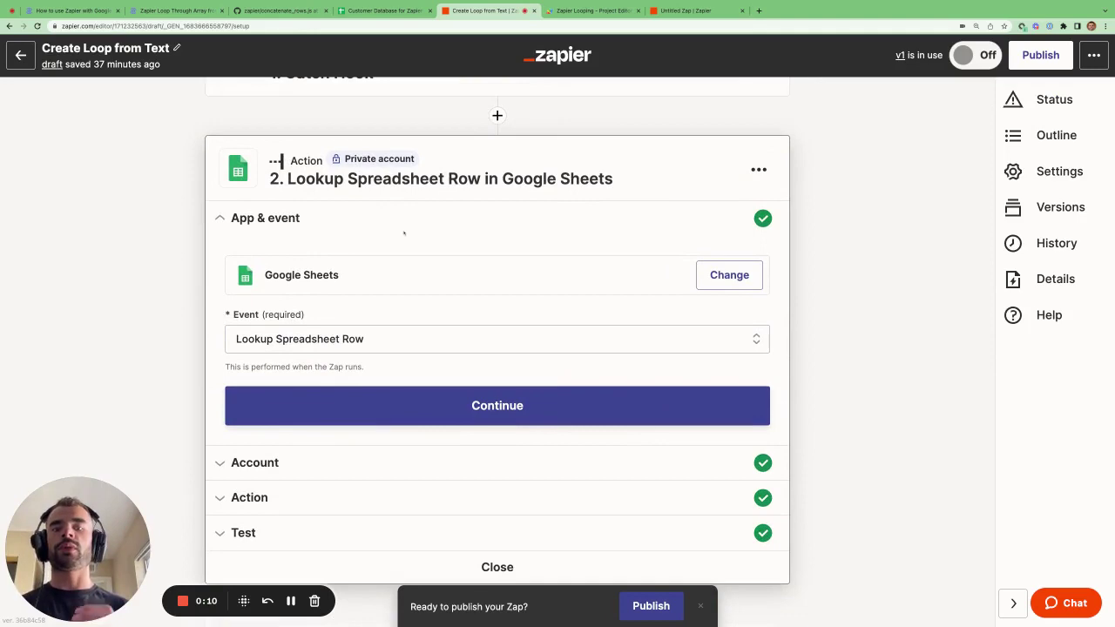
pyautogui.scroll(-2, 508, 299)
pyautogui.click(501, 279)
pyautogui.scroll(-8, 445, 341)
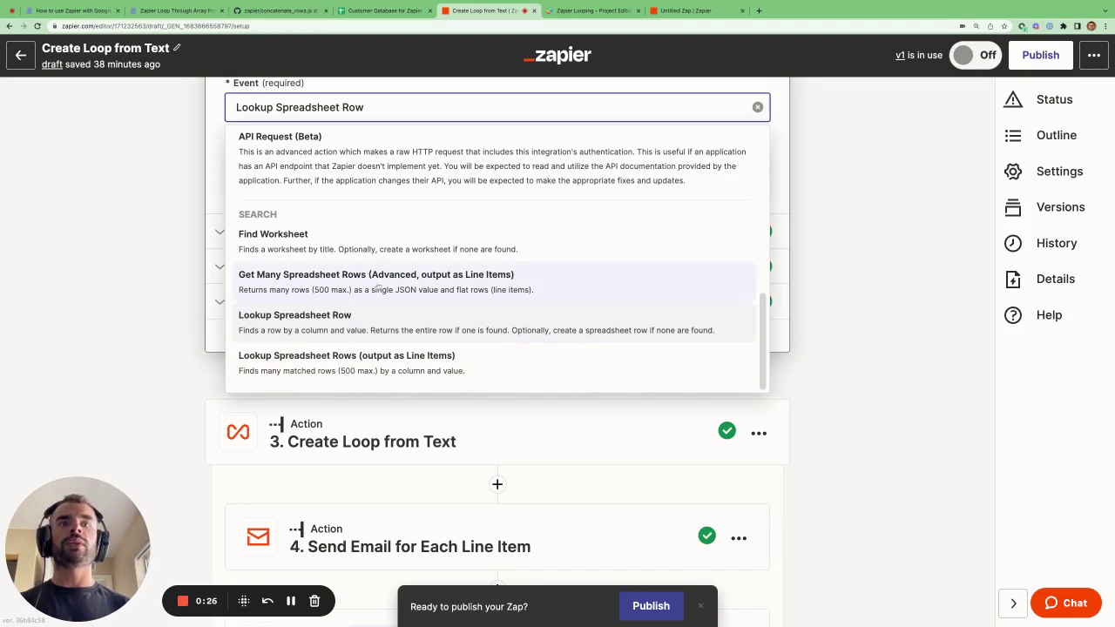
# Switch to the How to use Zapier with Google Sheets article and read its introduction.
pyautogui.click(78, 10)
pyautogui.scroll(-2, 558, 349)
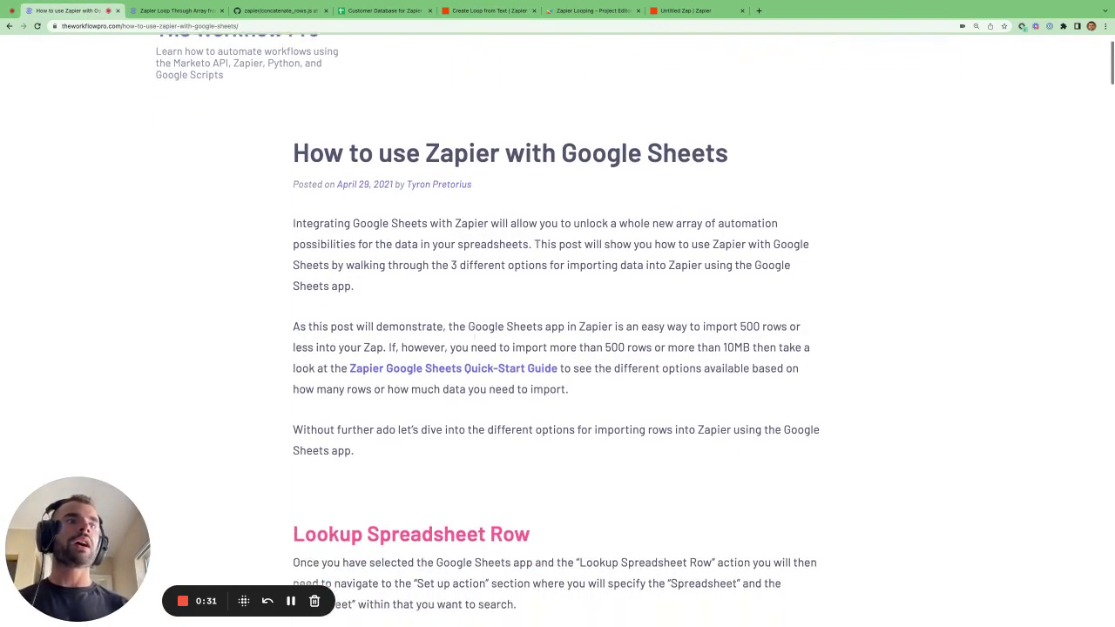
pyautogui.scroll(-1, 476, 340)
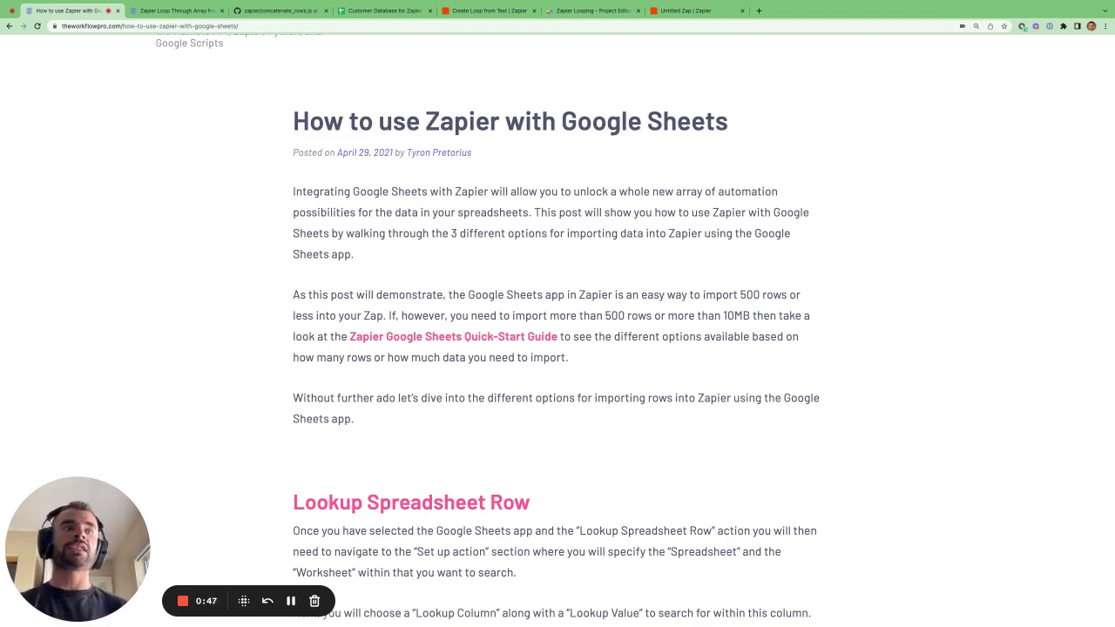
# Return to the Create Loop from Text Zap and compare the three spreadsheet row search events for Google Sheets.
pyautogui.click(480, 11)
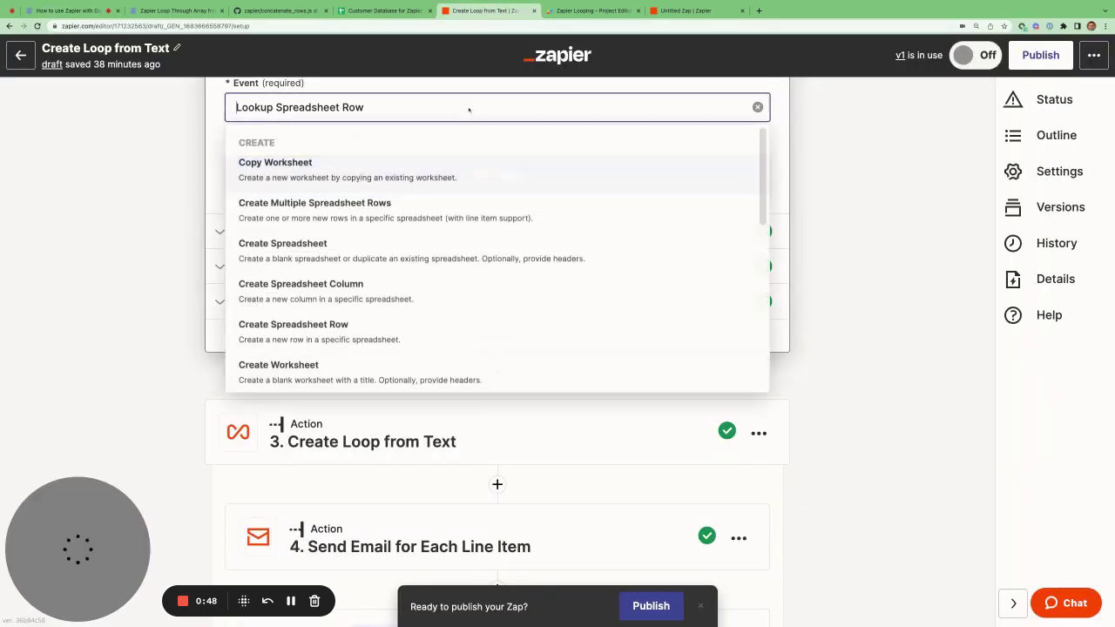
pyautogui.scroll(-5, 417, 326)
pyautogui.scroll(-2, 415, 327)
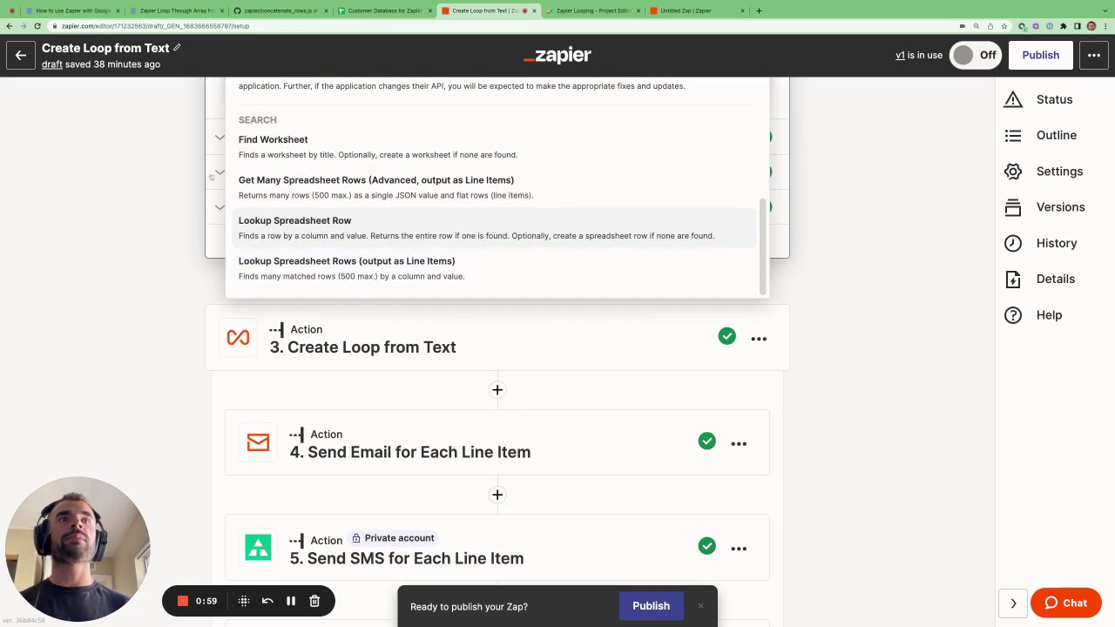
# In the Google Sheets article, highlight the row and 10MB import limits and the Lookup Spreadsheet Row heading.
pyautogui.click(76, 12)
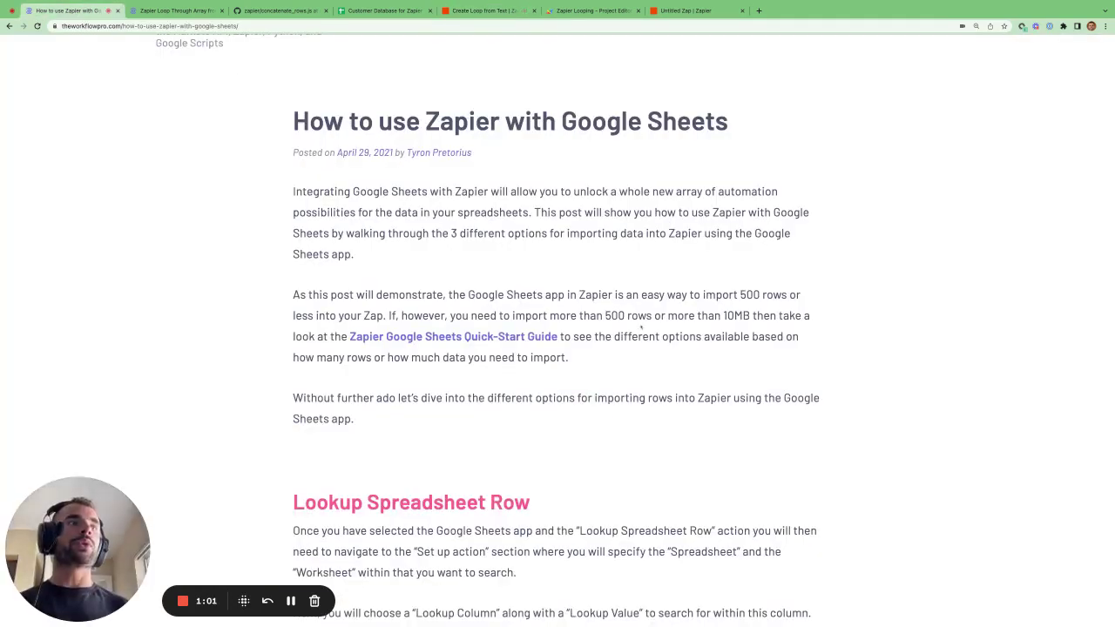
pyautogui.moveTo(605, 315); pyautogui.dragTo(750, 315)
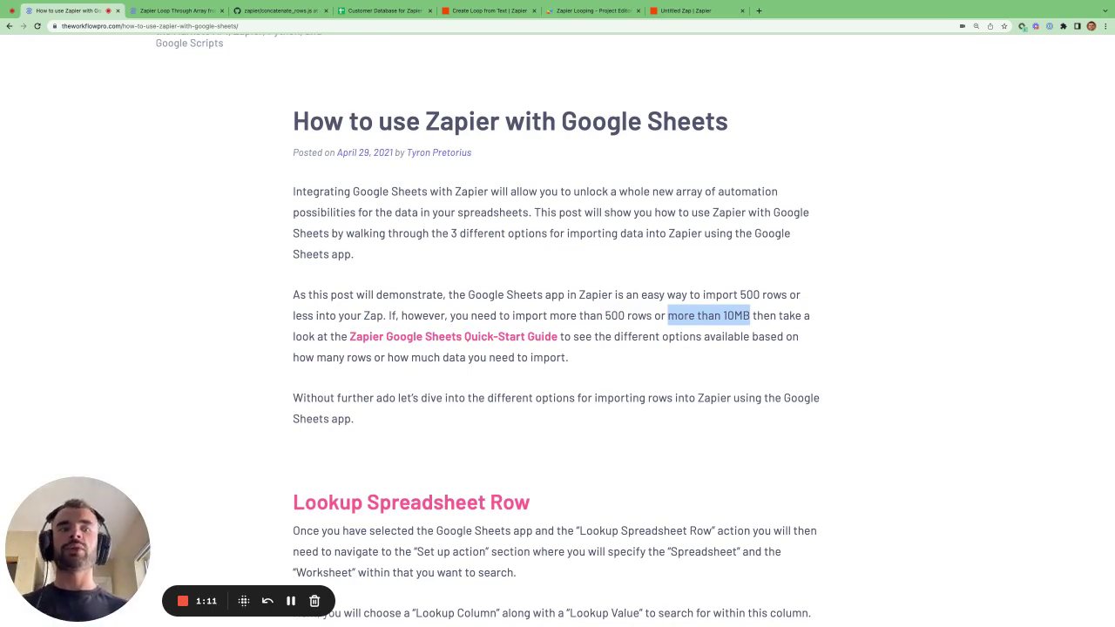
pyautogui.scroll(-5, 334, 594)
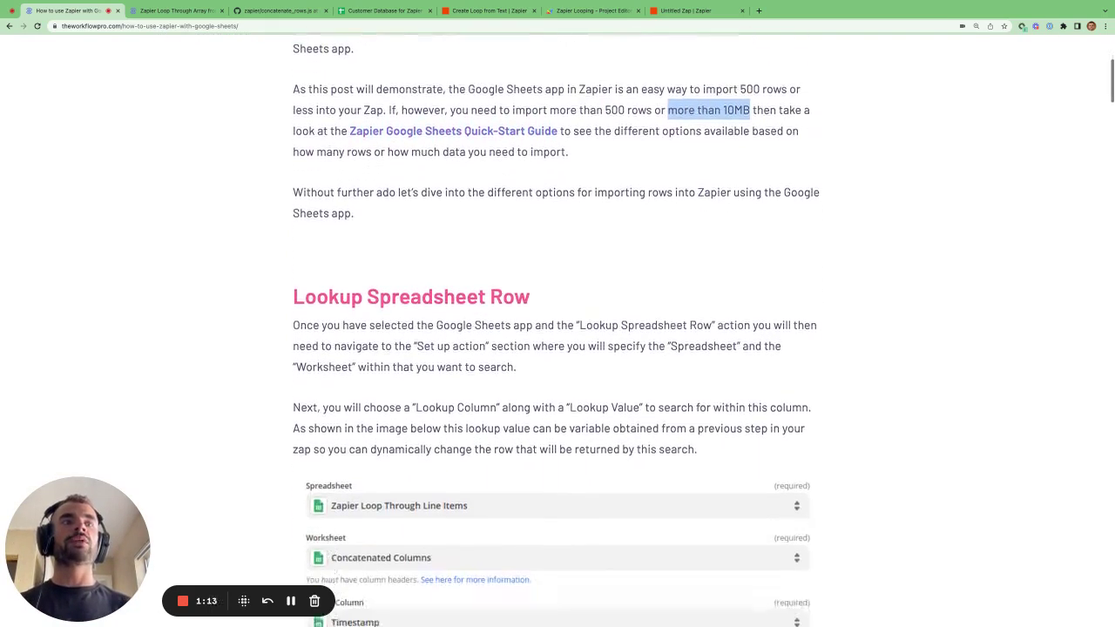
pyautogui.moveTo(293, 267); pyautogui.dragTo(529, 267)
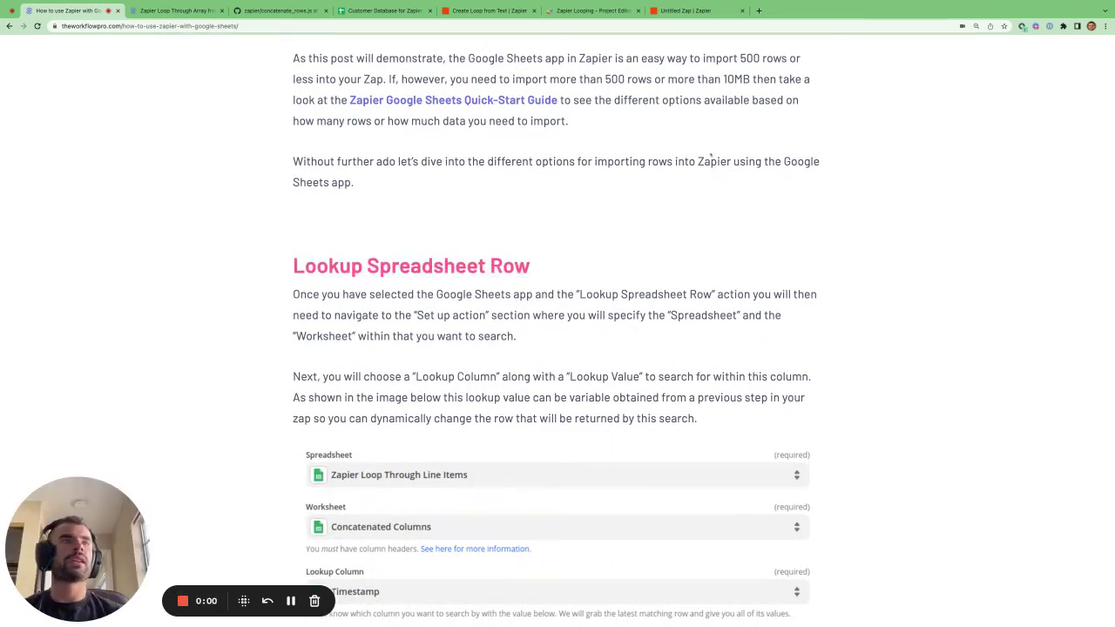
# Back in the Zap, examine the Lookup Spreadsheet Row step's spreadsheet, worksheet, lookup column and lookup value settings.
pyautogui.click(501, 10)
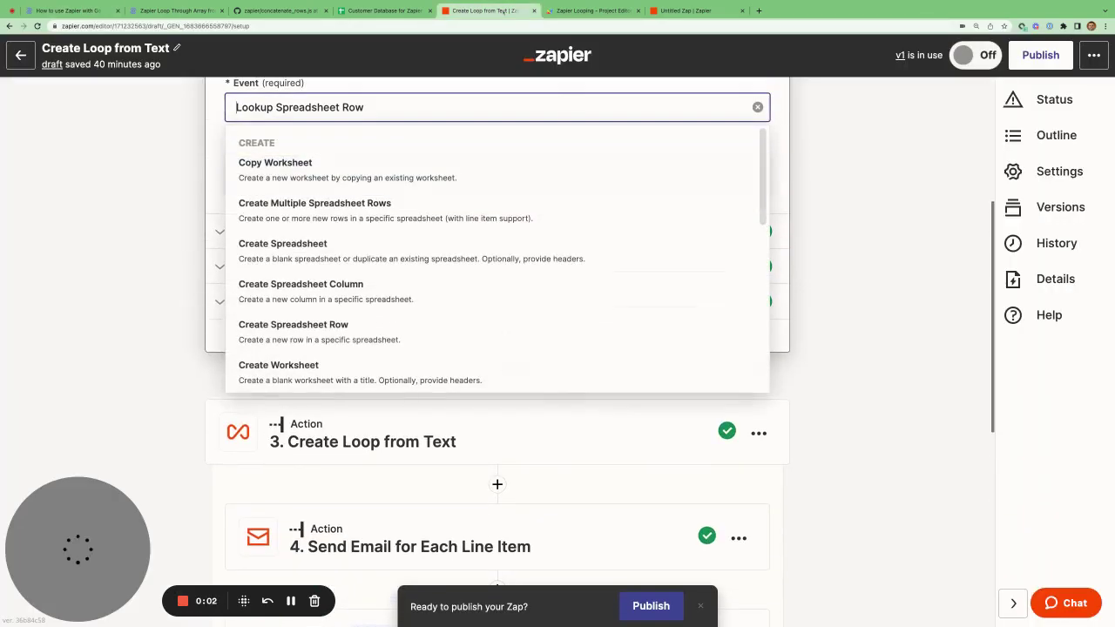
pyautogui.click(826, 224)
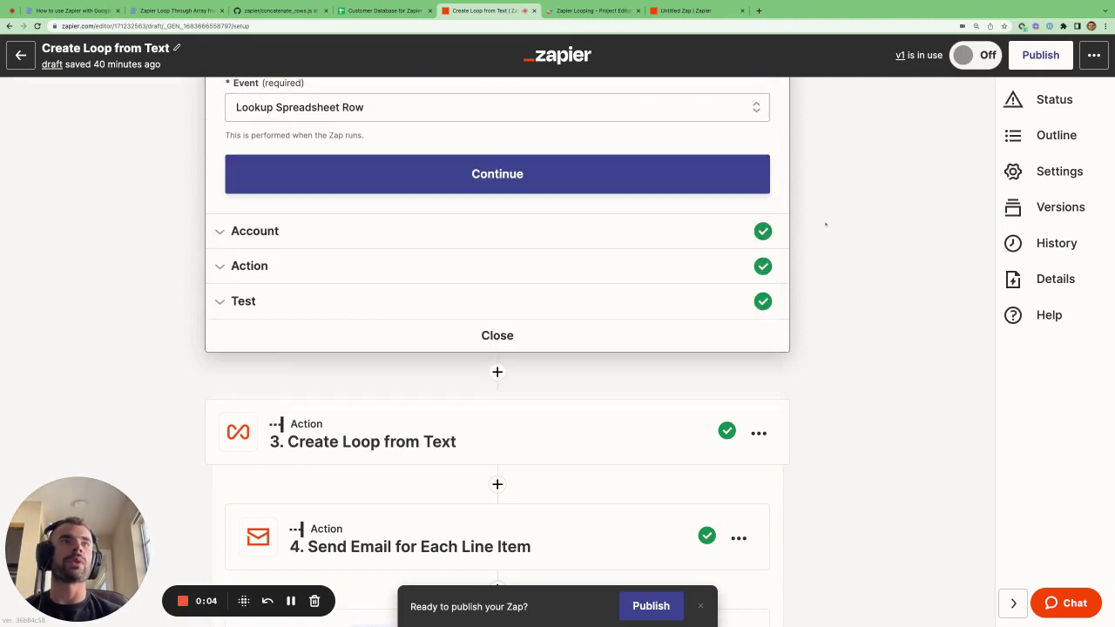
pyautogui.scroll(2, 607, 190)
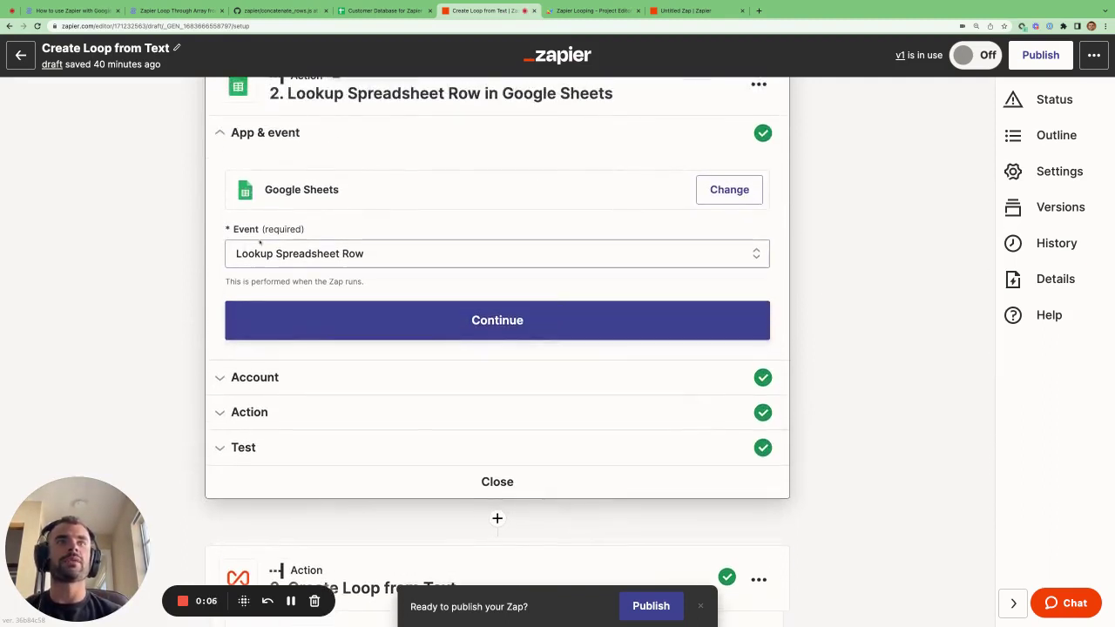
pyautogui.click(284, 413)
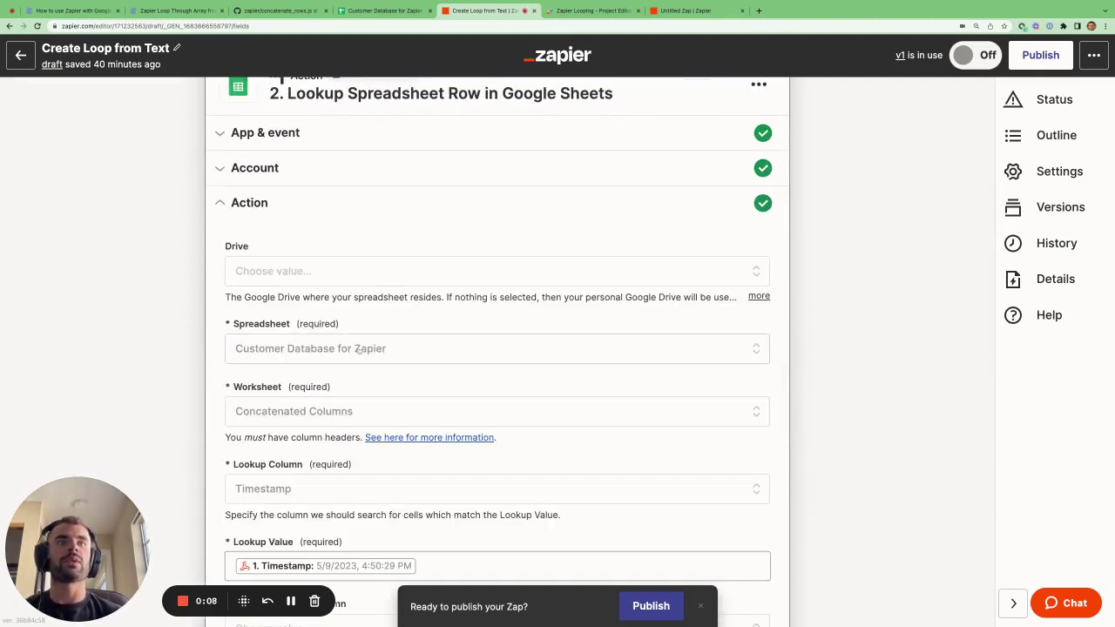
pyautogui.scroll(-2, 357, 288)
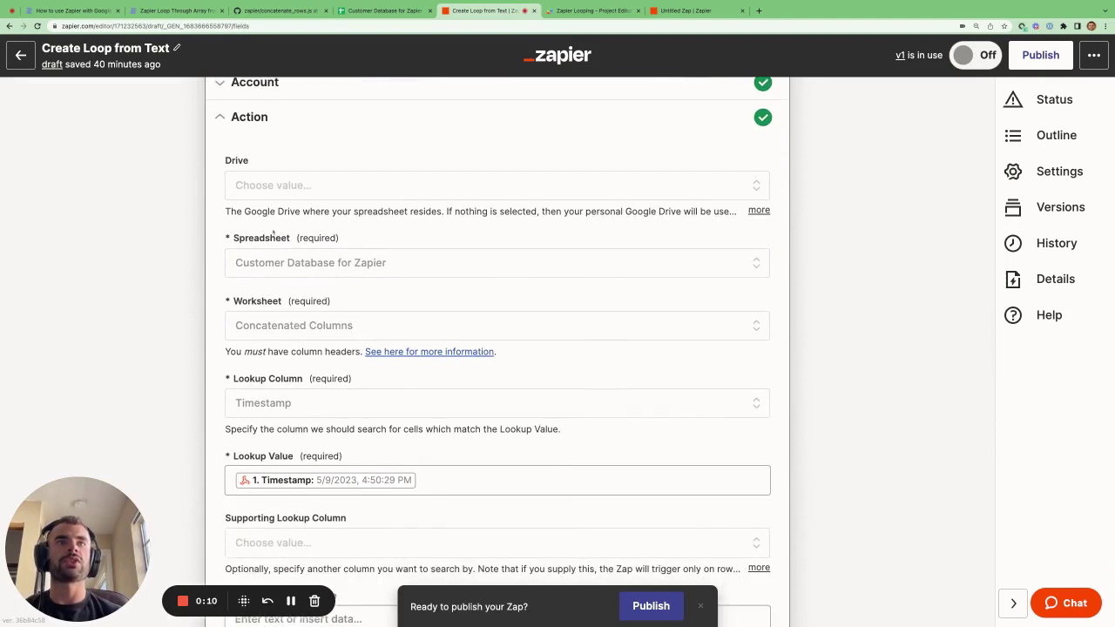
pyautogui.scroll(-1, 292, 249)
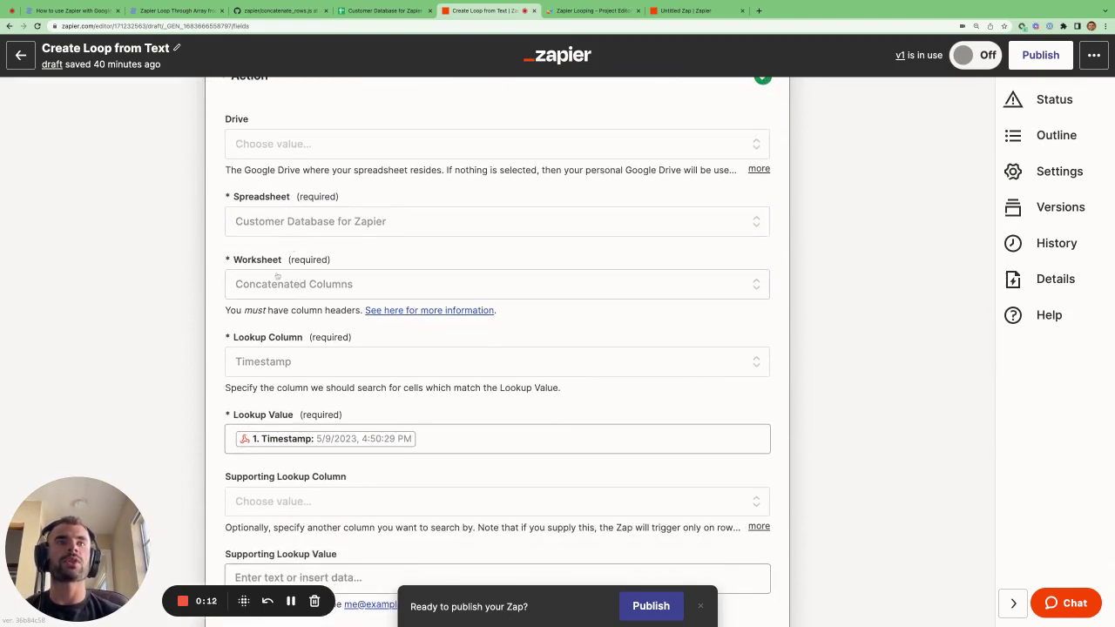
pyautogui.scroll(-2, 288, 279)
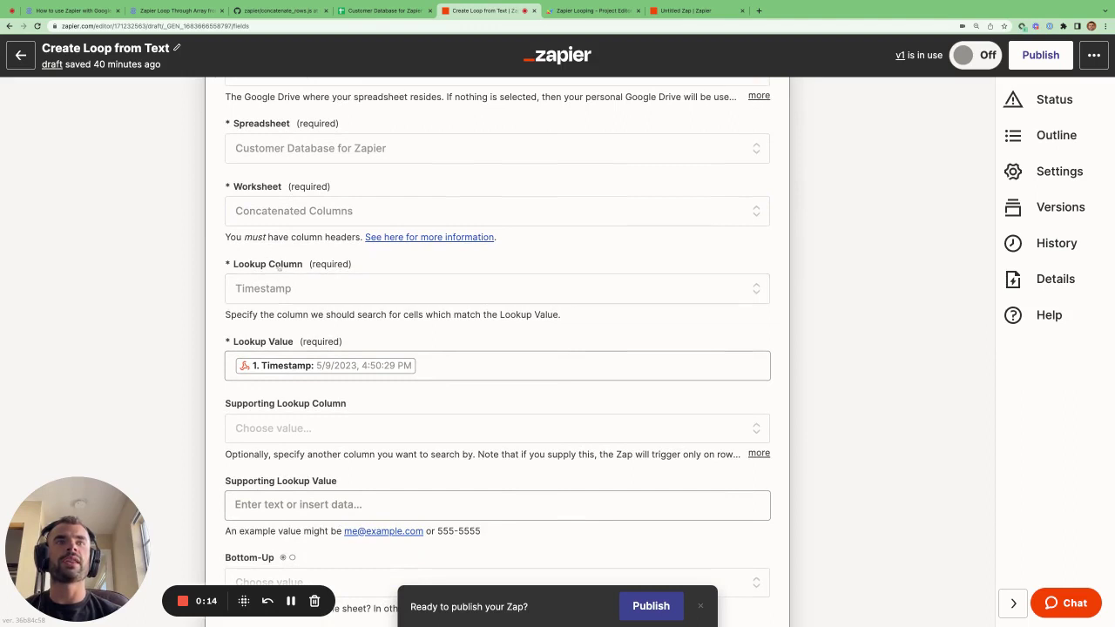
pyautogui.scroll(-1, 306, 288)
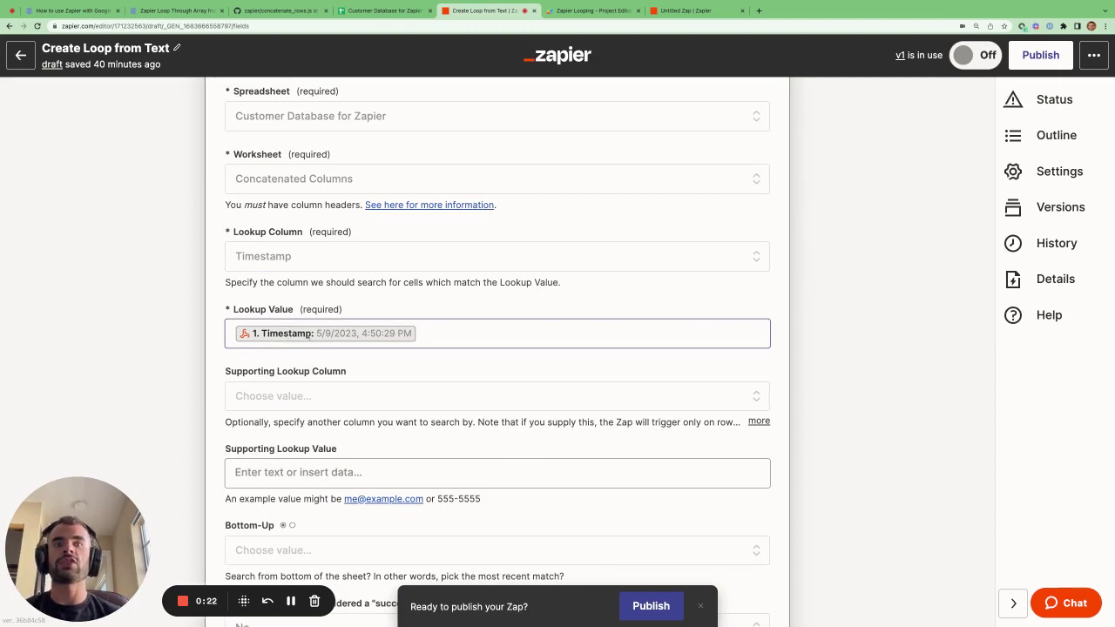
# Open the test data of the Catch Hook trigger and highlight its Timestamp value.
pyautogui.scroll(5, 427, 240)
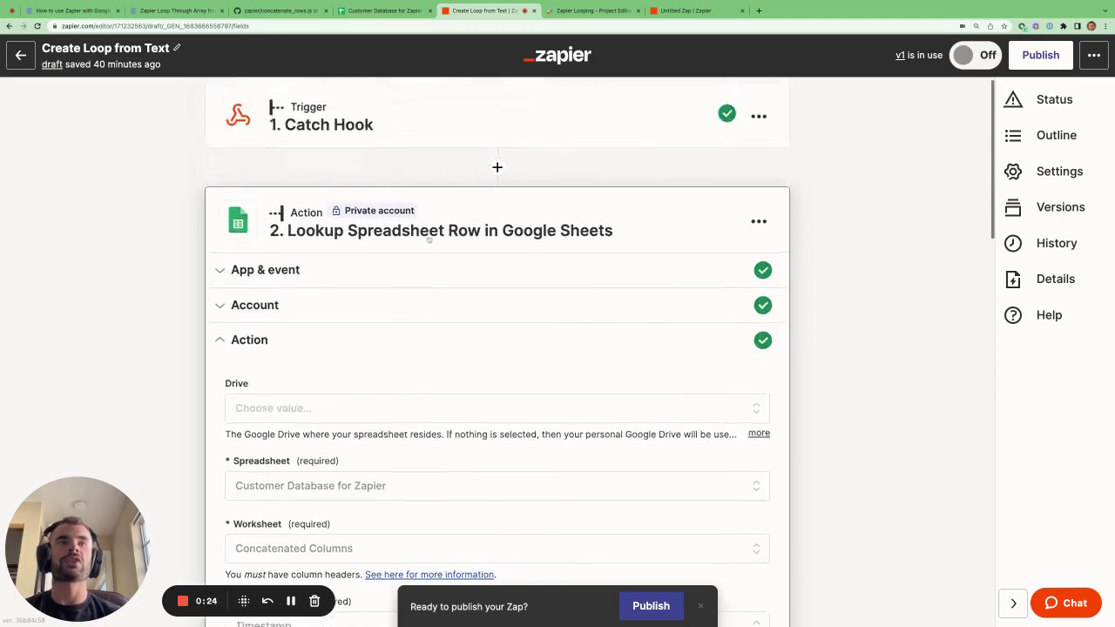
pyautogui.click(391, 128)
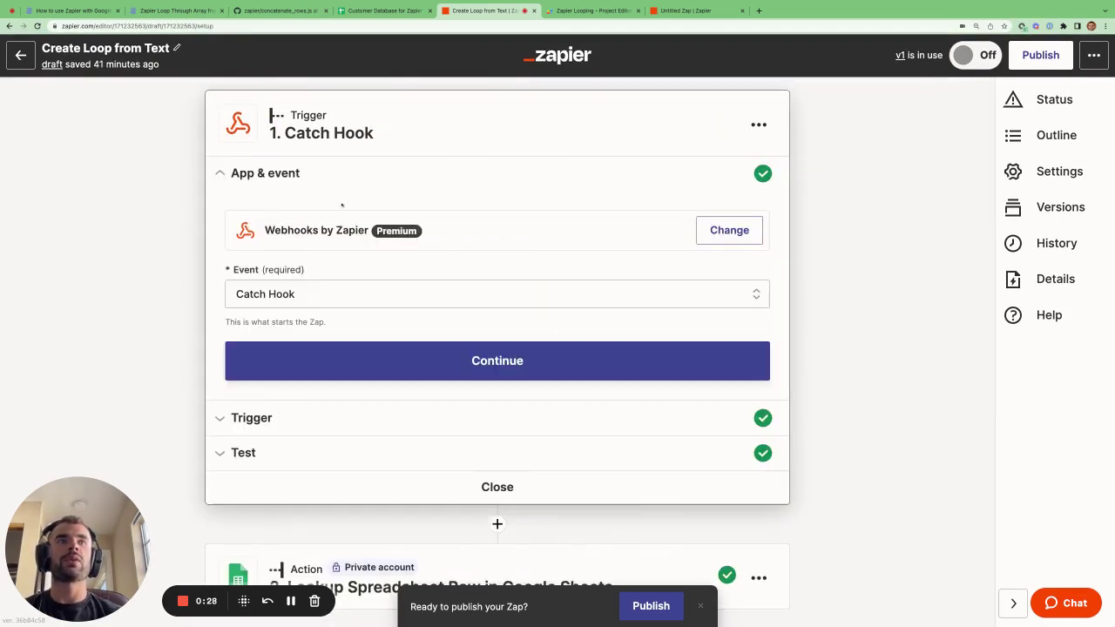
pyautogui.click(276, 453)
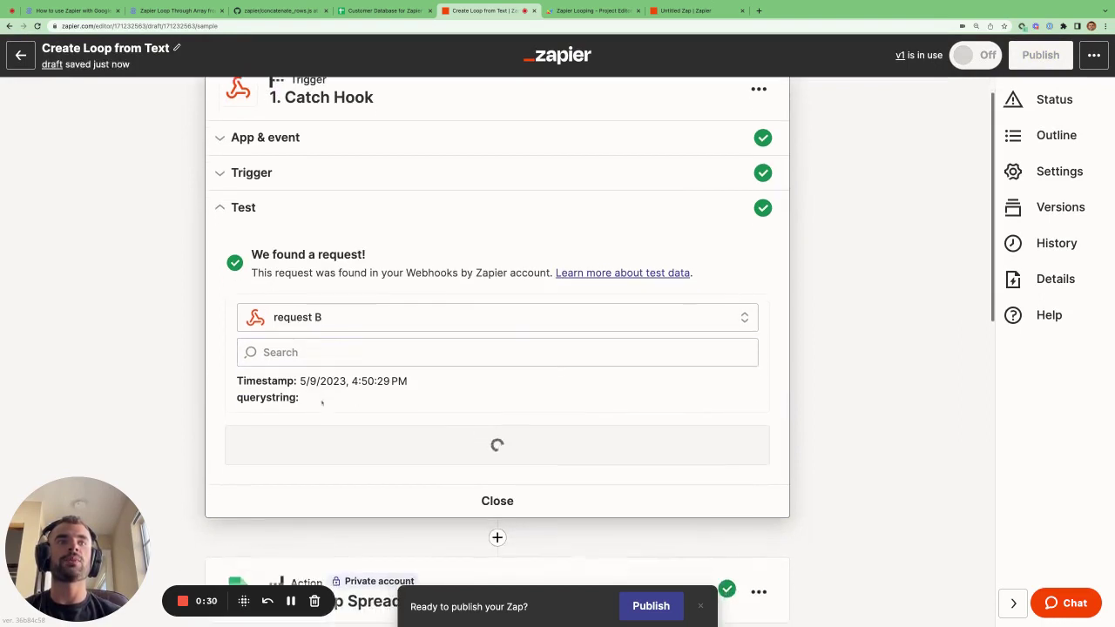
pyautogui.moveTo(300, 441); pyautogui.dragTo(408, 440)
pyautogui.scroll(-3, 408, 441)
pyautogui.scroll(-5, 408, 392)
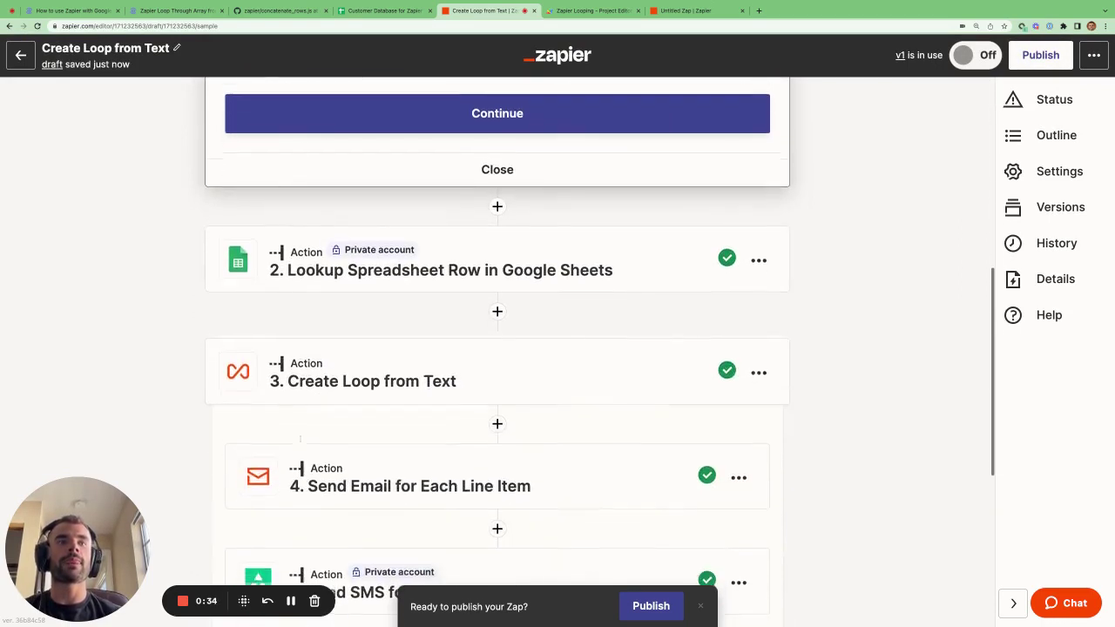
# Reopen the Lookup Spreadsheet Row action settings and check the lookup column against the lookup value.
pyautogui.click(396, 256)
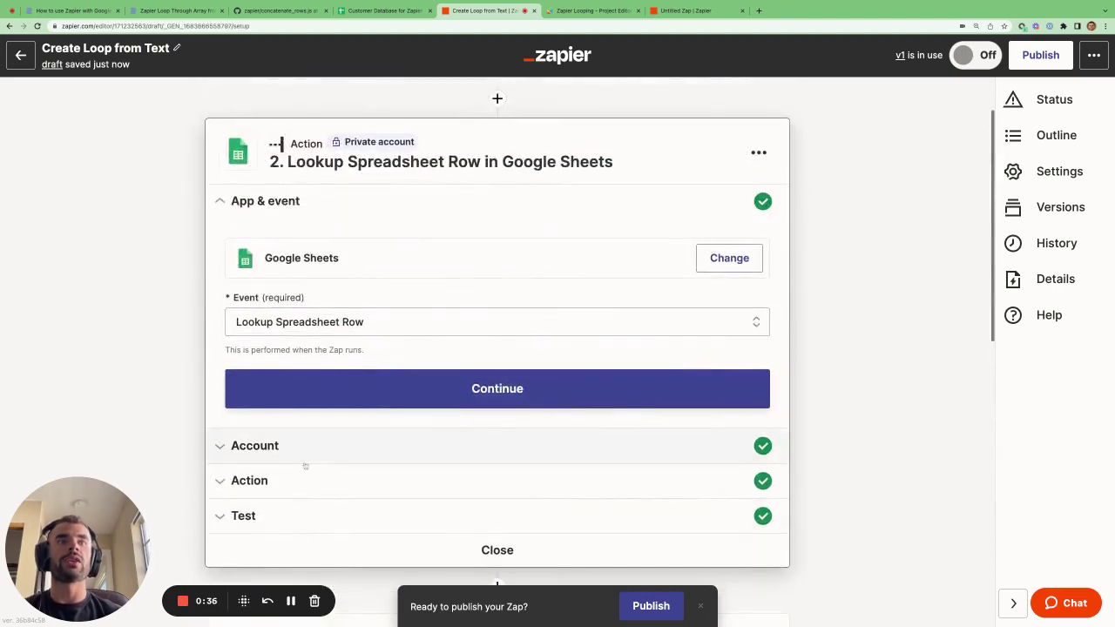
pyautogui.click(305, 483)
pyautogui.scroll(-5, 357, 392)
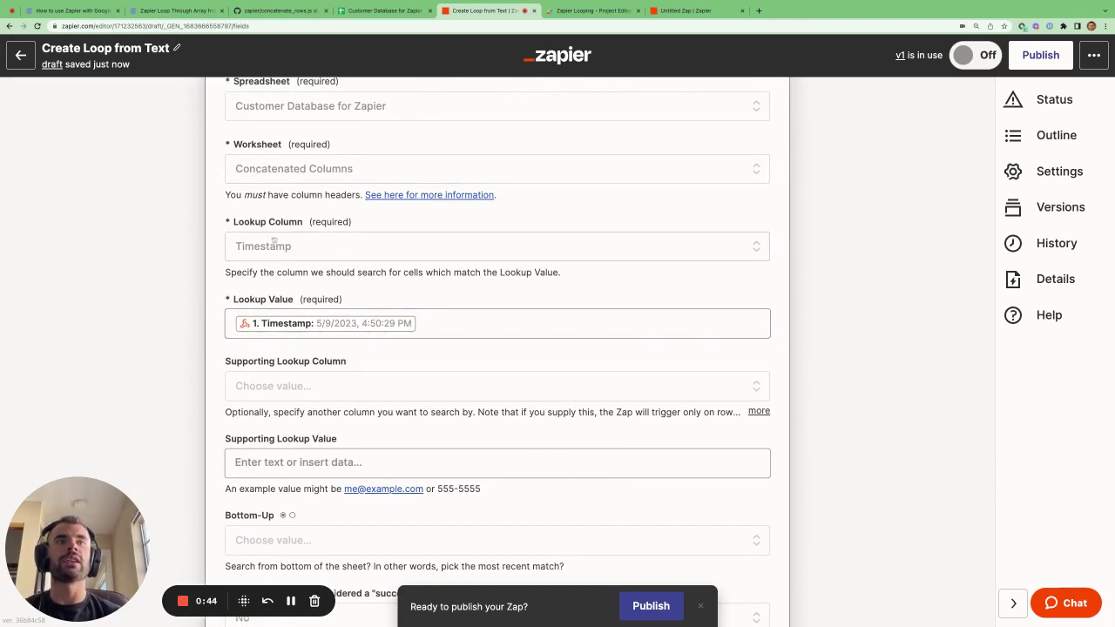
# In the Customer Database for Zapier spreadsheet, inspect the Timestamp column and select the whole 5/9/2023, 4:50:29 PM row.
pyautogui.click(383, 11)
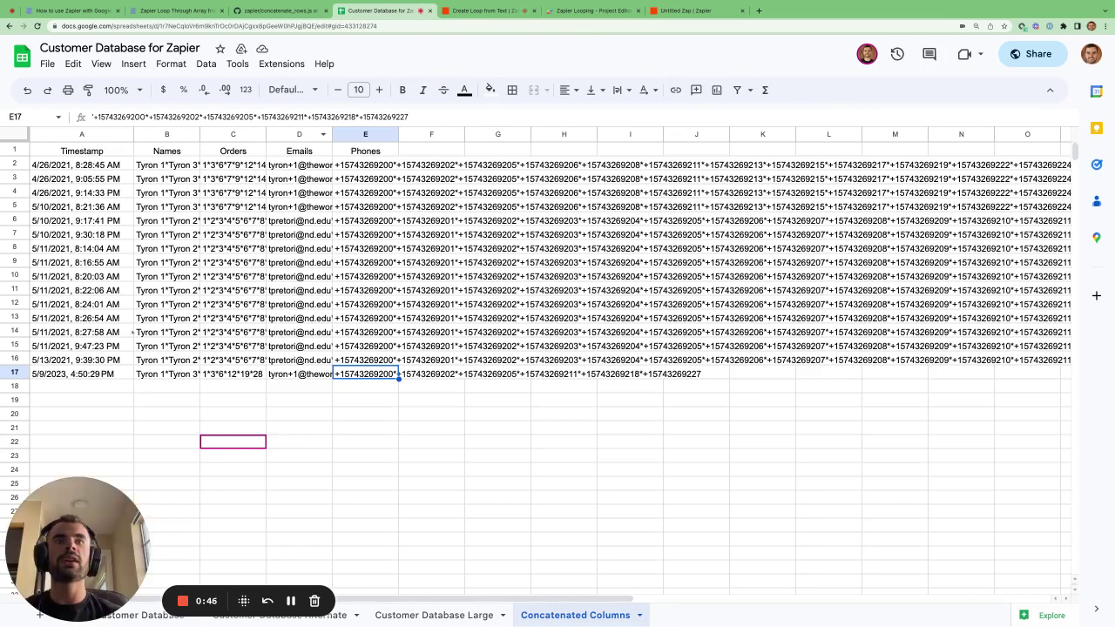
pyautogui.click(55, 373)
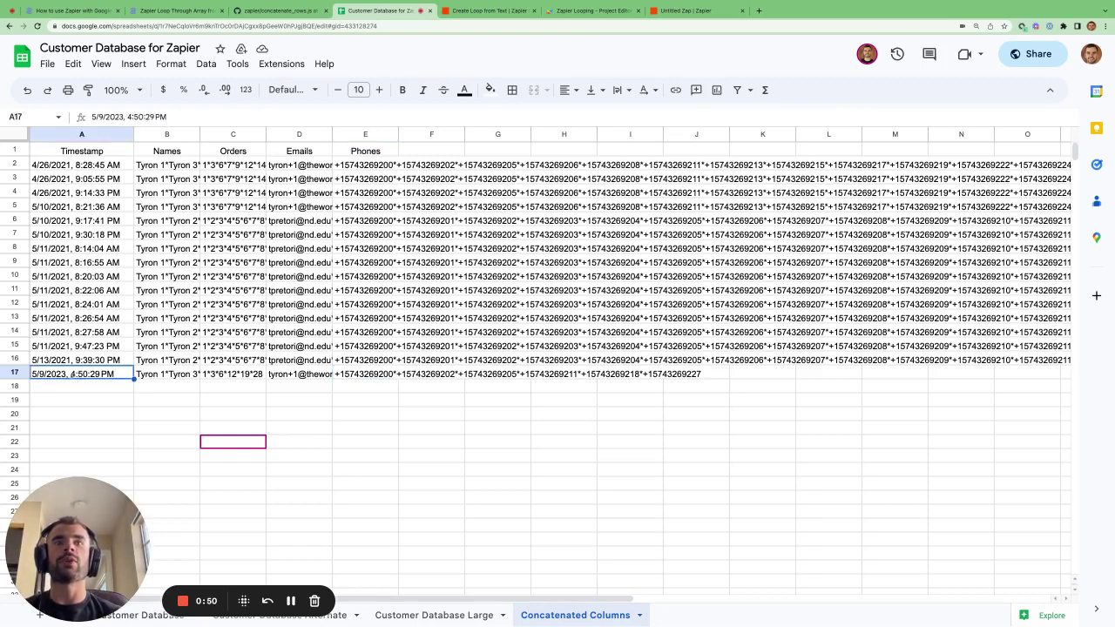
pyautogui.click(102, 135)
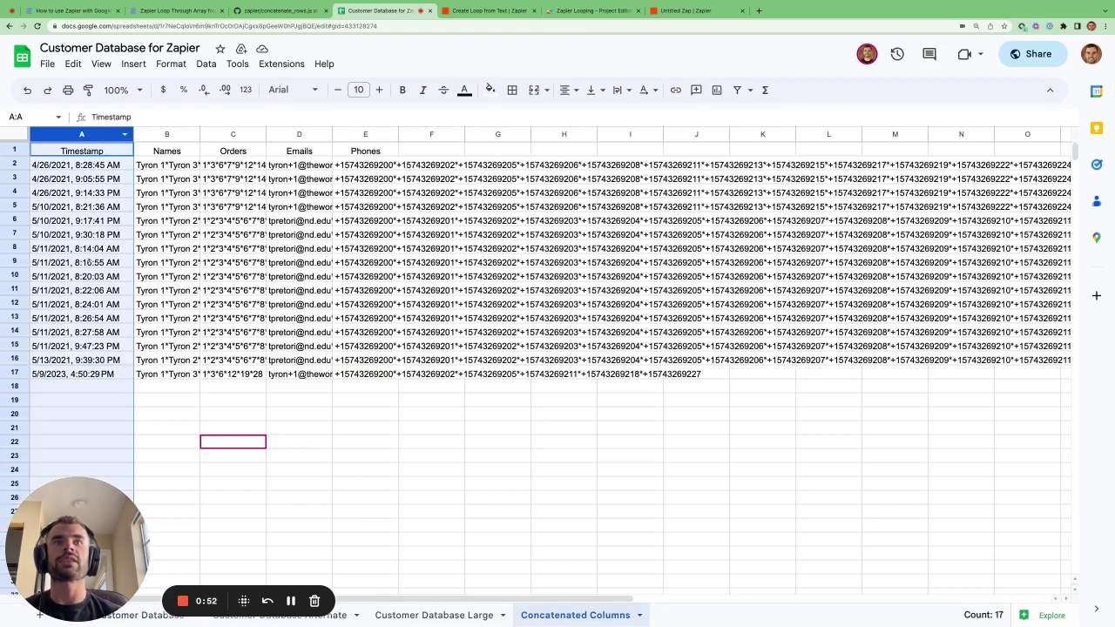
pyautogui.click(82, 373)
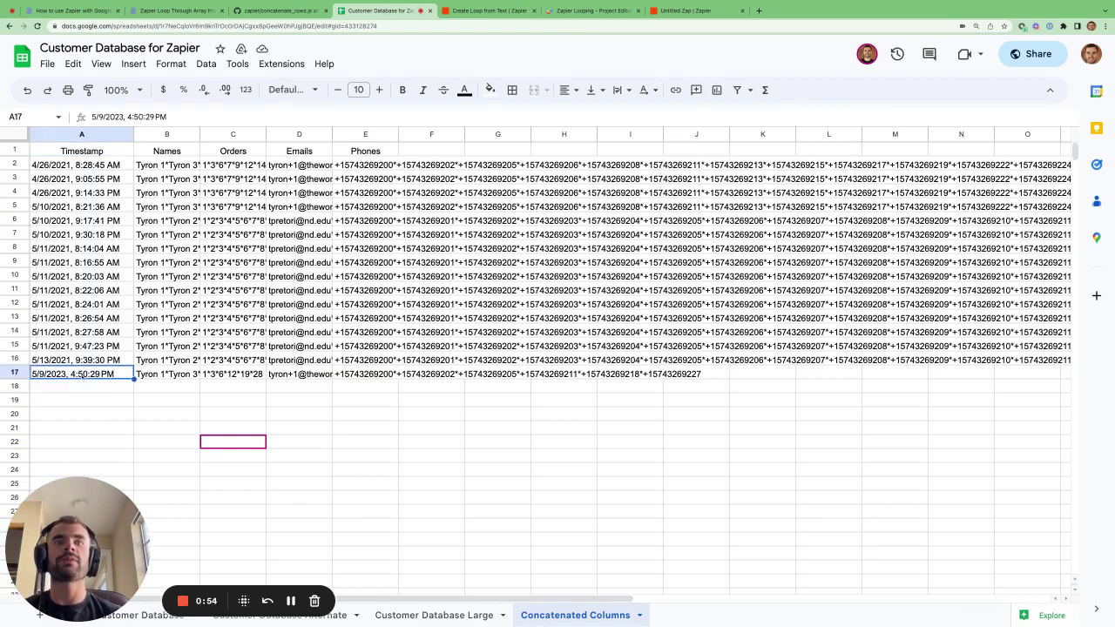
pyautogui.hotkey('shift', 'space')
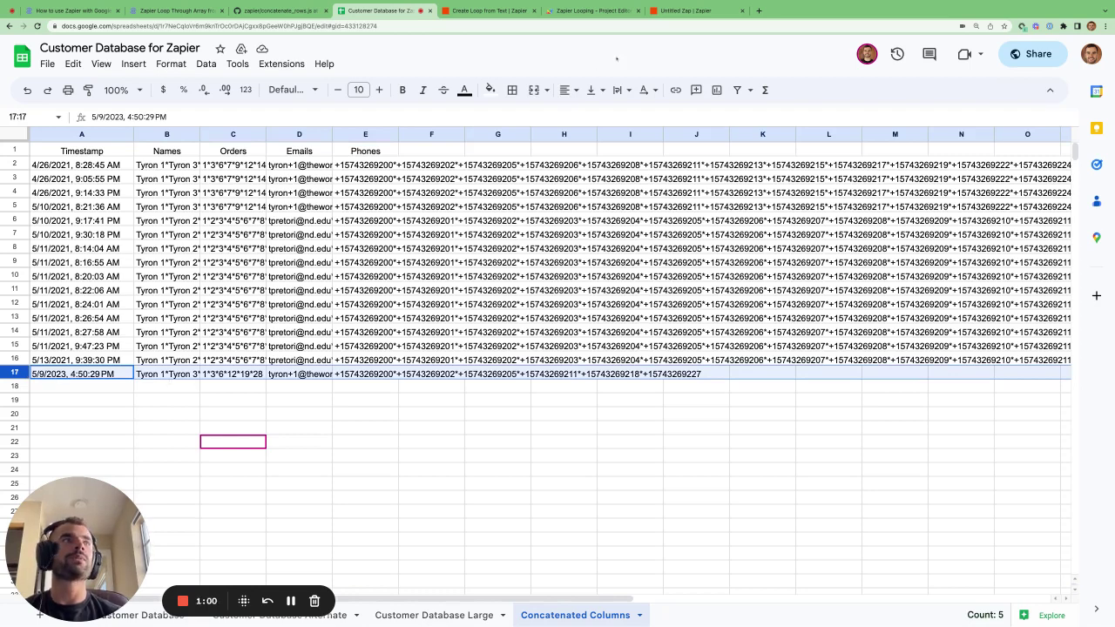
# Return to the Zap, open the Lookup Spreadsheet Row step's test result and highlight the COL$A to COL$E values.
pyautogui.click(487, 11)
pyautogui.scroll(-5, 453, 253)
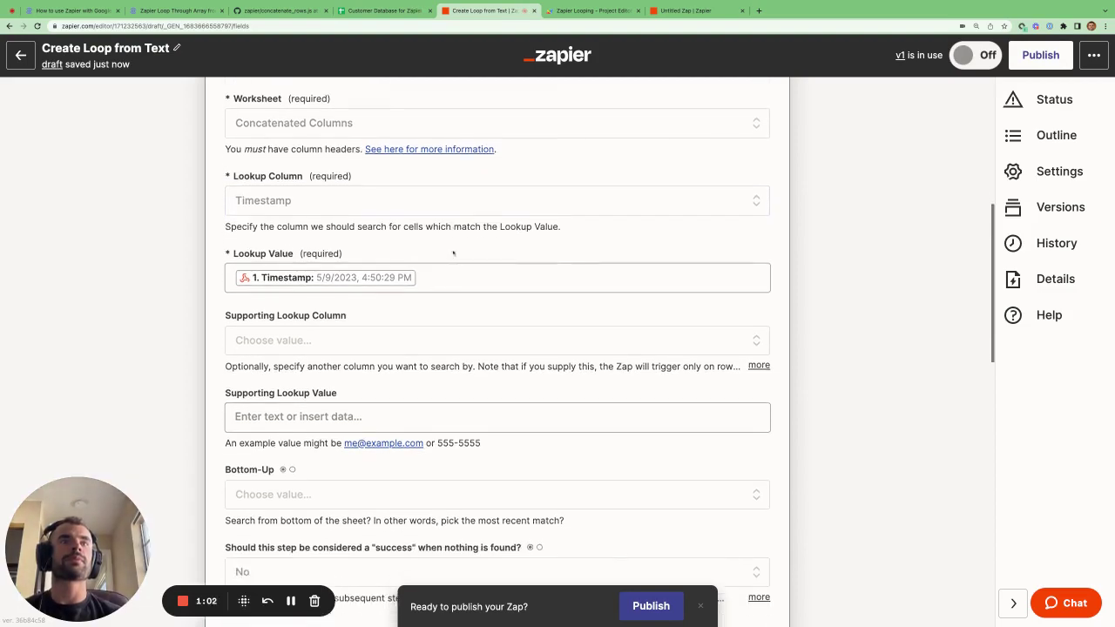
pyautogui.click(382, 365)
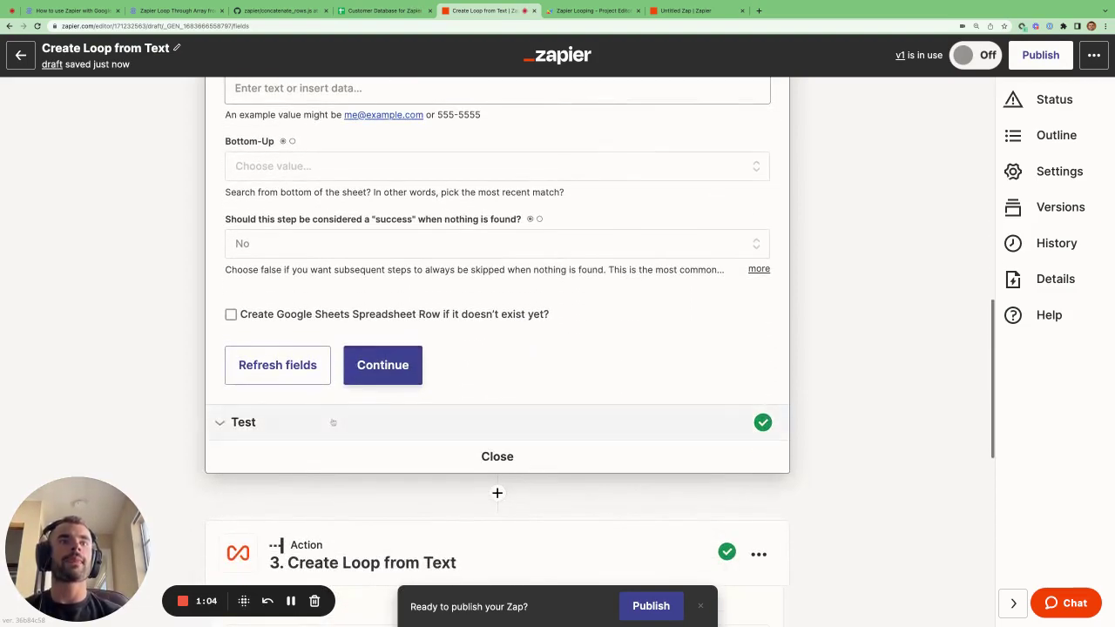
pyautogui.scroll(2, 490, 251)
pyautogui.scroll(3, 491, 251)
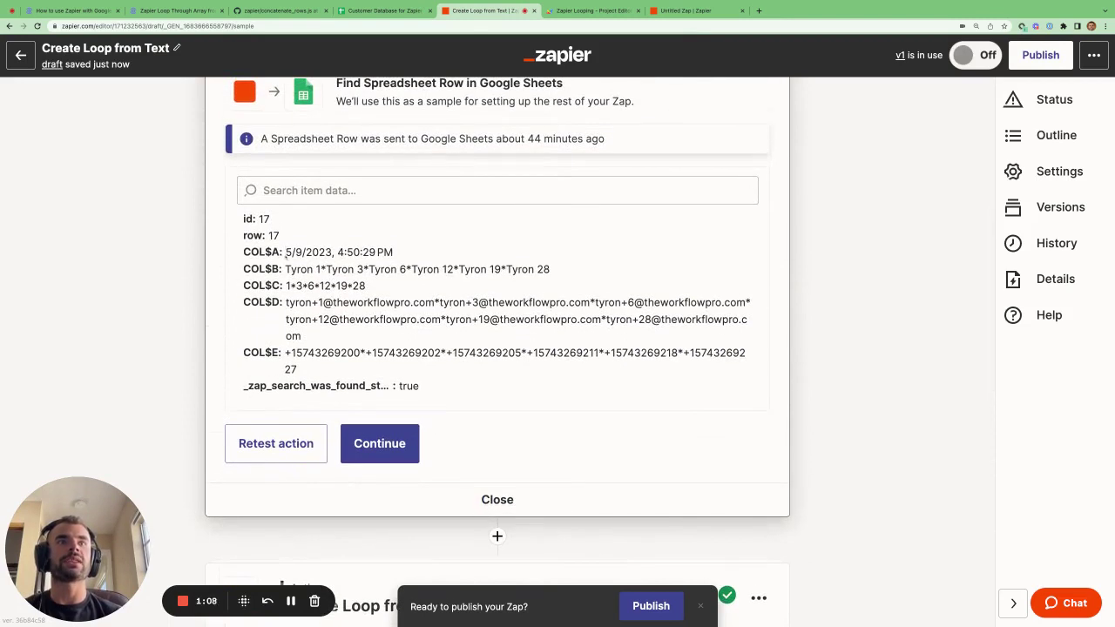
pyautogui.moveTo(243, 252); pyautogui.dragTo(297, 370)
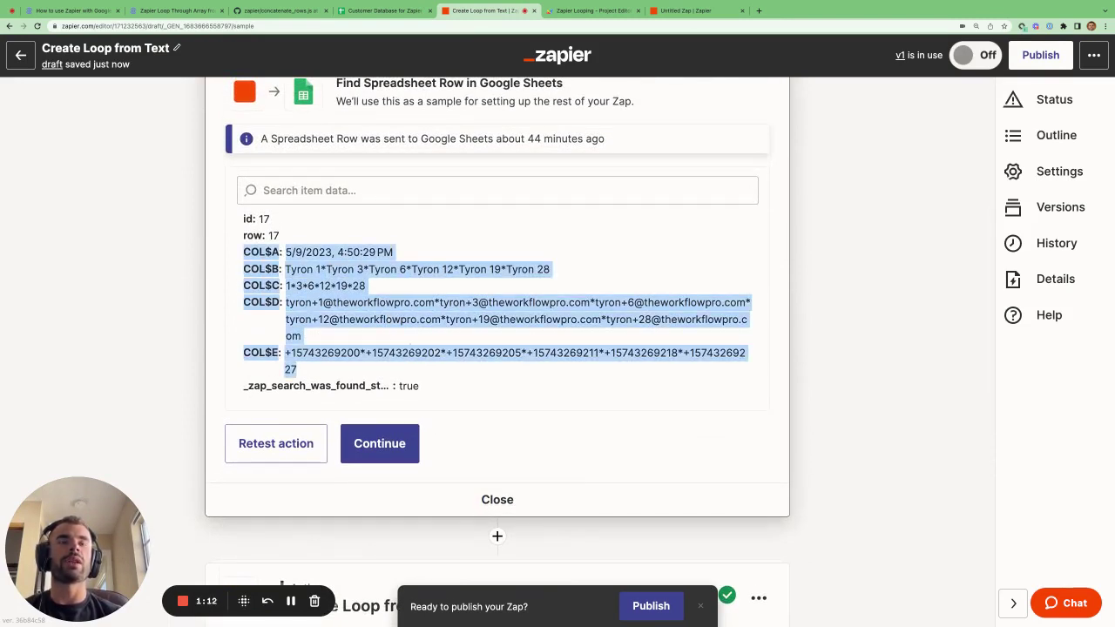
# Reopen the Lookup Spreadsheet Row action settings and set the Supporting Lookup Column to Names.
pyautogui.scroll(4, 288, 216)
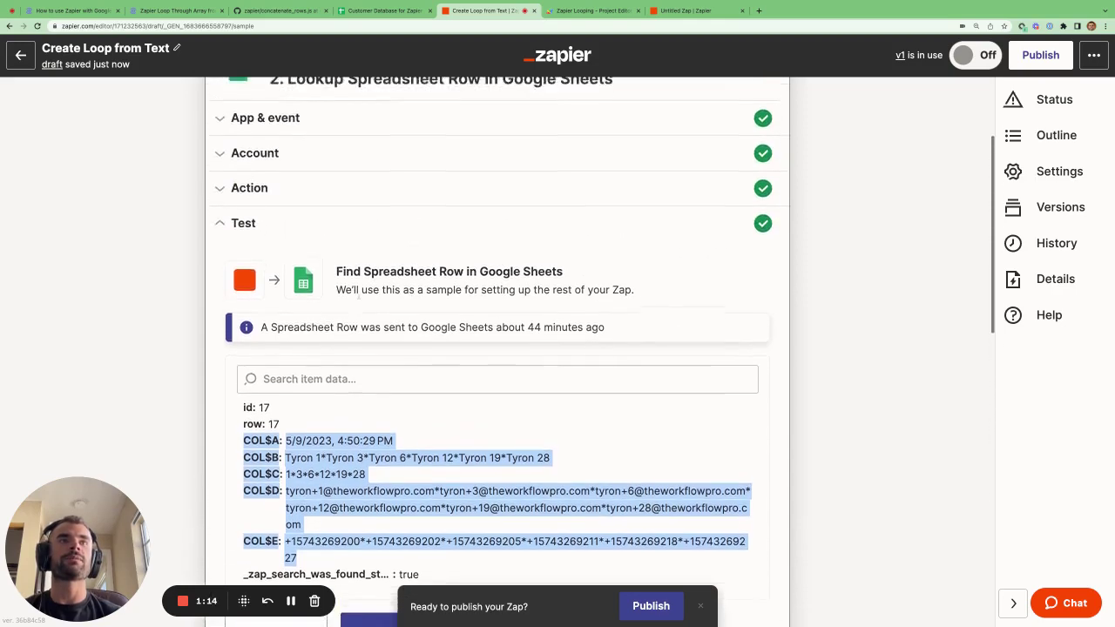
pyautogui.click(288, 216)
pyautogui.click(287, 217)
pyautogui.scroll(-6, 405, 281)
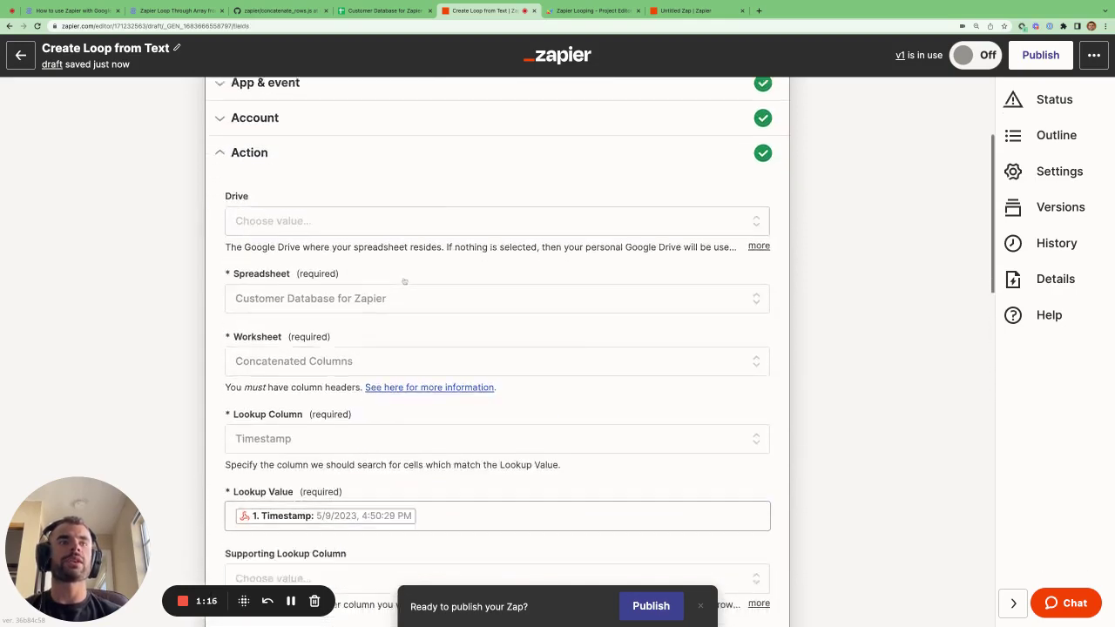
pyautogui.scroll(-1, 405, 281)
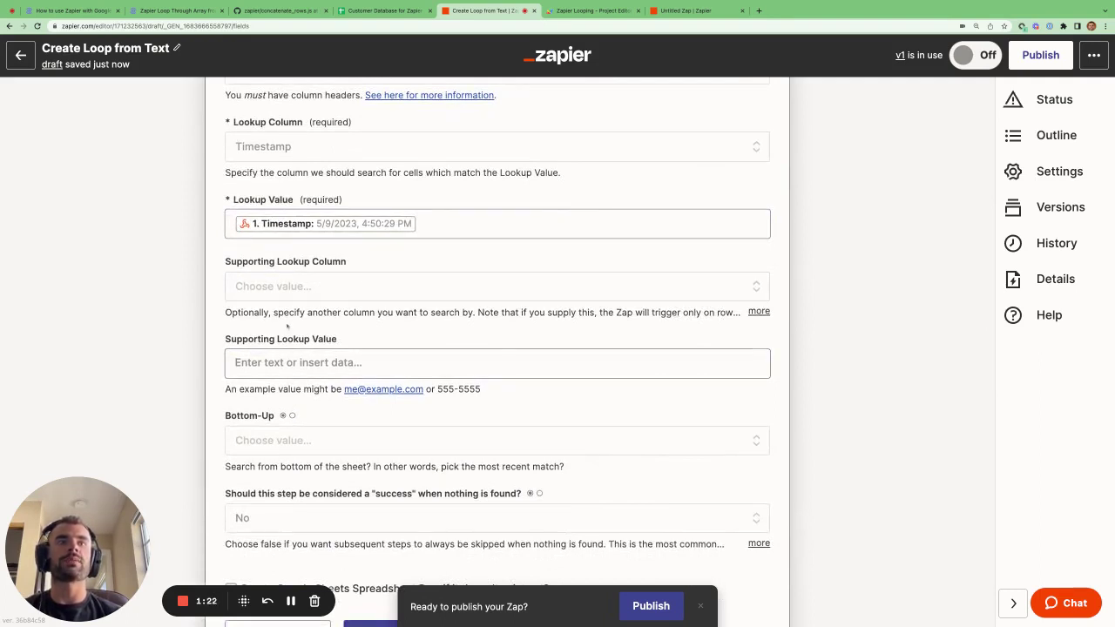
pyautogui.click(310, 361)
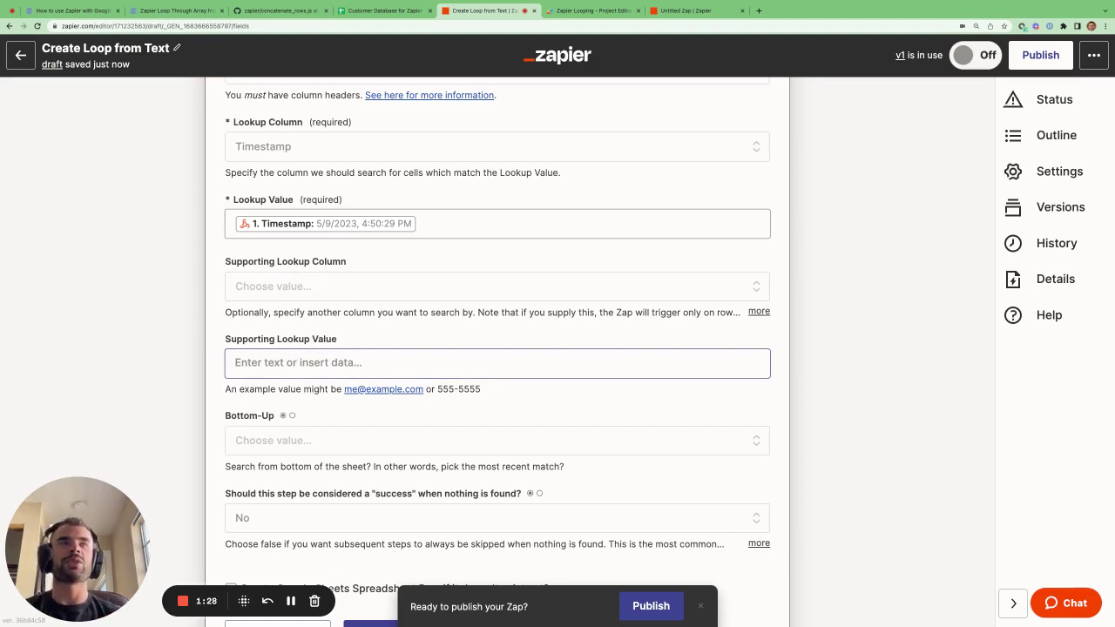
pyautogui.click(323, 288)
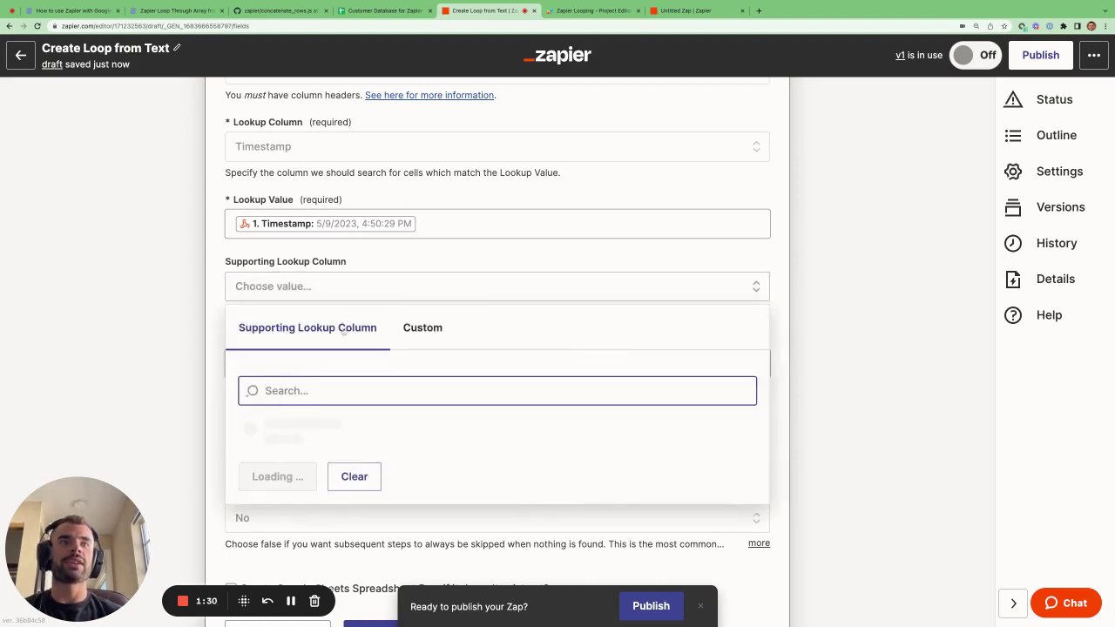
pyautogui.scroll(-1, 349, 409)
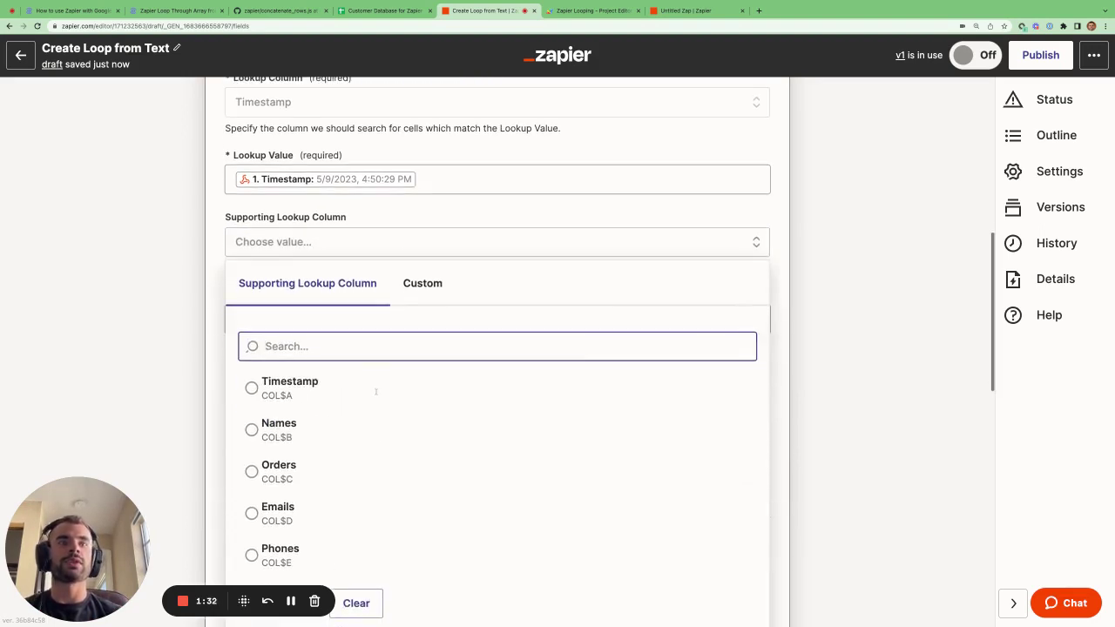
pyautogui.click(310, 426)
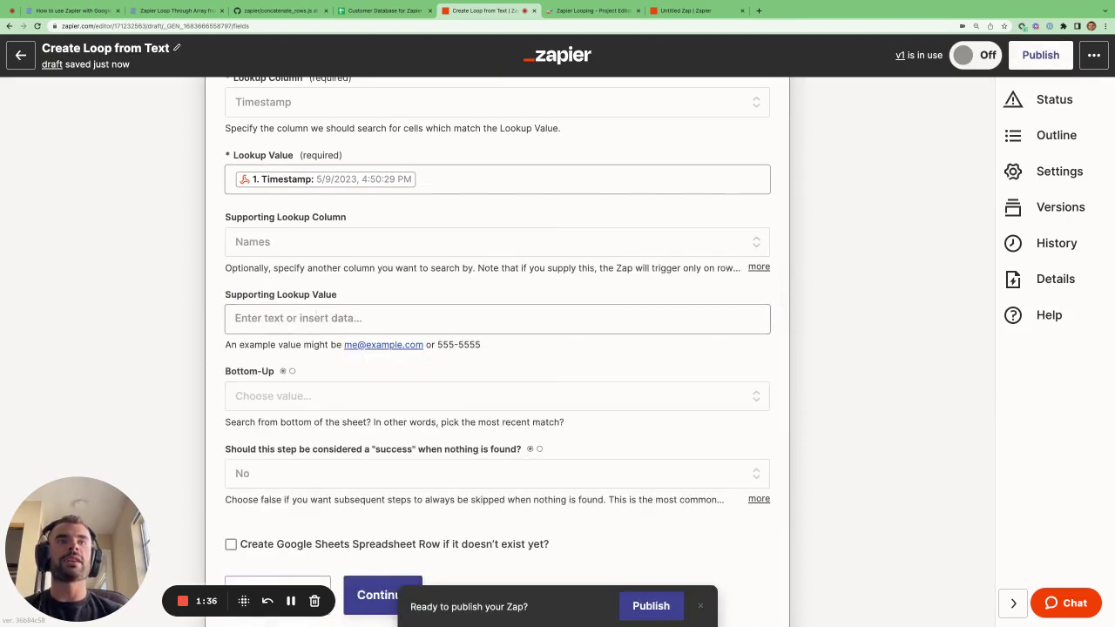
# Switch to the Customer Database for Zapier spreadsheet, select the Names column to examine it, and return to the Zap.
pyautogui.click(383, 10)
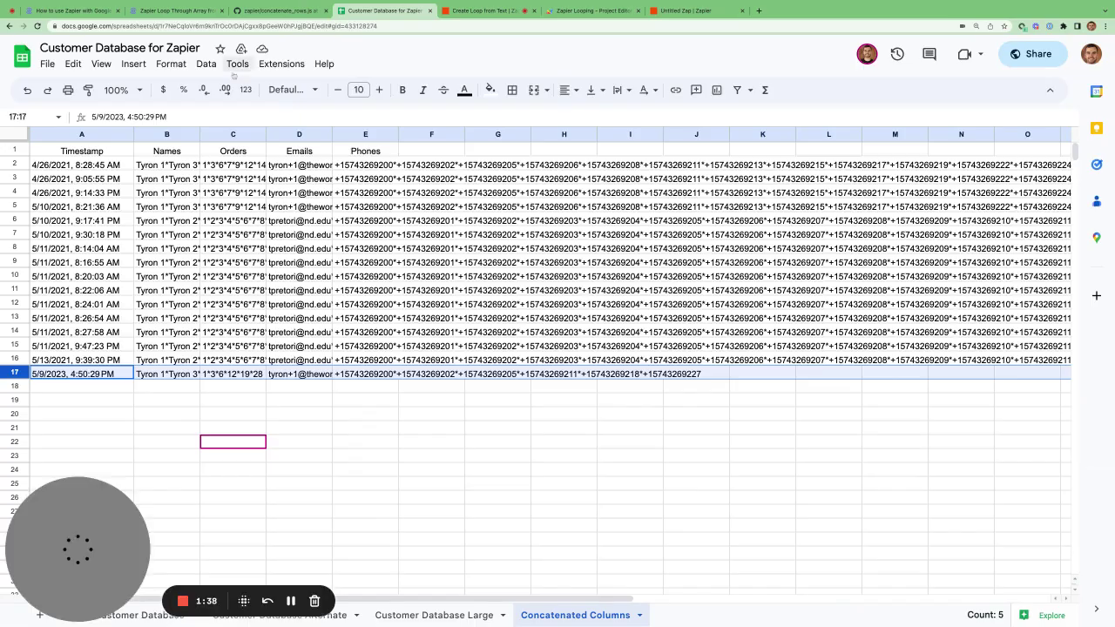
pyautogui.click(172, 137)
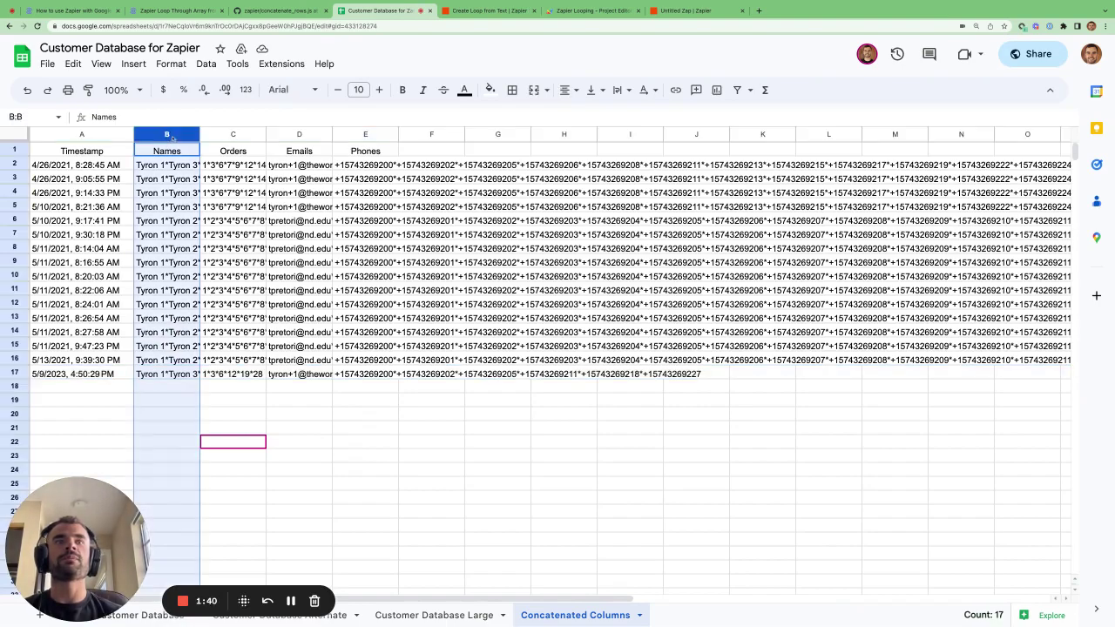
pyautogui.click(492, 11)
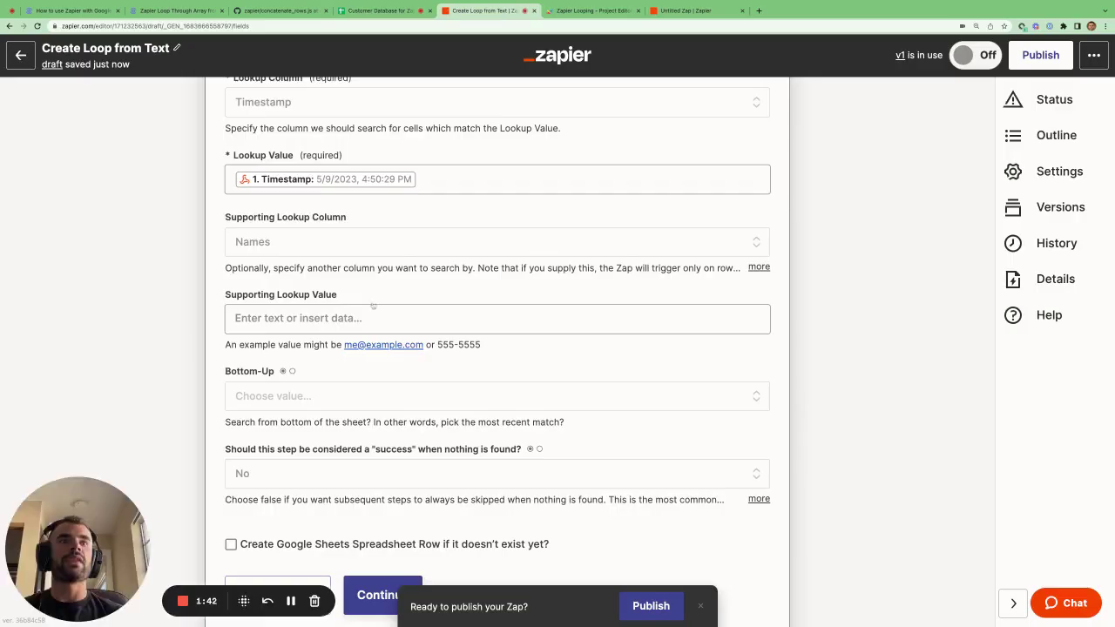
# Enter a sample customer name ending in 123 as the Supporting Lookup Value.
pyautogui.click(364, 299)
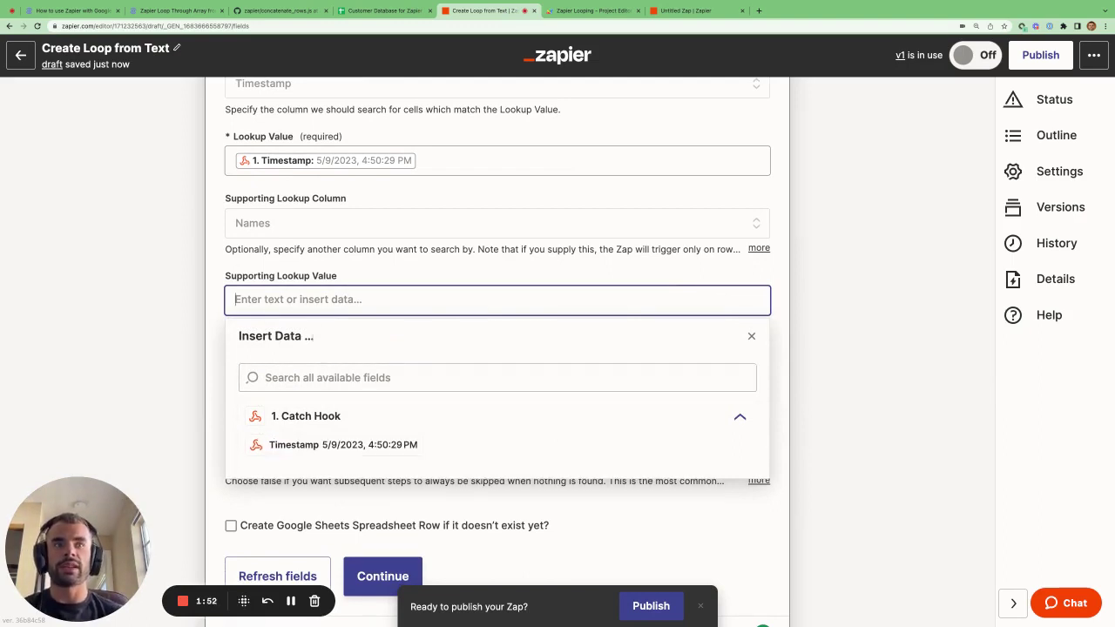
pyautogui.write('Tyron123')
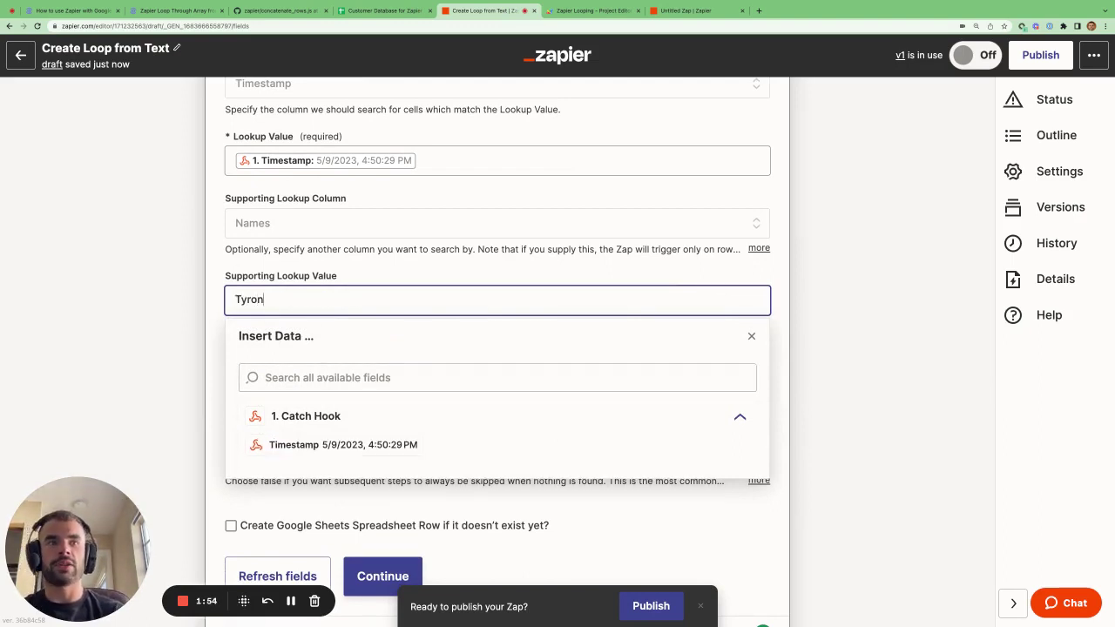
pyautogui.click(411, 283)
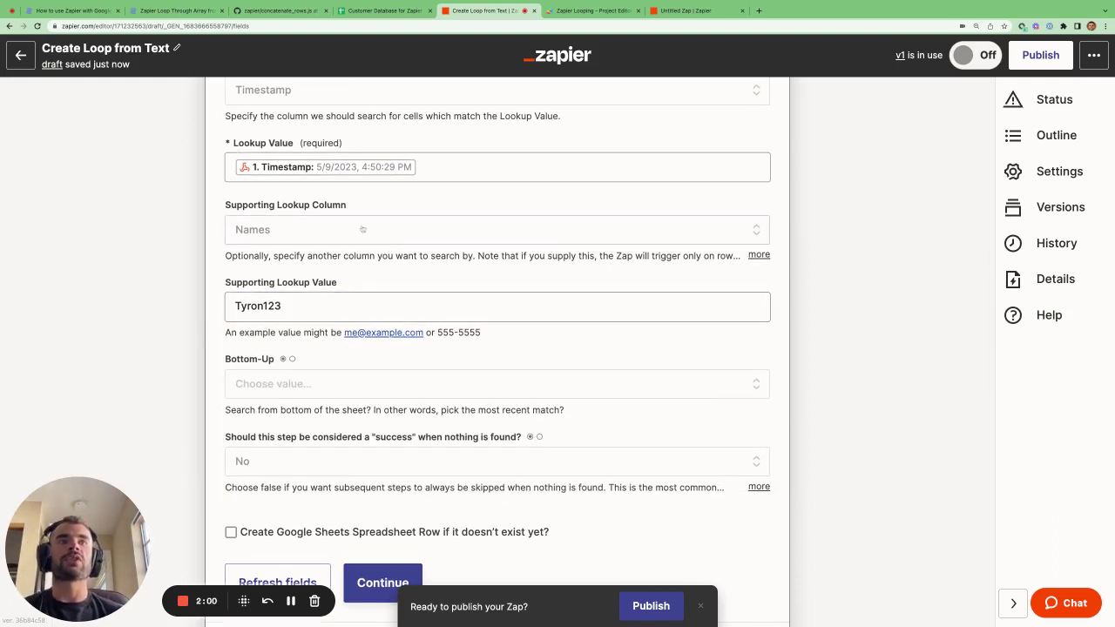
pyautogui.scroll(1, 363, 229)
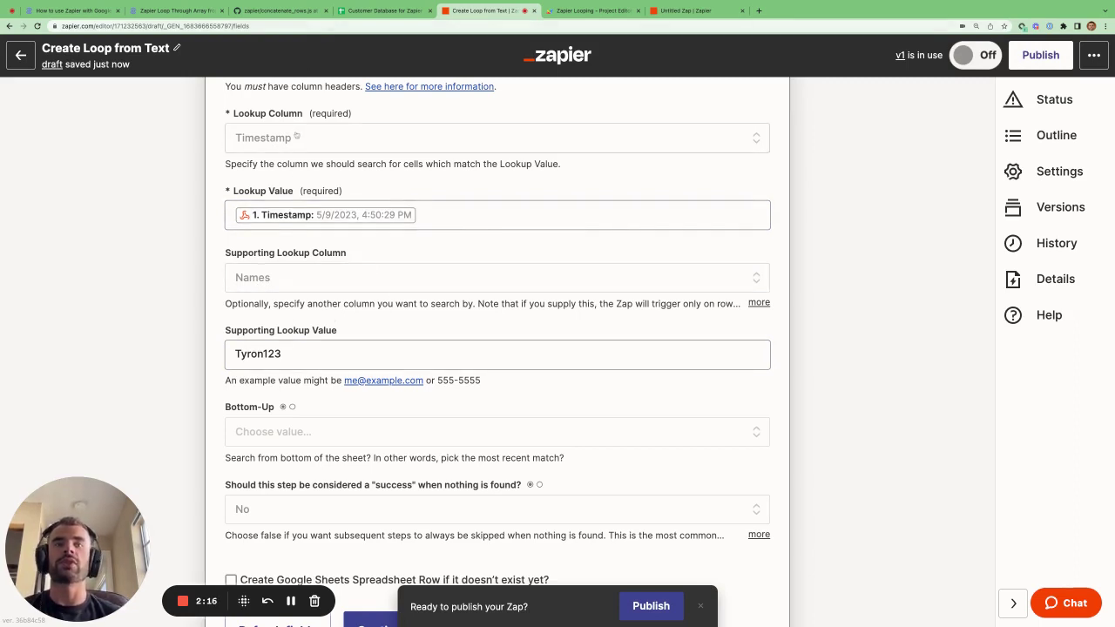
# Set the Bottom-Up search option to True.
pyautogui.scroll(-3, 306, 286)
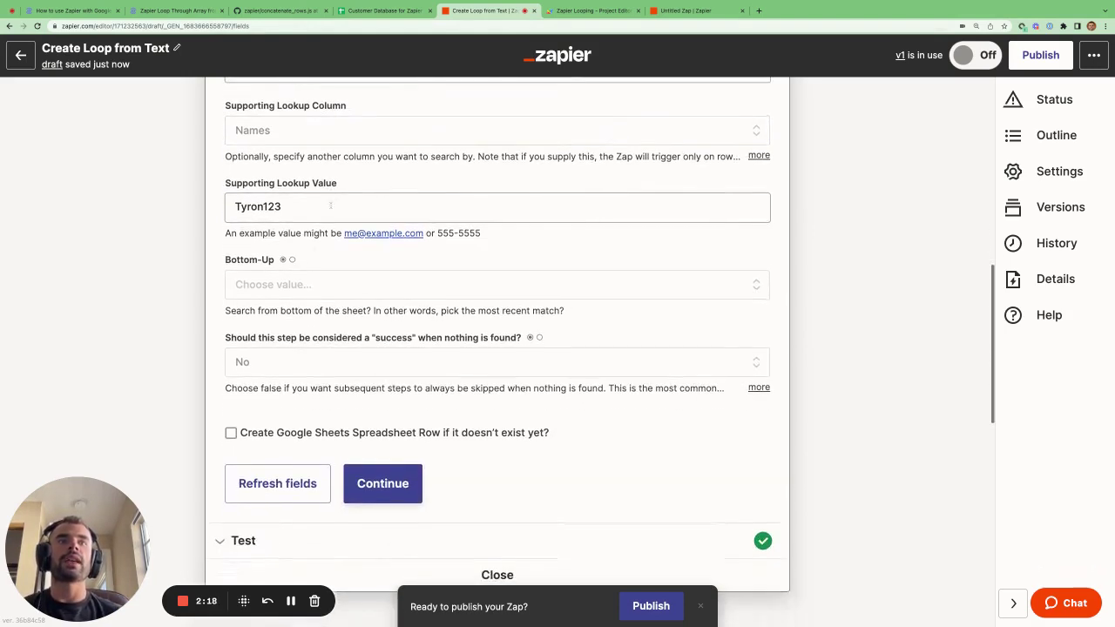
pyautogui.click(306, 286)
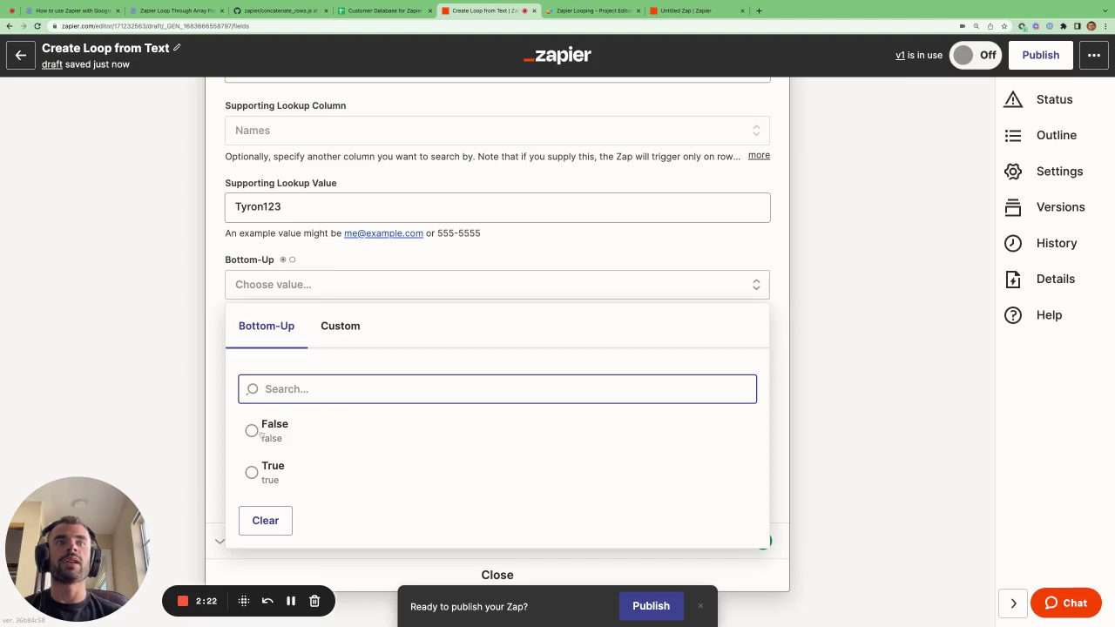
pyautogui.click(270, 472)
# In the Customer Database for Zapier spreadsheet, highlight the Timestamp values from the last row up to the first, and from the first down to the last.
pyautogui.click(394, 12)
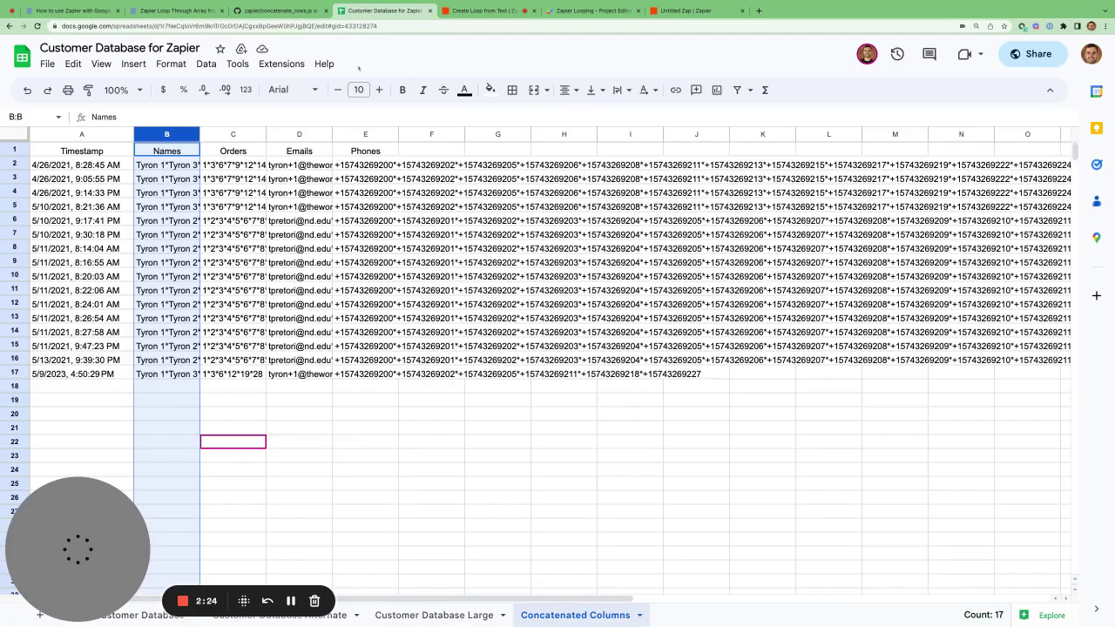
pyautogui.click(54, 411)
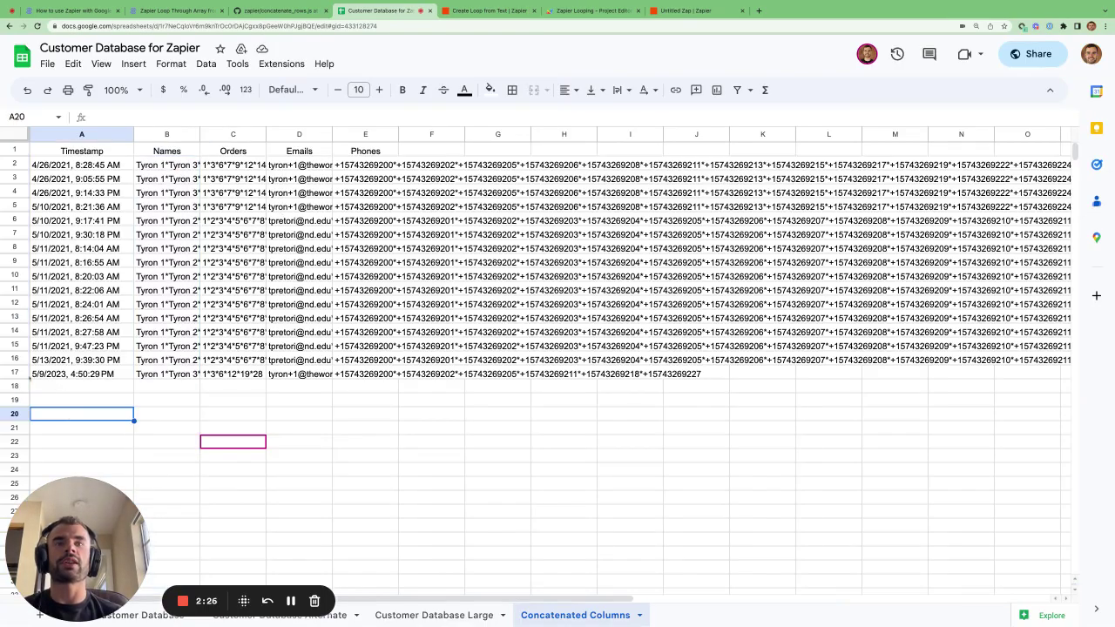
pyautogui.click(17, 373)
pyautogui.moveTo(68, 374); pyautogui.dragTo(70, 164)
pyautogui.click(232, 263)
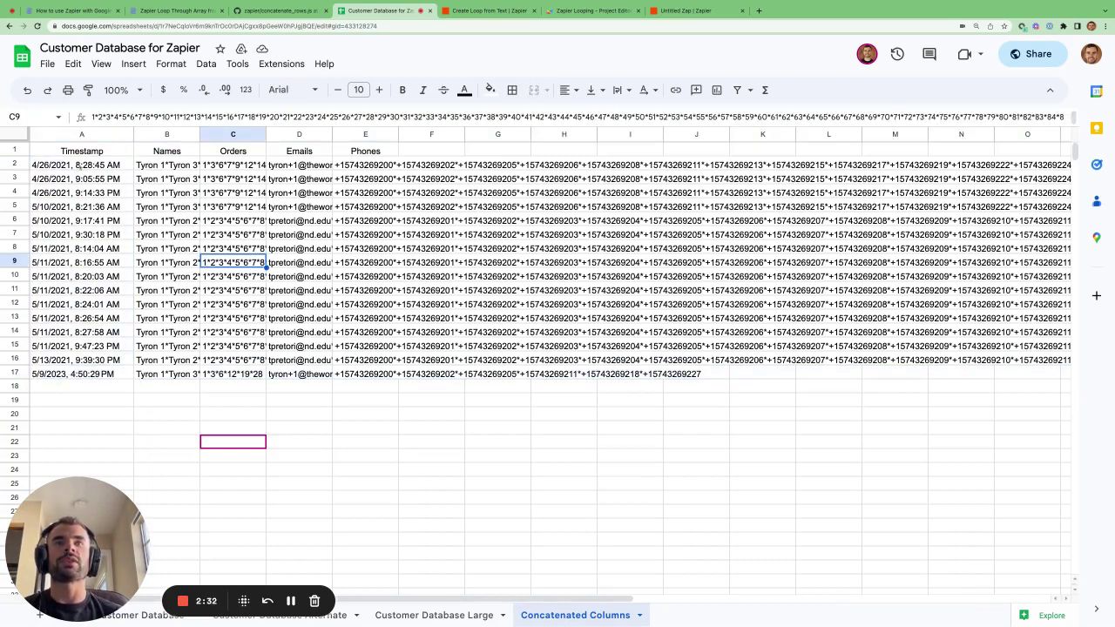
pyautogui.moveTo(78, 165); pyautogui.dragTo(71, 374)
pyautogui.click(95, 401)
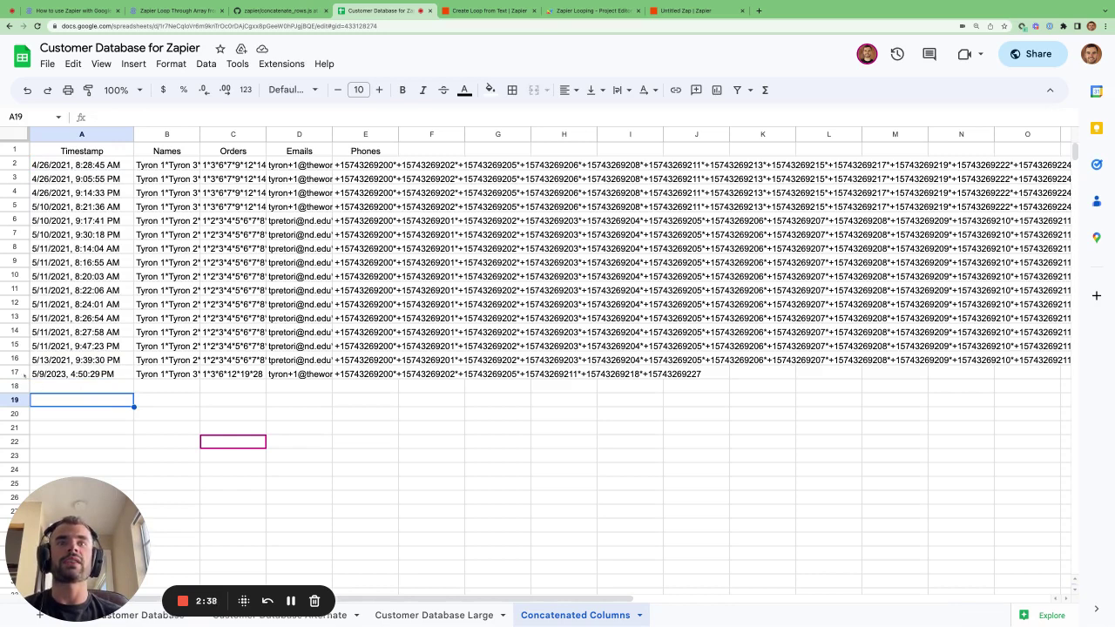
# Select rows 17 through 22 one at a time, moving down the sheet.
pyautogui.click(13, 374)
pyautogui.click(14, 386)
pyautogui.click(15, 400)
pyautogui.click(15, 414)
pyautogui.click(16, 428)
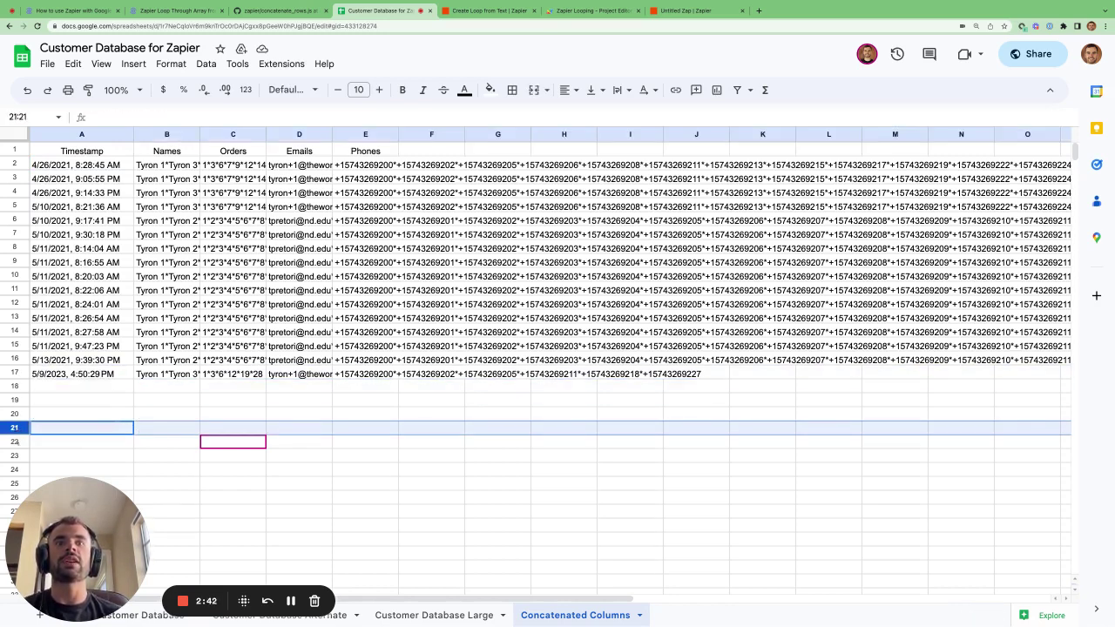
pyautogui.click(15, 442)
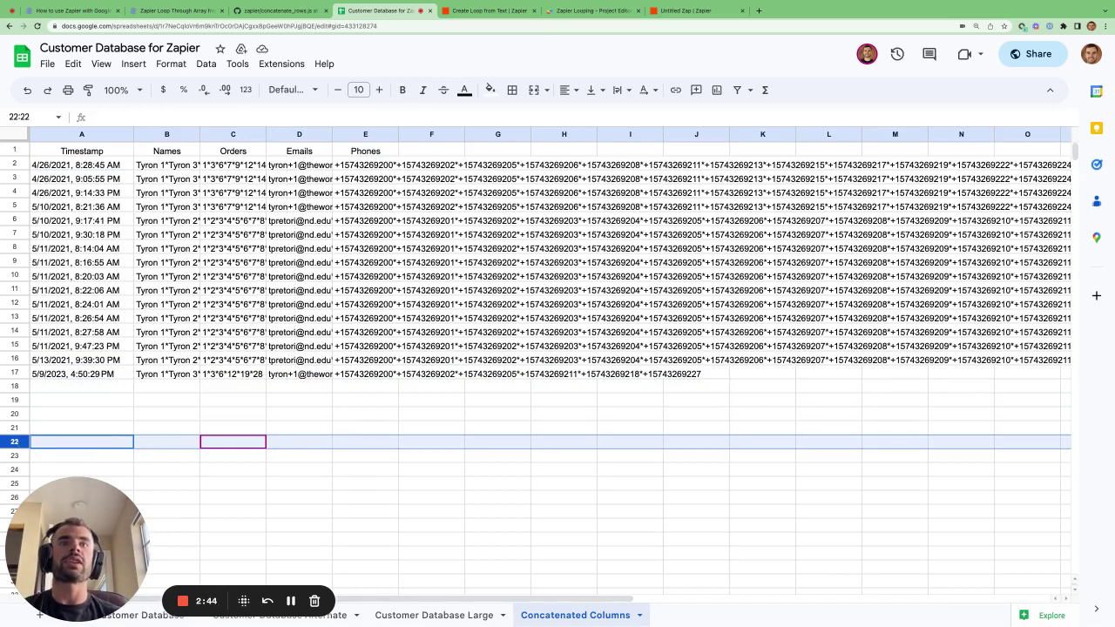
# Select the 5/9/2023, 4:50:29 PM timestamp cell, and step through rows 22 up to 18 one at a time.
pyautogui.click(77, 373)
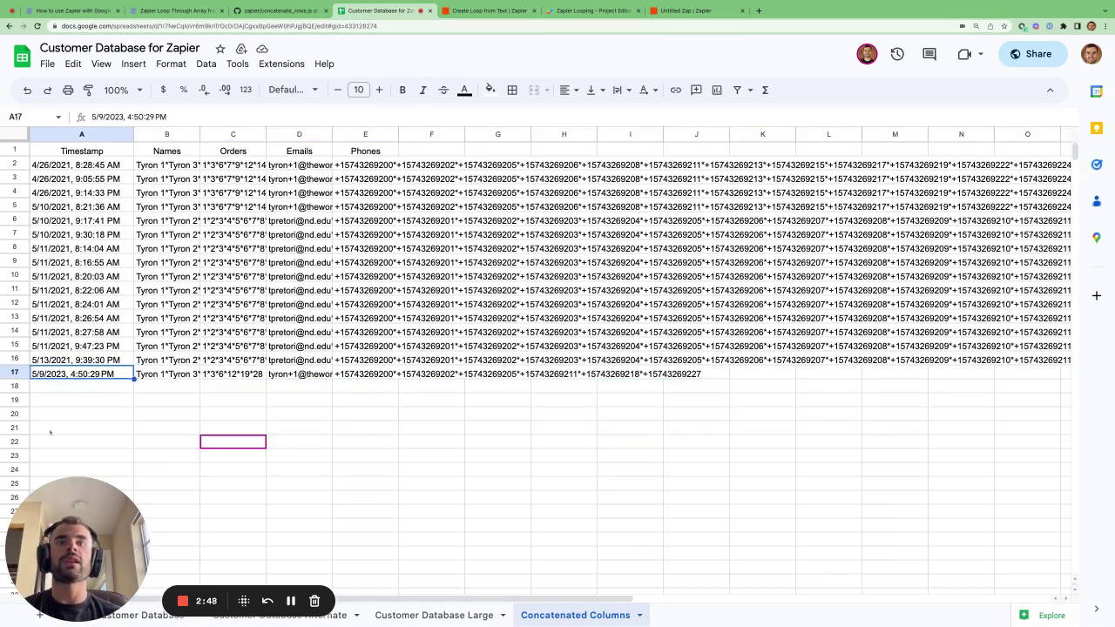
pyautogui.click(15, 442)
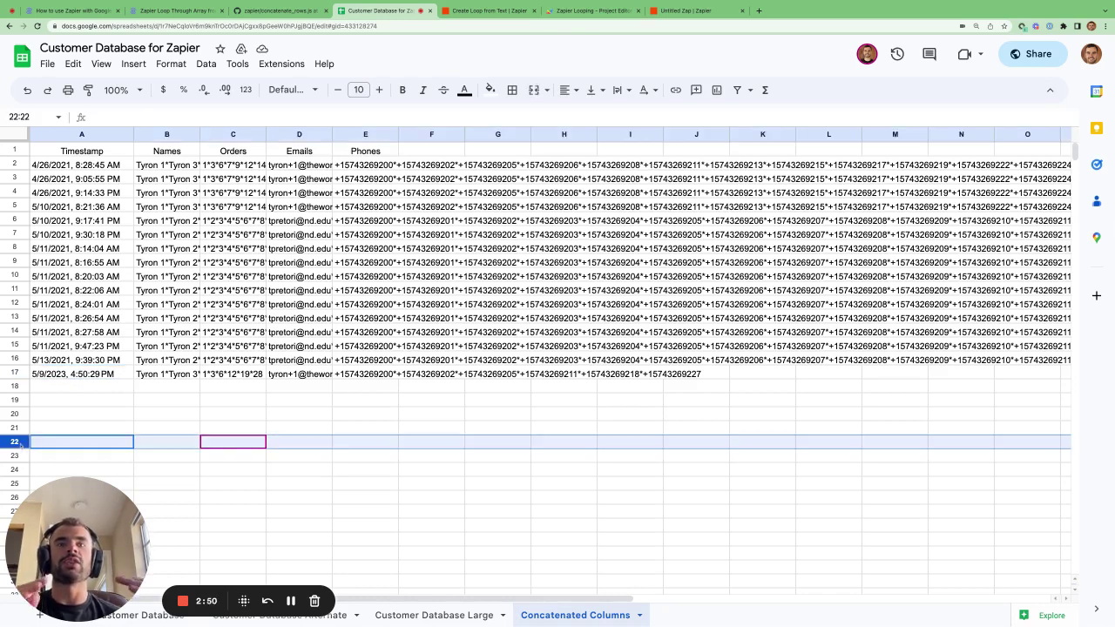
pyautogui.click(19, 428)
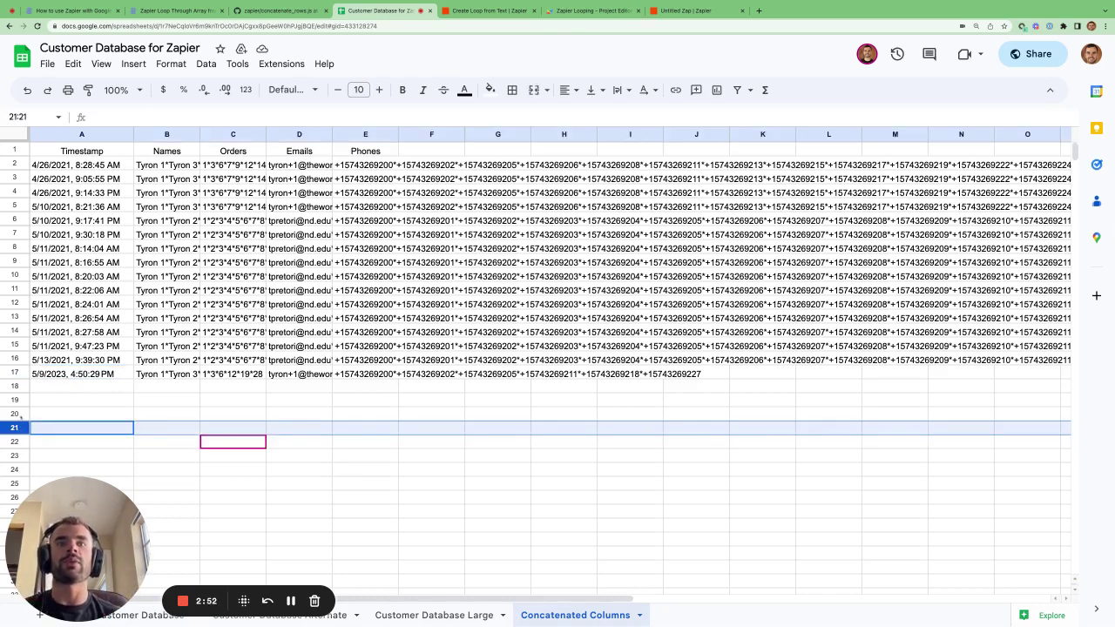
pyautogui.click(17, 414)
pyautogui.click(16, 400)
pyautogui.click(16, 387)
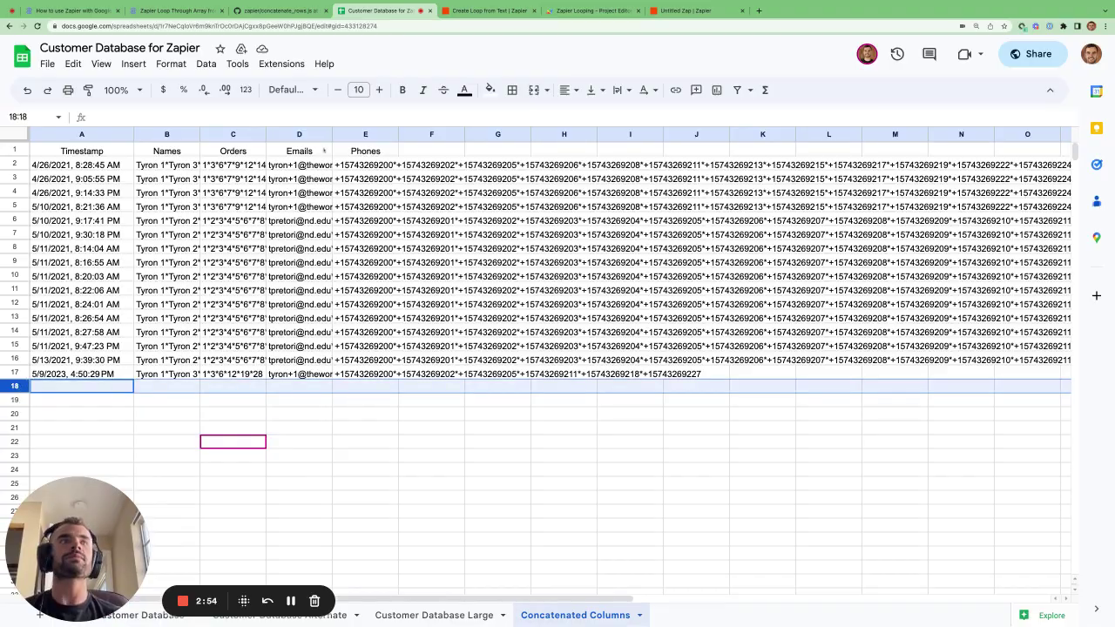
# Return to the Zap and close the Bottom-Up choices with True selected.
pyautogui.hotkey('ctrl', 'Tab')
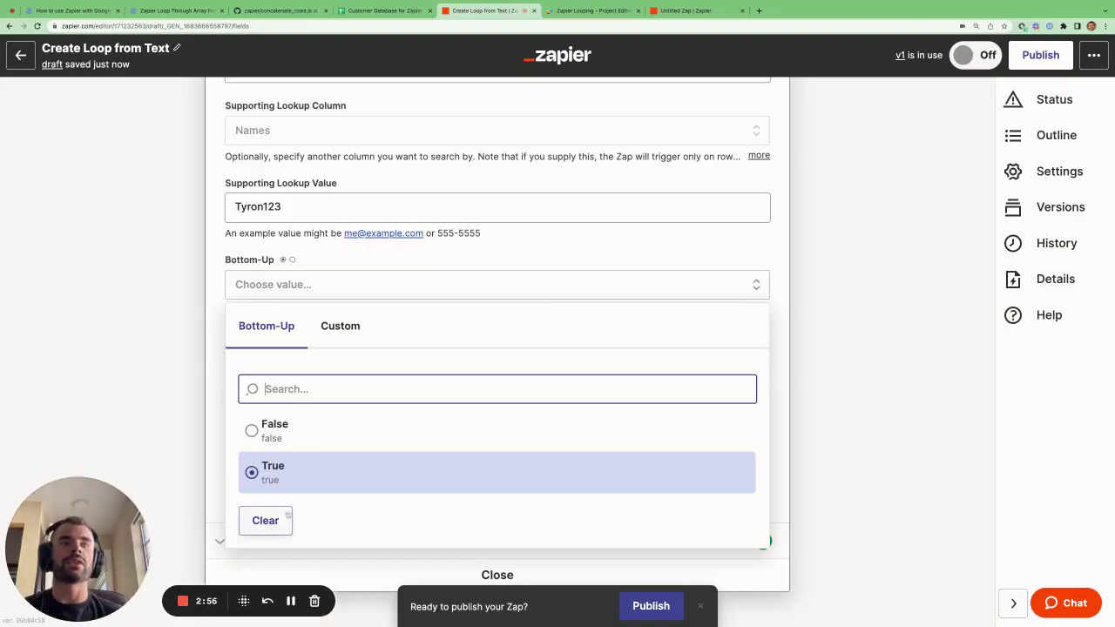
pyautogui.click(214, 518)
pyautogui.scroll(-1, 397, 367)
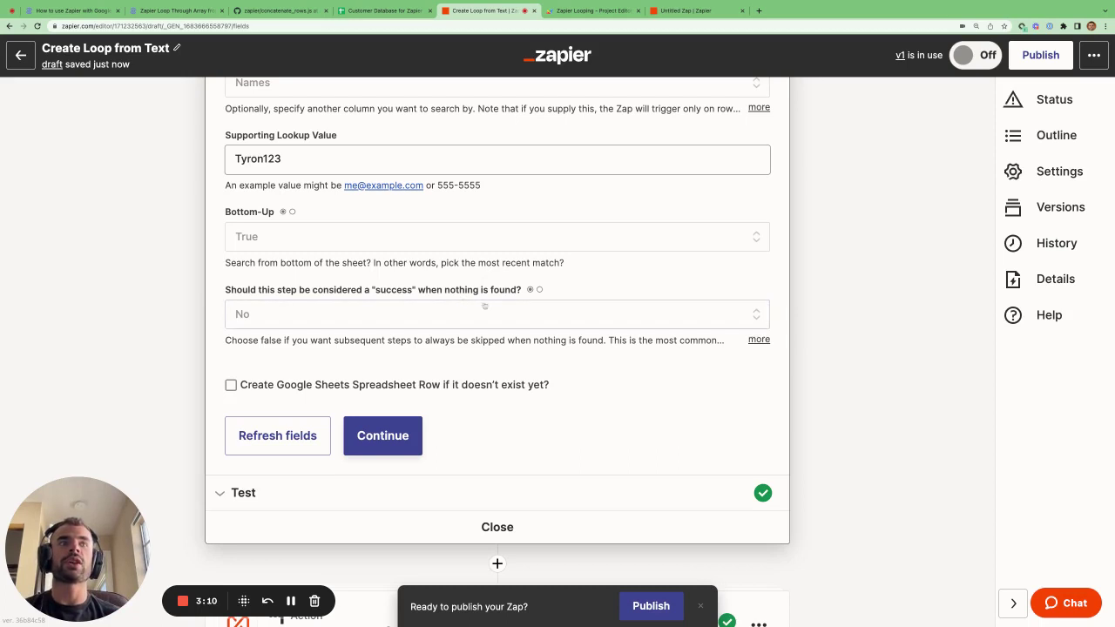
# Try Yes for whether the step counts as a "success" when nothing is found, and set it back to No.
pyautogui.click(494, 315)
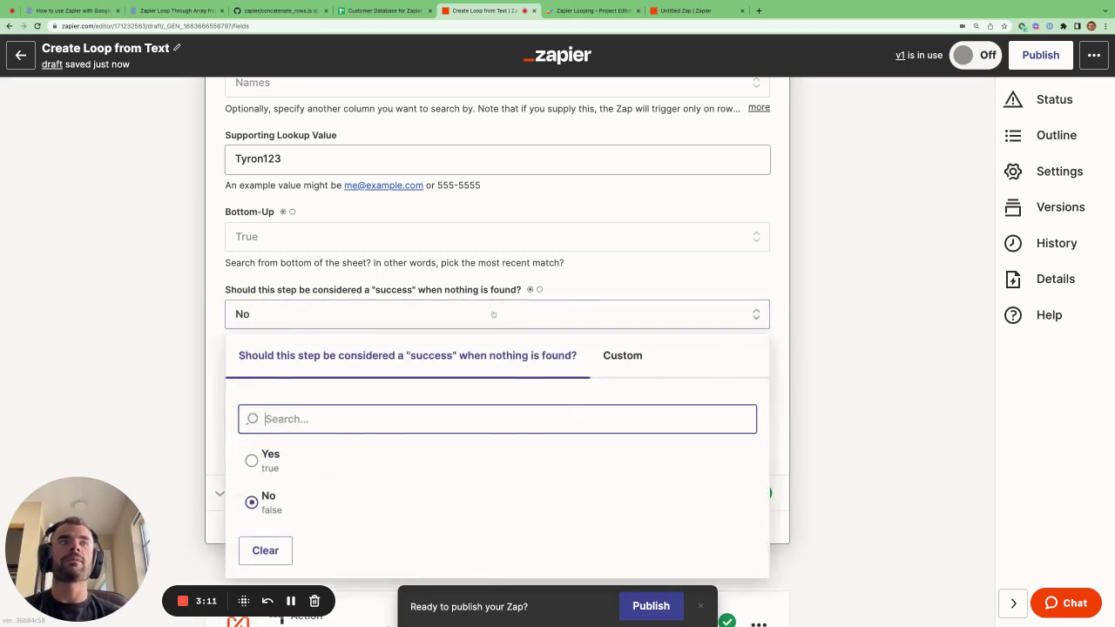
pyautogui.click(326, 455)
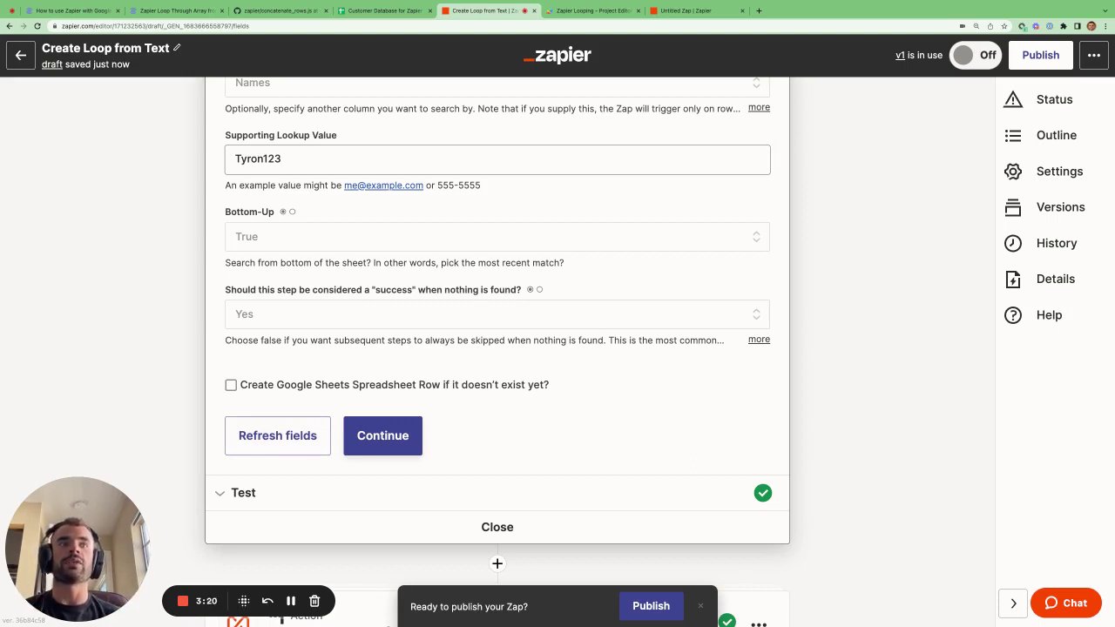
pyautogui.click(676, 316)
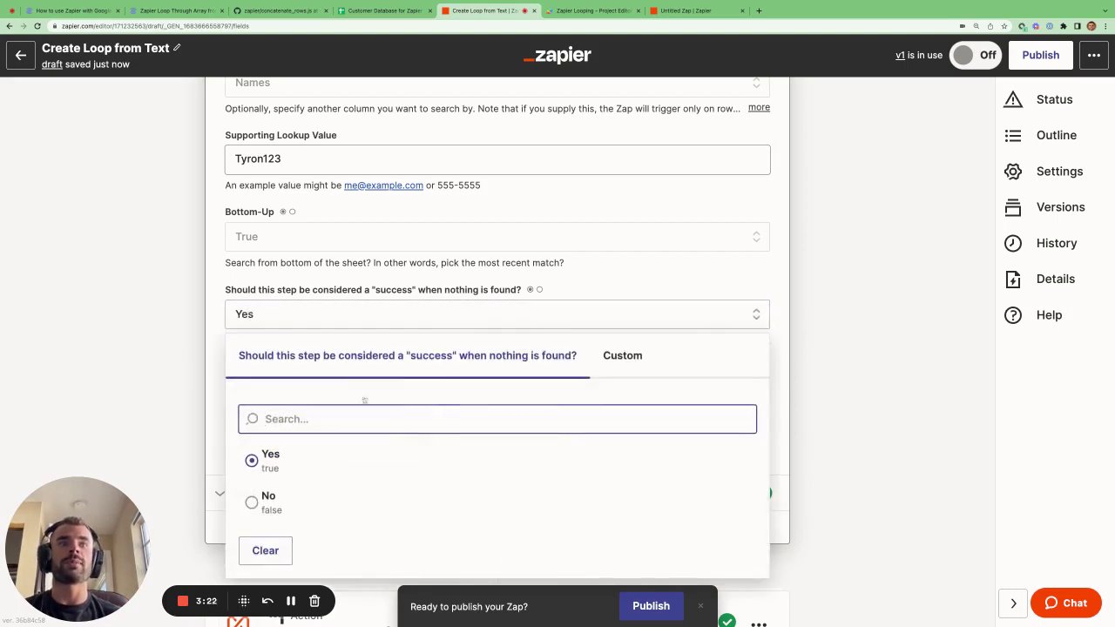
pyautogui.click(287, 503)
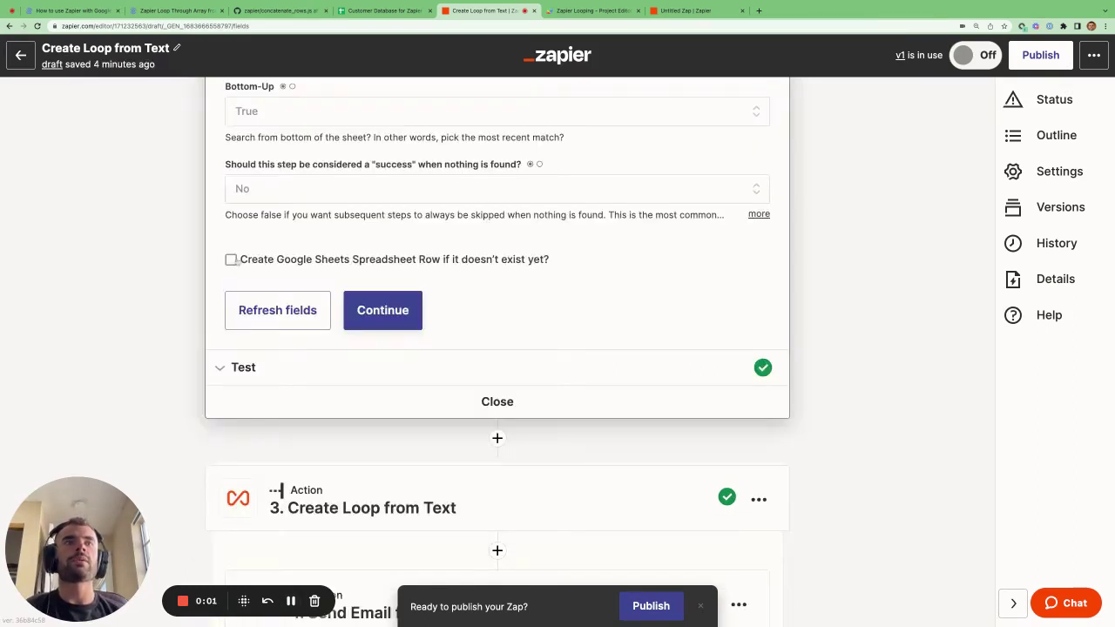
# Enable creating a Google Sheets Spreadsheet Row if it doesn't exist yet, and review the lookup settings and the Create fields.
pyautogui.click(231, 260)
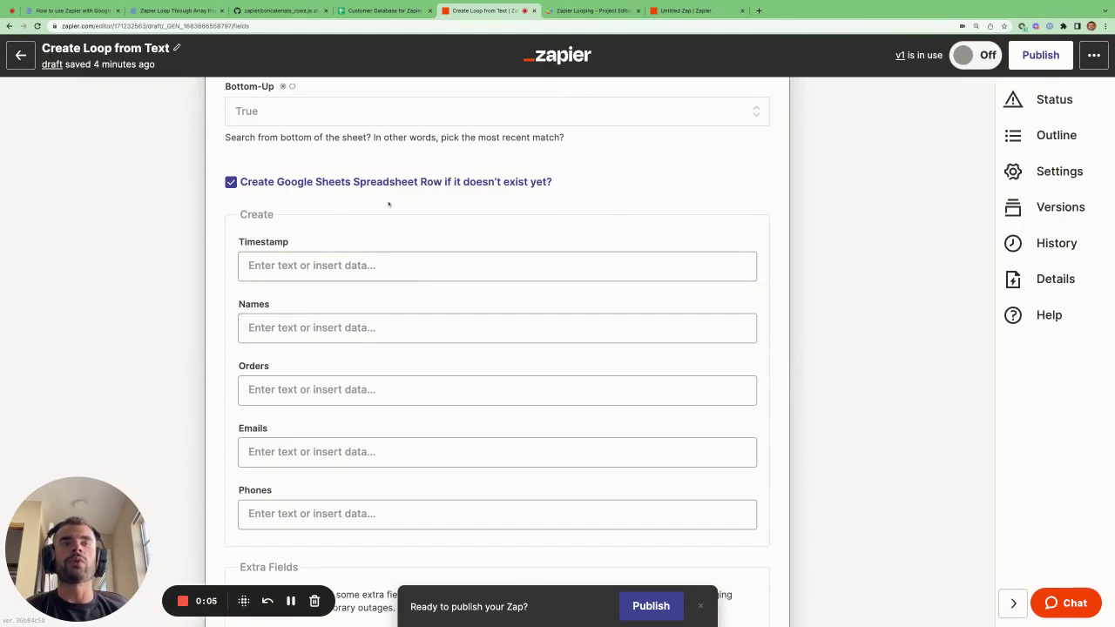
pyautogui.scroll(3, 389, 204)
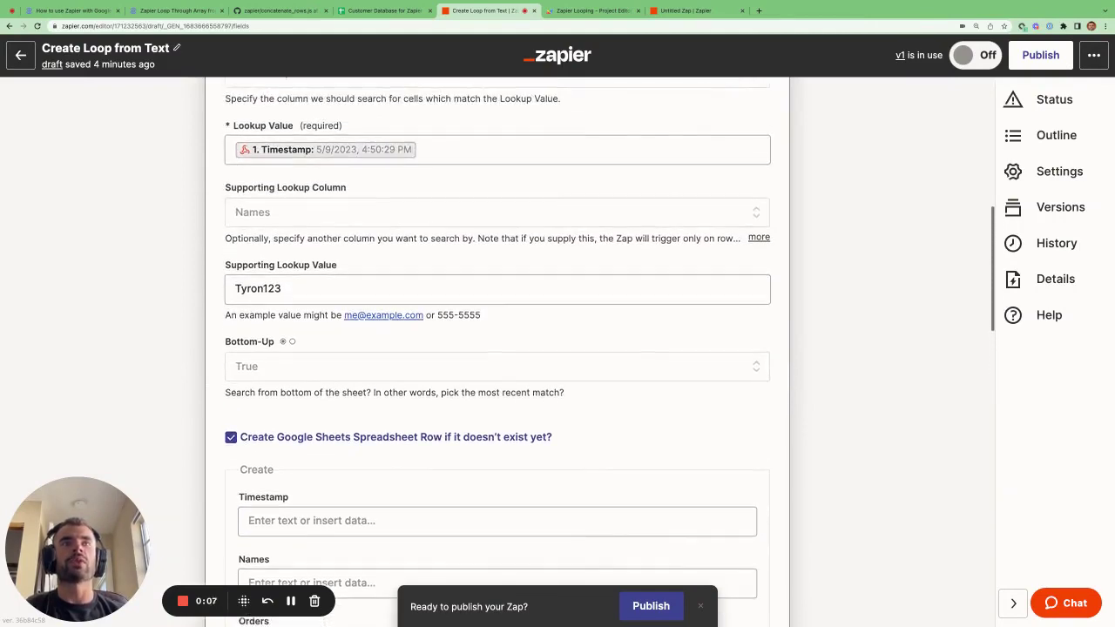
pyautogui.scroll(-5, 341, 186)
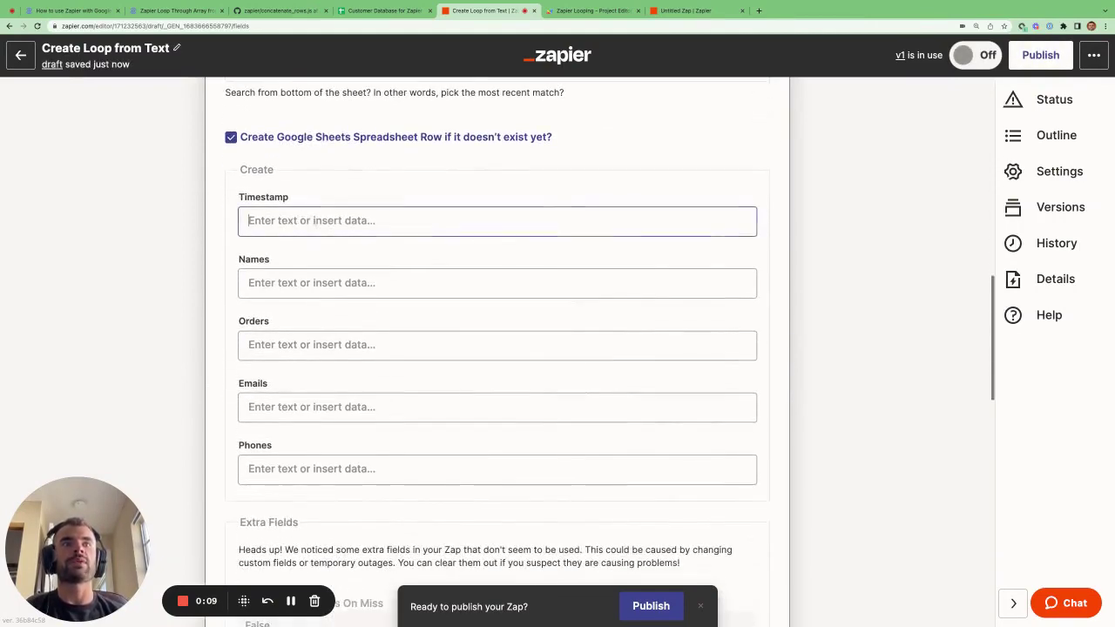
# Map the Create section's Timestamp field to the Catch Hook Timestamp, and open the data choices for the Names field.
pyautogui.click(305, 222)
pyautogui.click(307, 366)
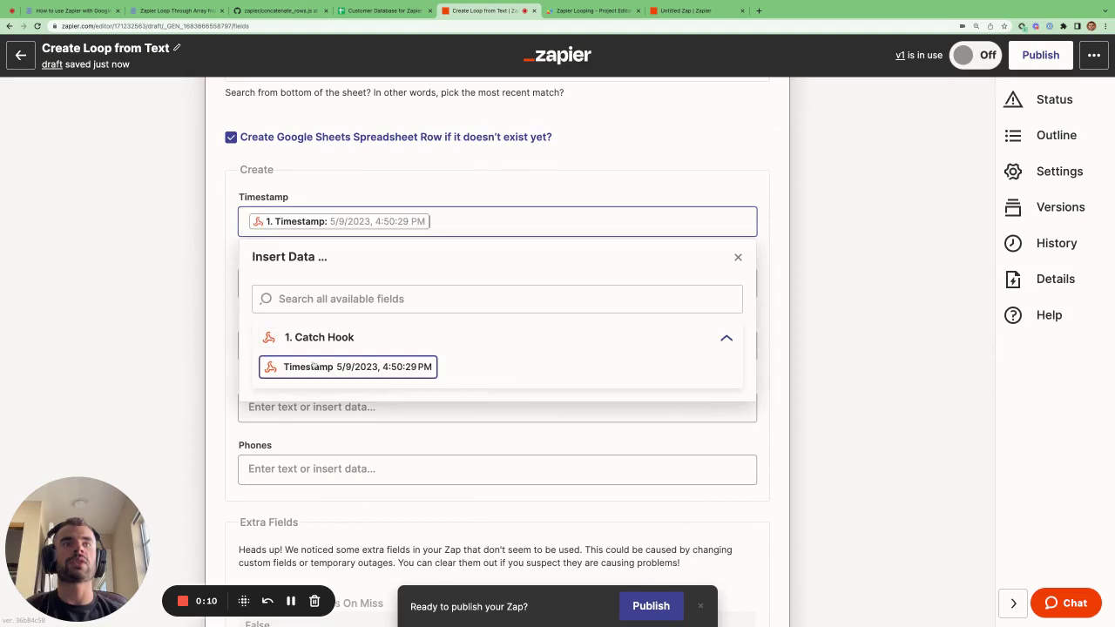
pyautogui.click(567, 180)
pyautogui.scroll(-1, 340, 387)
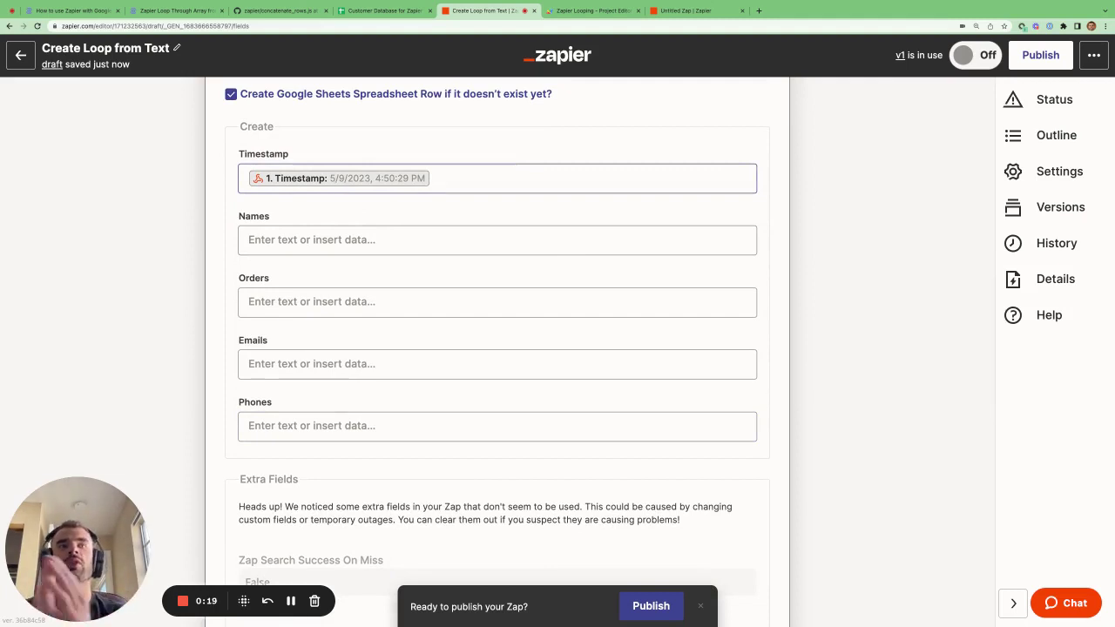
pyautogui.click(366, 239)
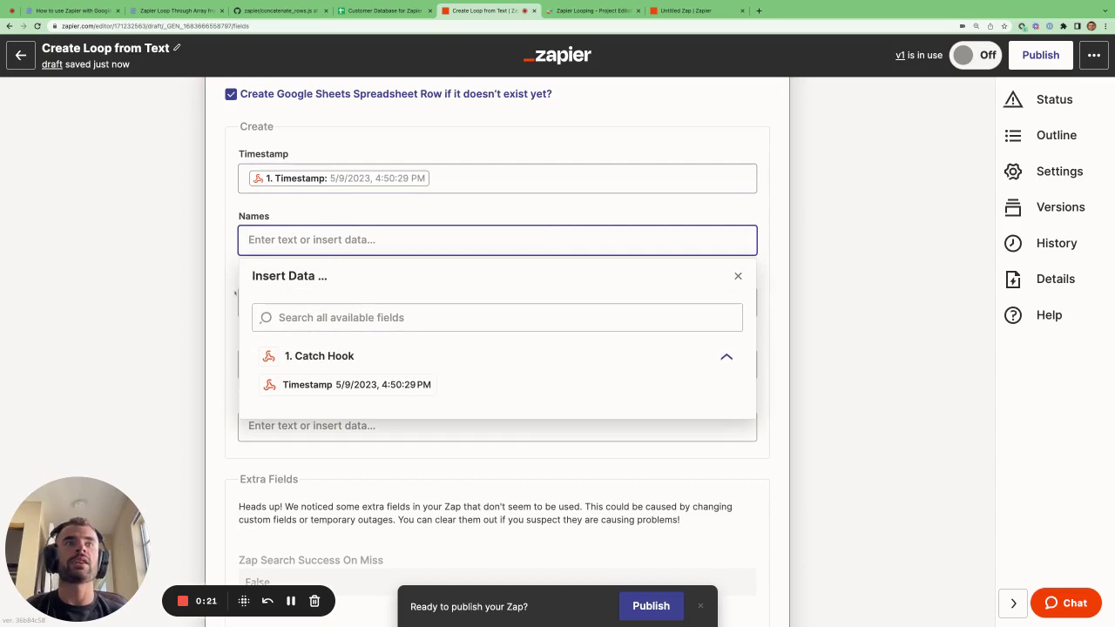
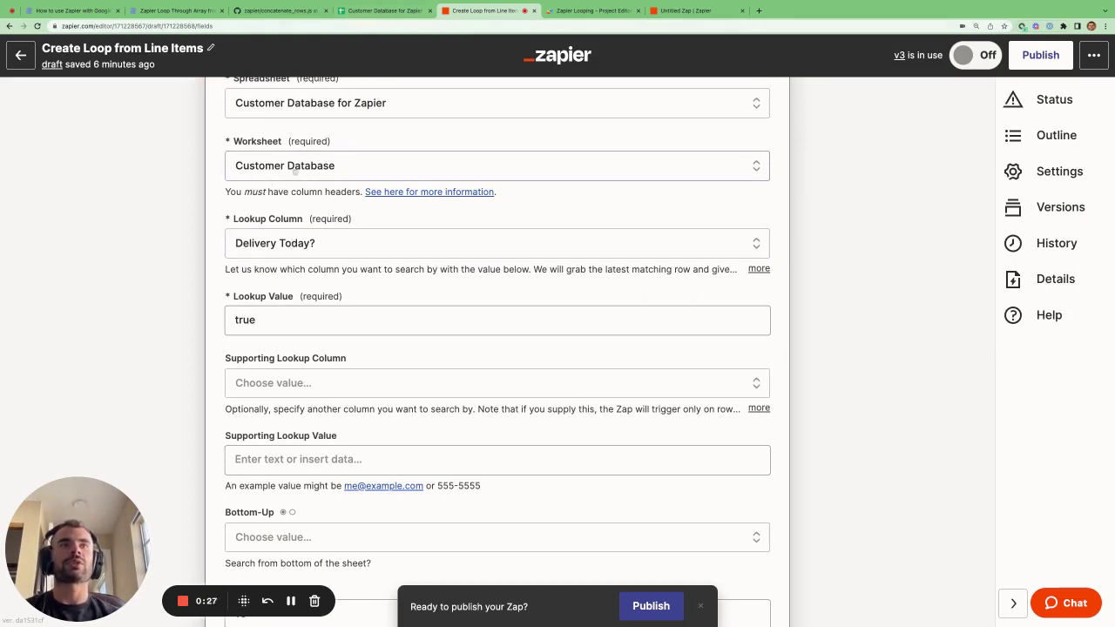
# Switch to the Customer Database for Zapier spreadsheet, select the Delivery Today? column, and then its first checkbox cell, E2.
pyautogui.click(393, 12)
pyautogui.moveTo(78, 549); pyautogui.dragTo(677, 427)
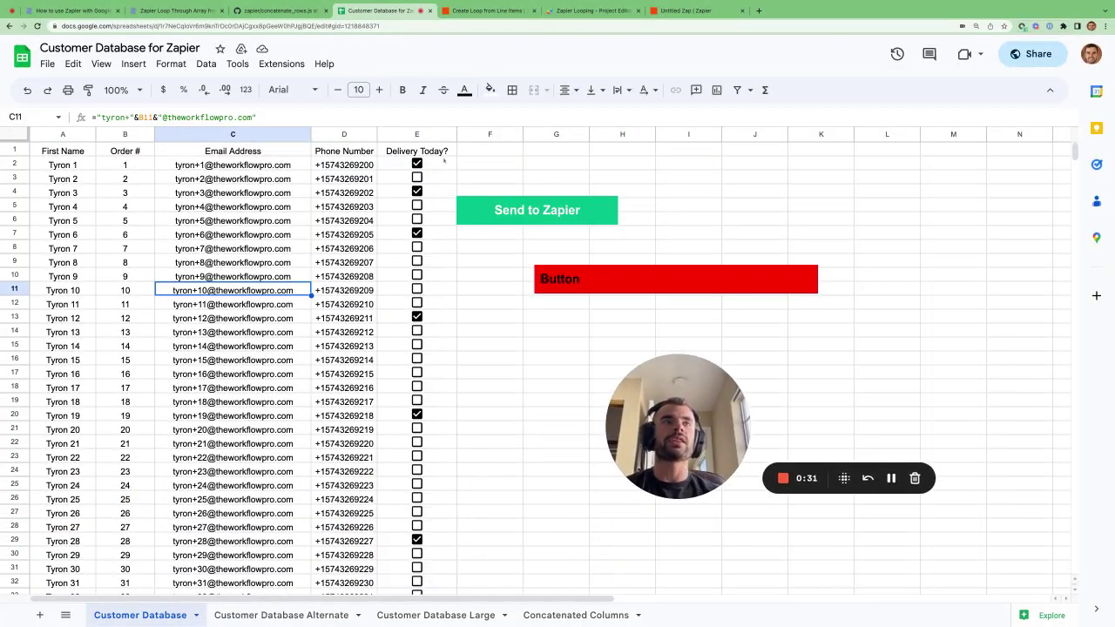
pyautogui.click(437, 138)
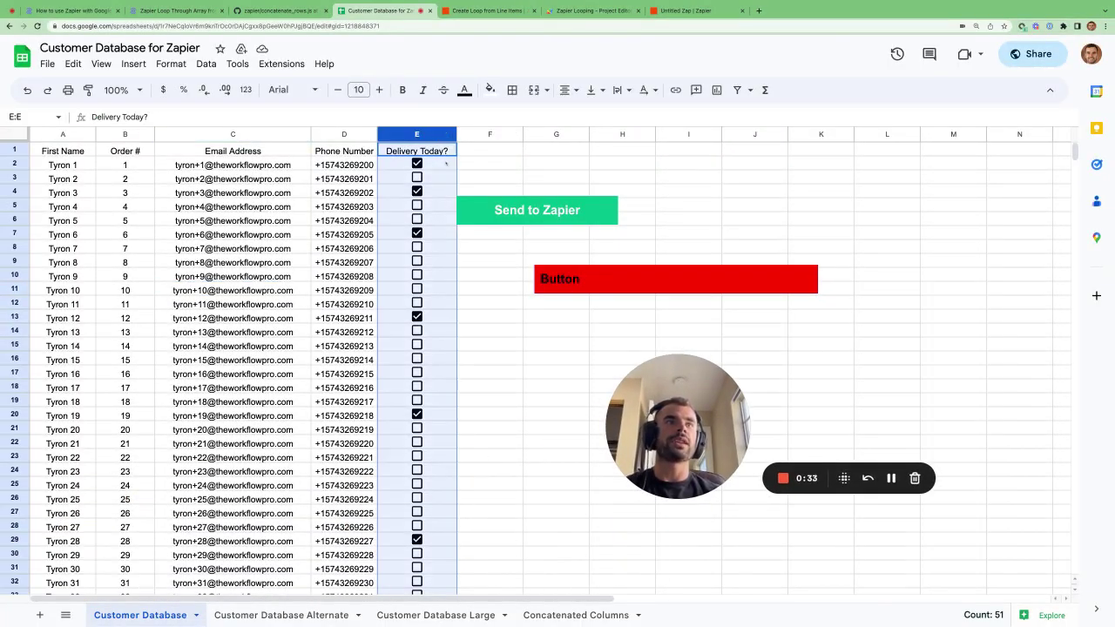
pyautogui.hotkey('ctrl', '+')
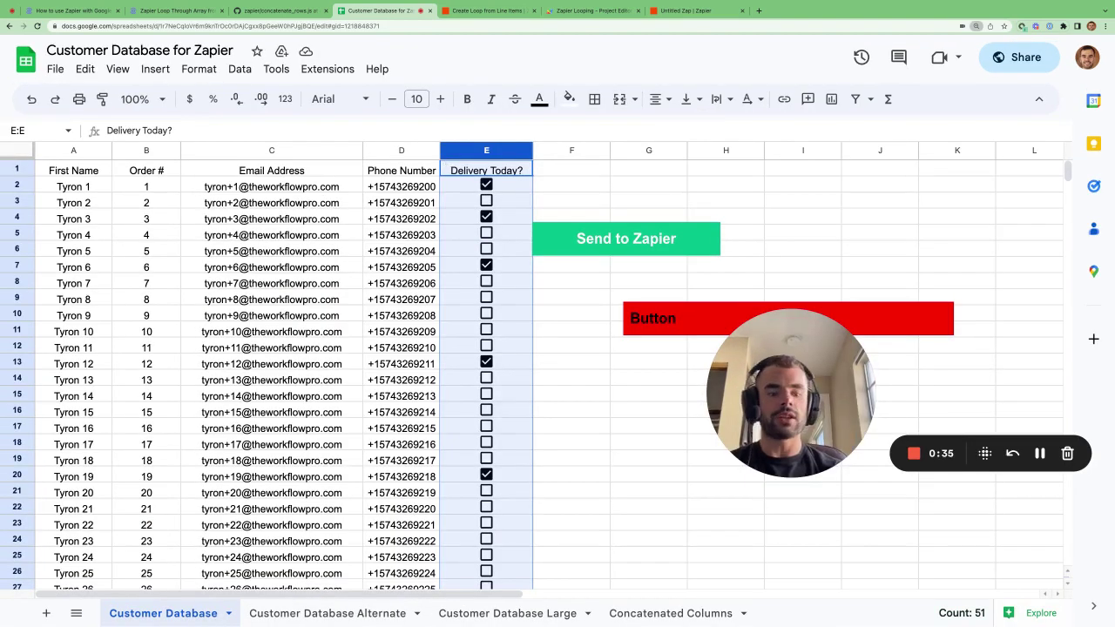
pyautogui.hotkey('ctrl', '-')
pyautogui.click(434, 169)
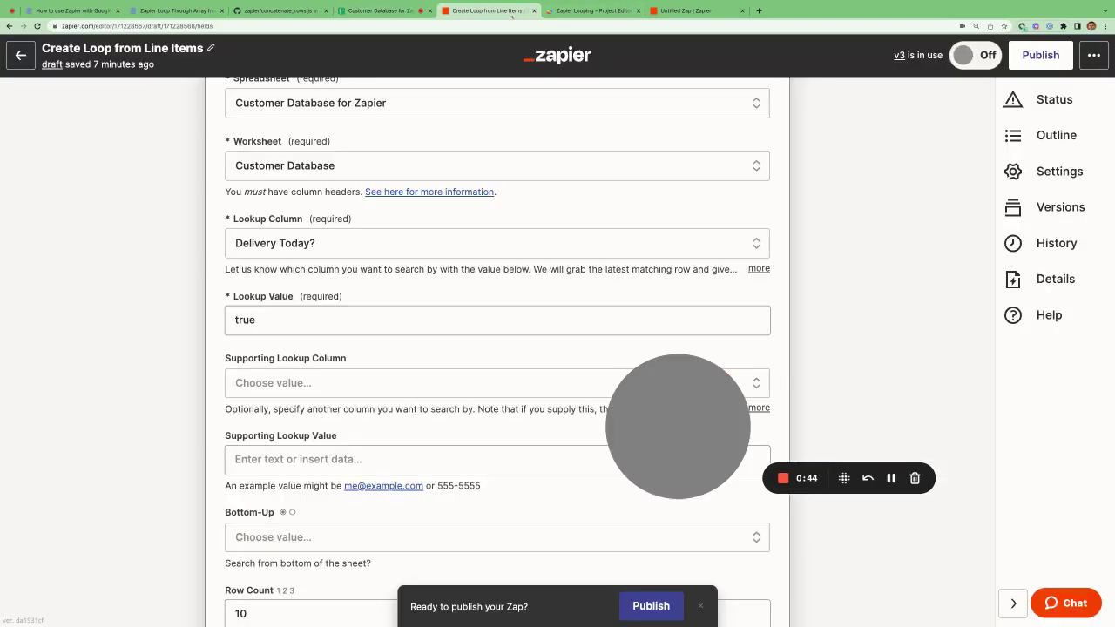
# Return to the Create Loop from Line Items Zap and review the row lookup's column, value, Bottom-Up, Row Count and success settings against the sheet.
pyautogui.click(506, 10)
pyautogui.scroll(-1, 392, 289)
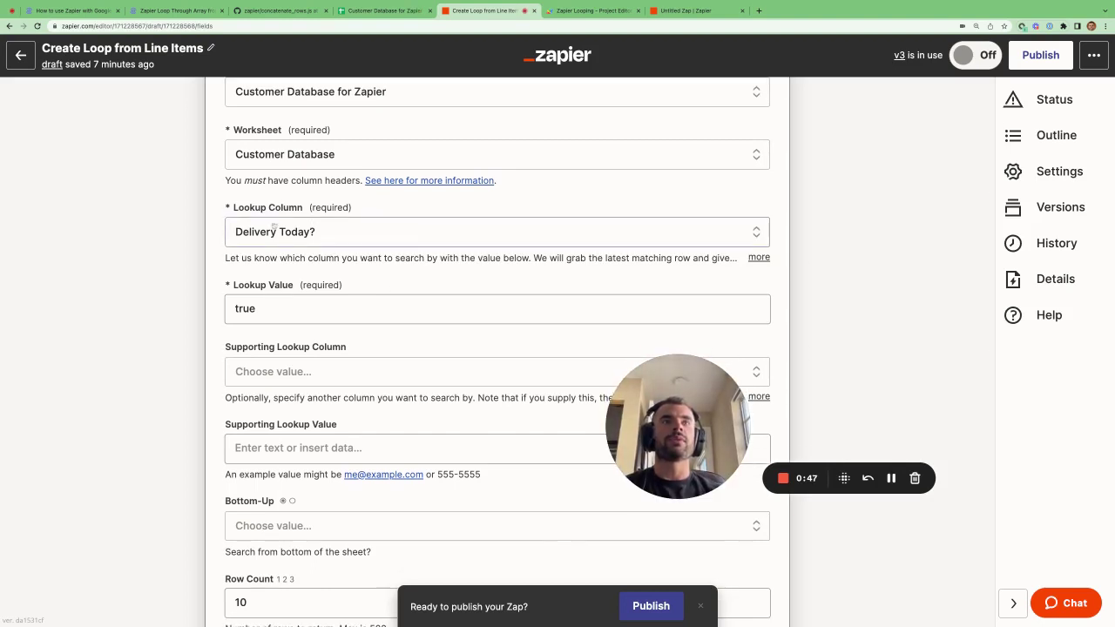
pyautogui.scroll(-1, 252, 233)
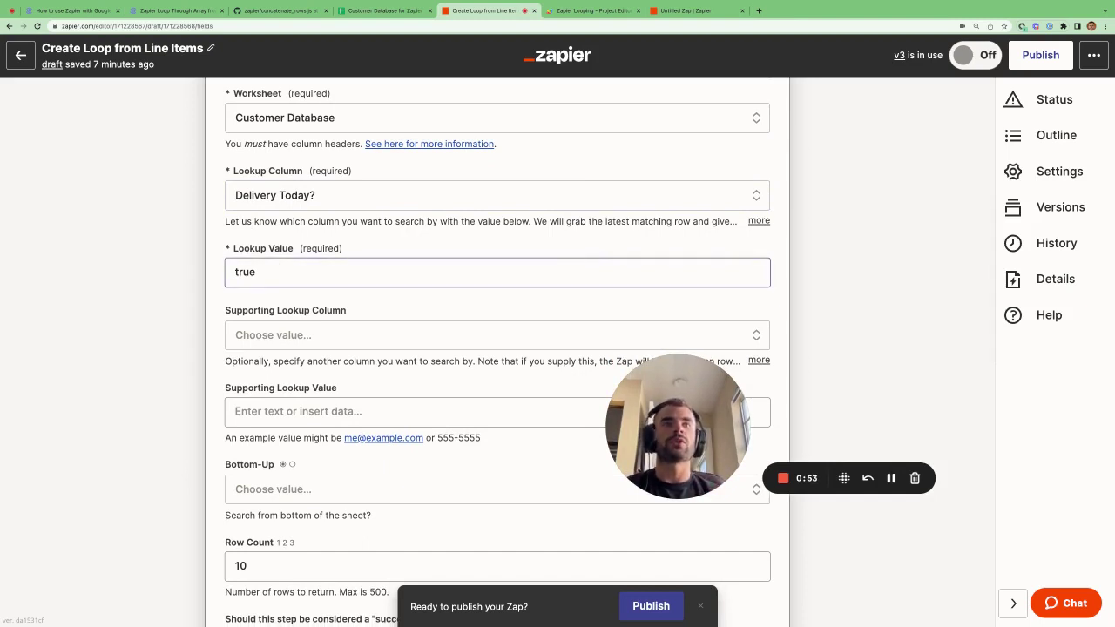
pyautogui.scroll(-1, 497, 349)
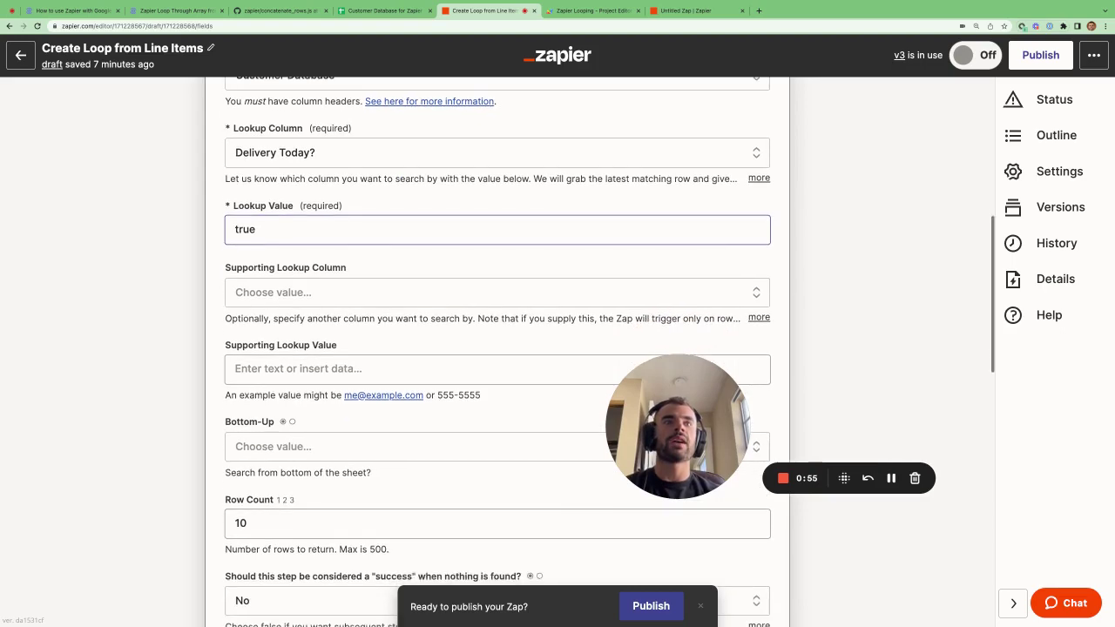
pyautogui.scroll(-2, 328, 199)
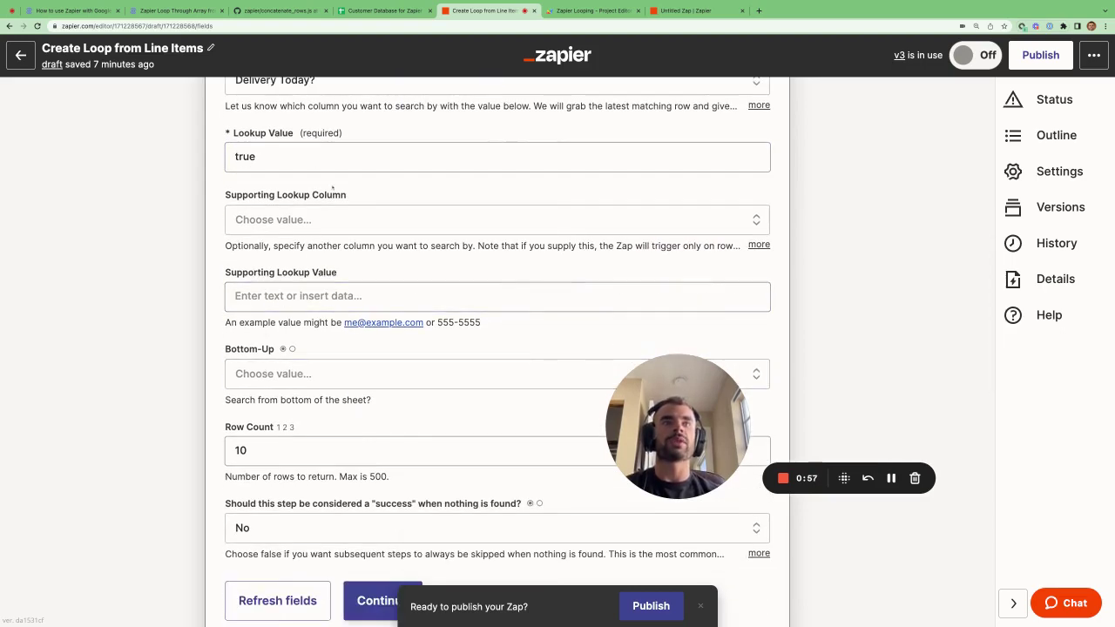
pyautogui.scroll(-3, 342, 219)
pyautogui.scroll(-1, 342, 219)
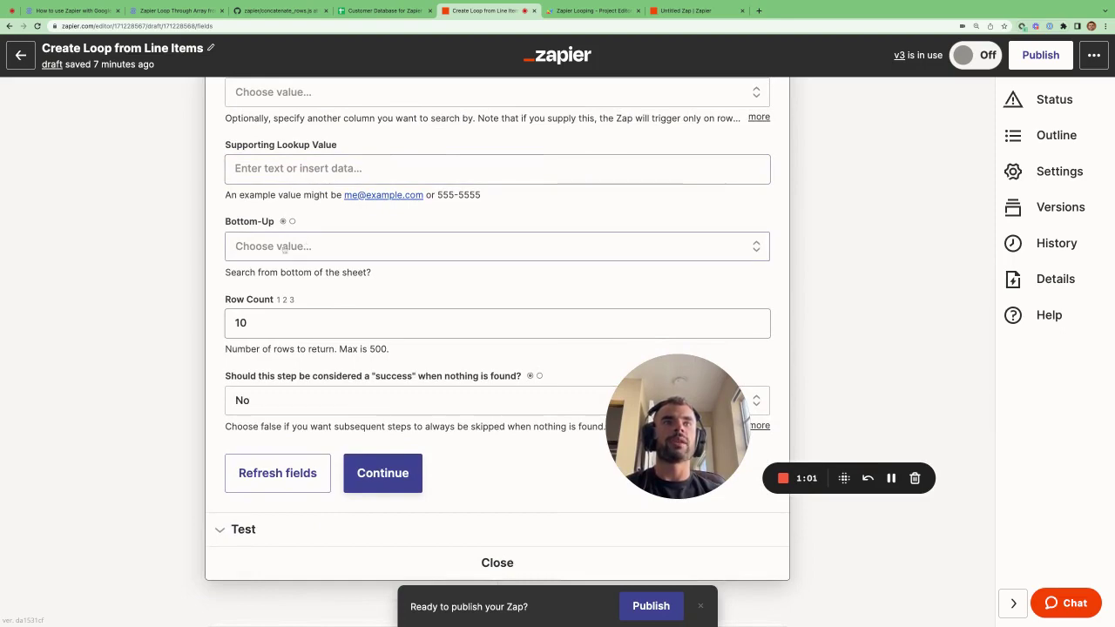
pyautogui.click(397, 13)
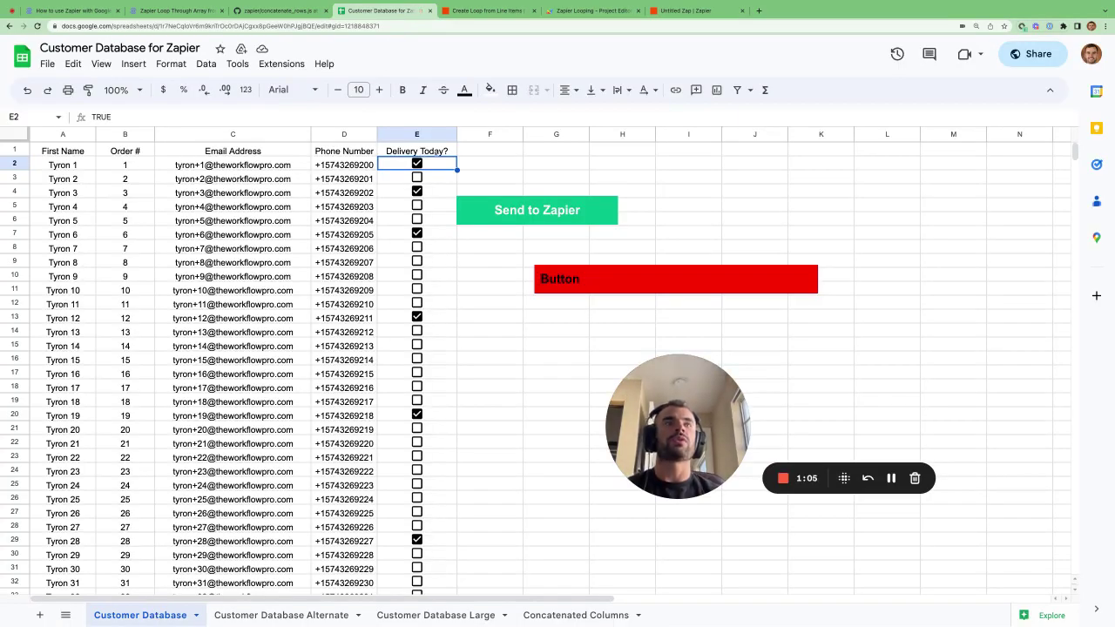
pyautogui.click(487, 10)
pyautogui.scroll(-1, 352, 280)
pyautogui.scroll(-2, 352, 281)
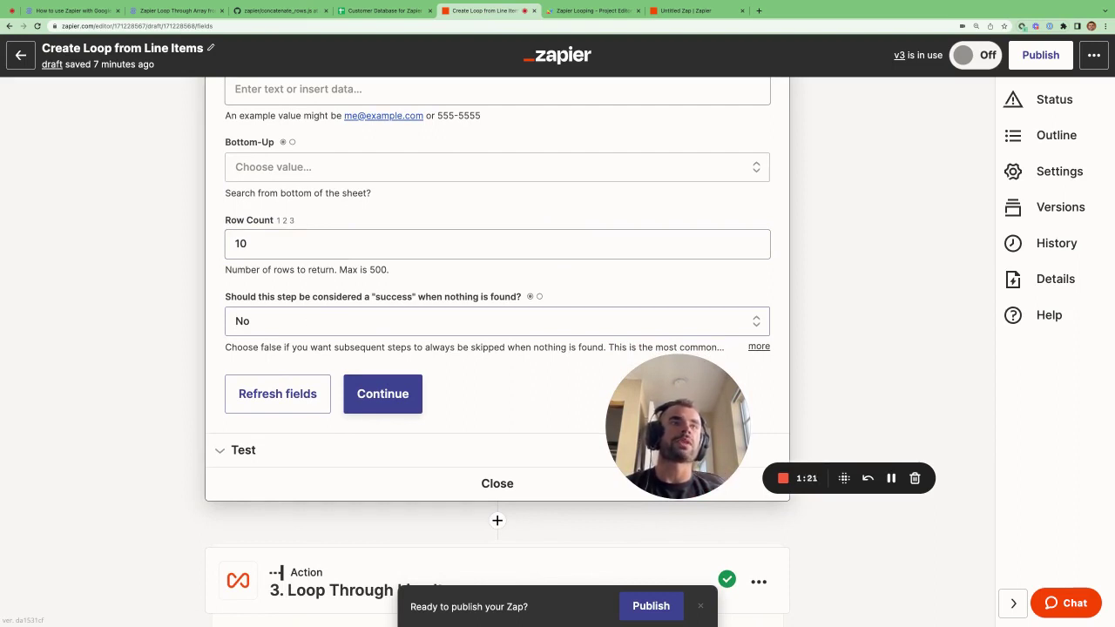
# Continue to the lookup action's test and examine the sample rows returned as line items.
pyautogui.click(372, 394)
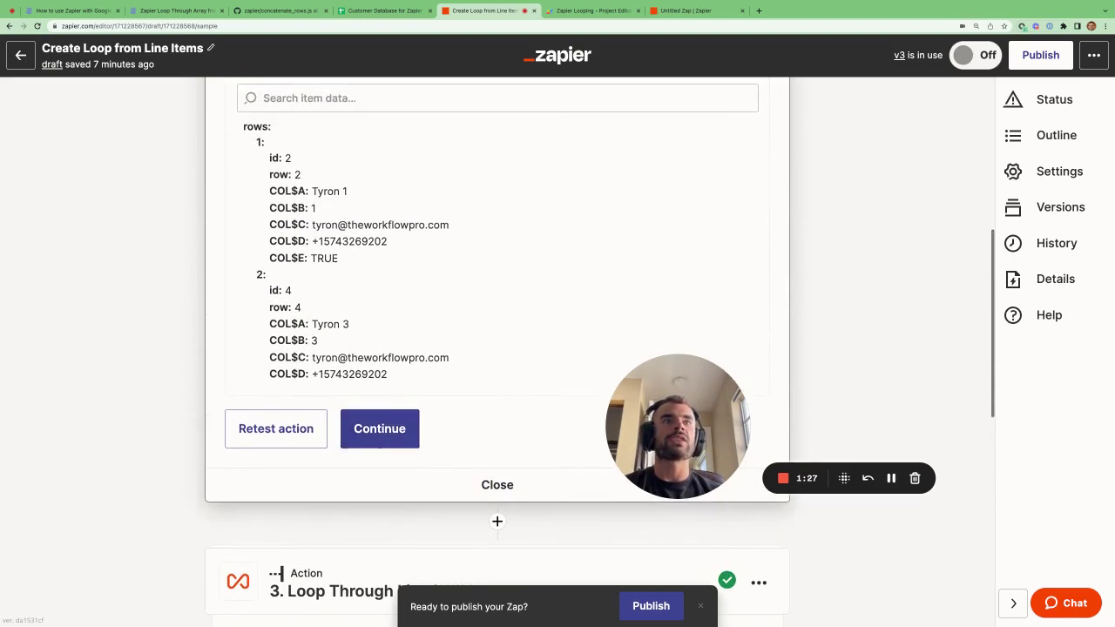
pyautogui.scroll(-4, 385, 254)
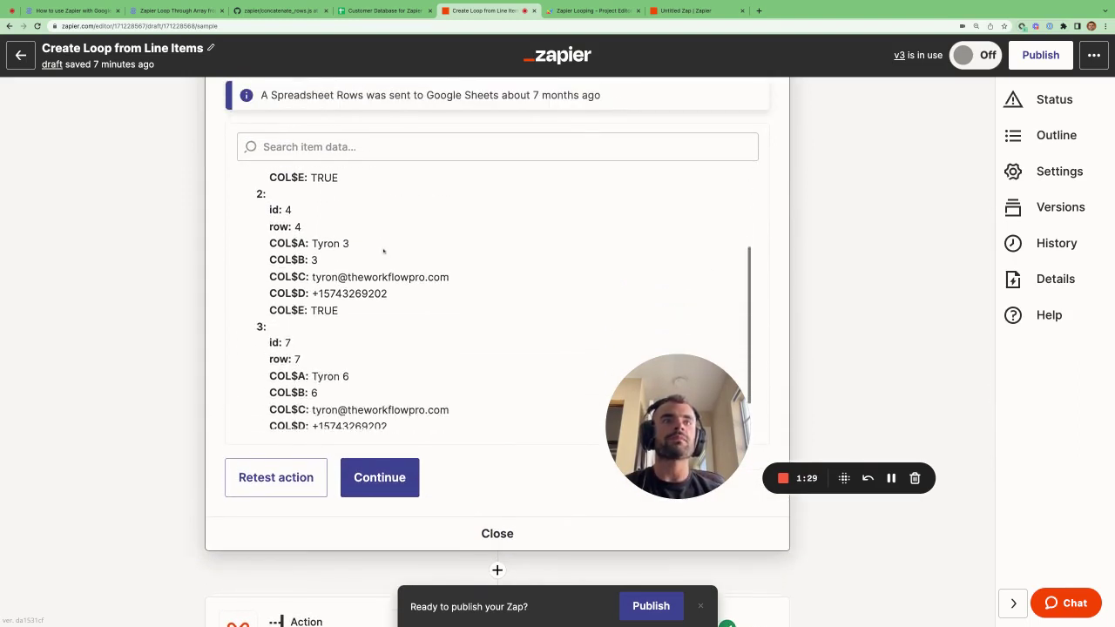
pyautogui.scroll(-2, 385, 253)
pyautogui.scroll(6, 385, 253)
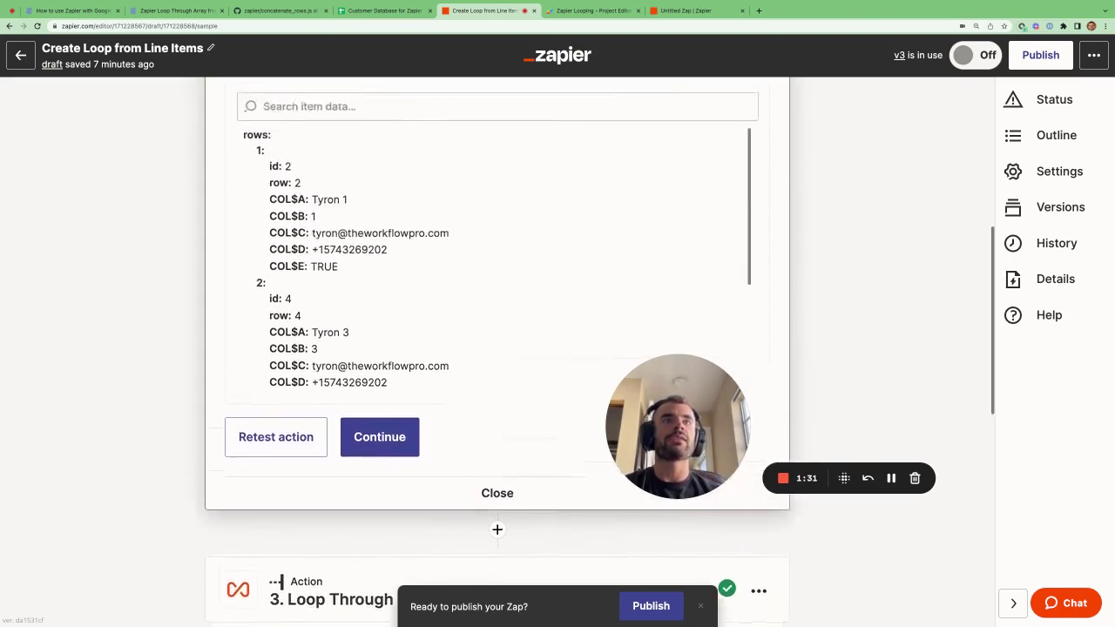
pyautogui.scroll(-5, 488, 374)
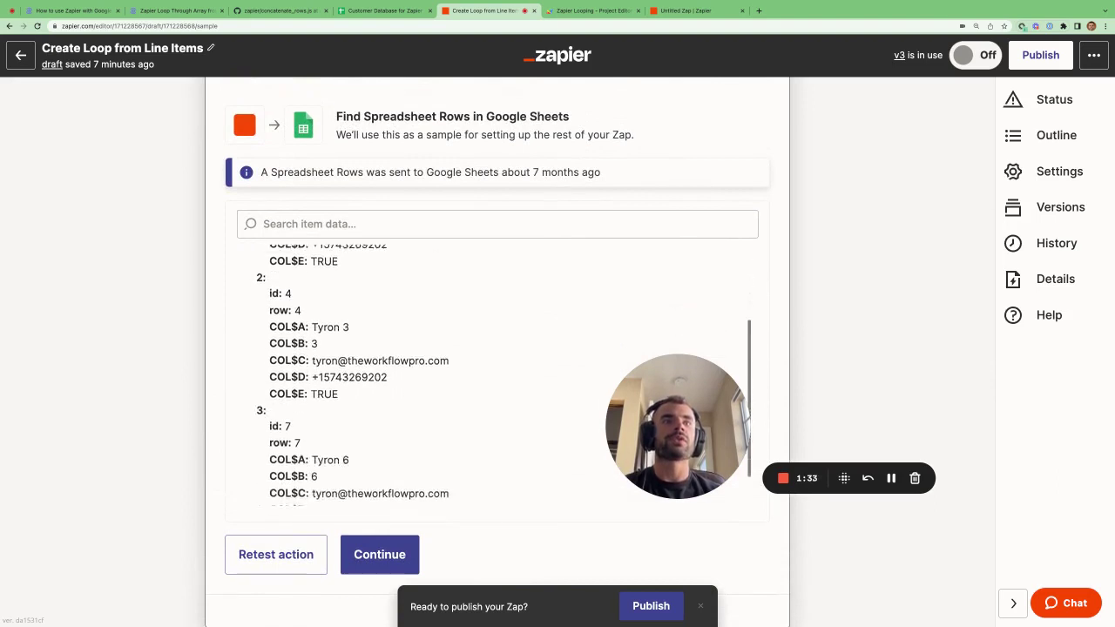
pyautogui.scroll(-1, 488, 375)
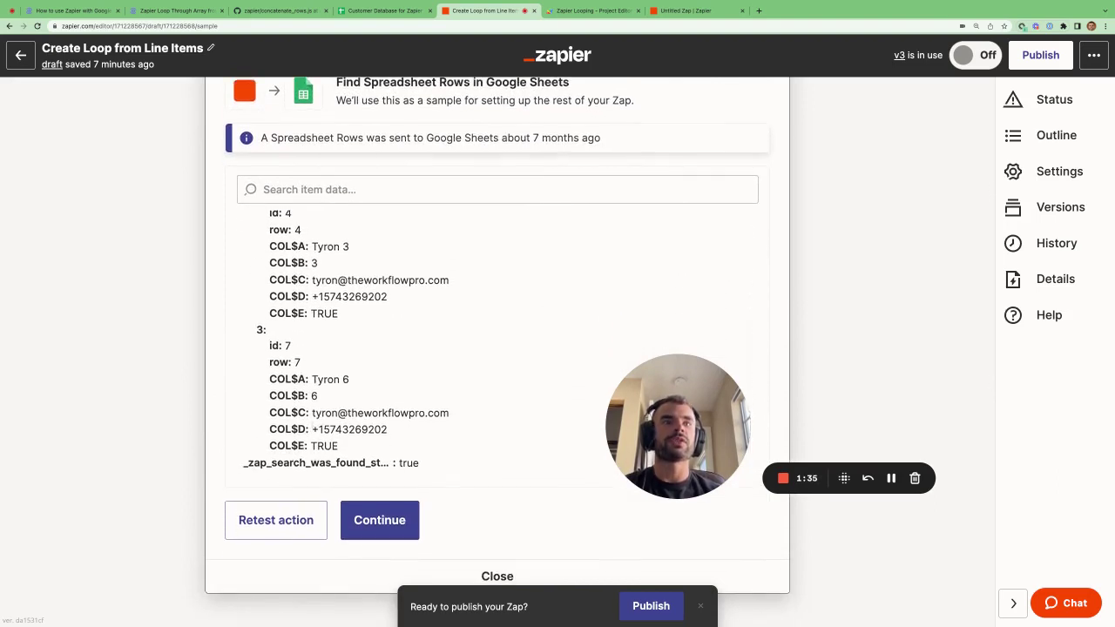
pyautogui.scroll(4, 488, 375)
pyautogui.scroll(-3, 488, 375)
pyautogui.scroll(2, 488, 375)
pyautogui.scroll(1, 496, 288)
pyautogui.scroll(-3, 496, 287)
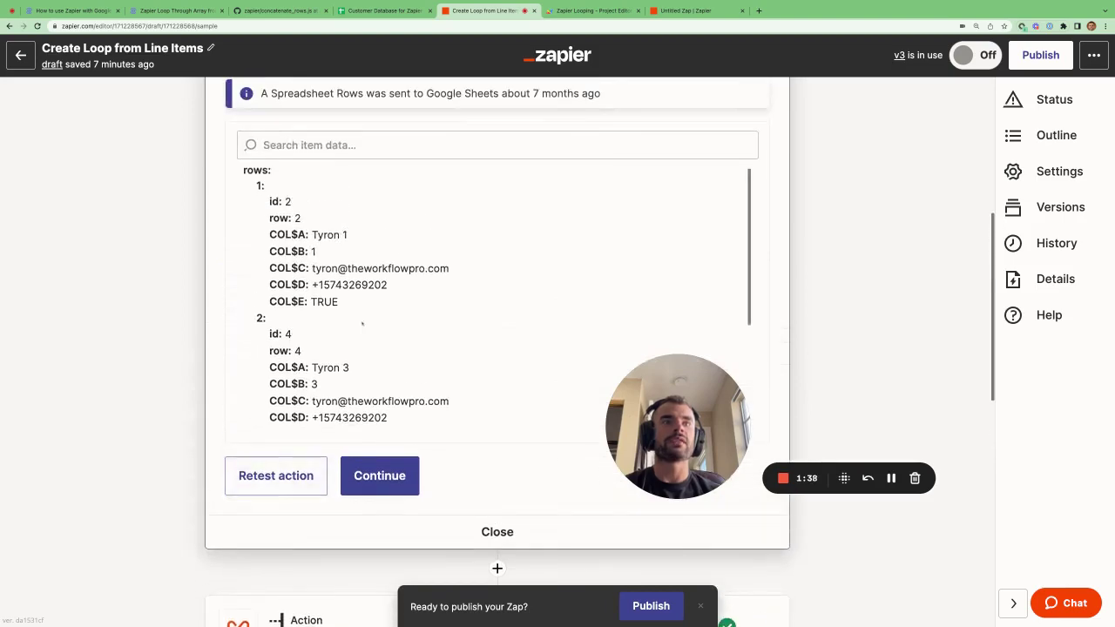
# In the customer spreadsheet, step through the rows checked for Delivery Today?, selecting rows 4, 7, 13, 20 and 29 one at a time.
pyautogui.click(377, 11)
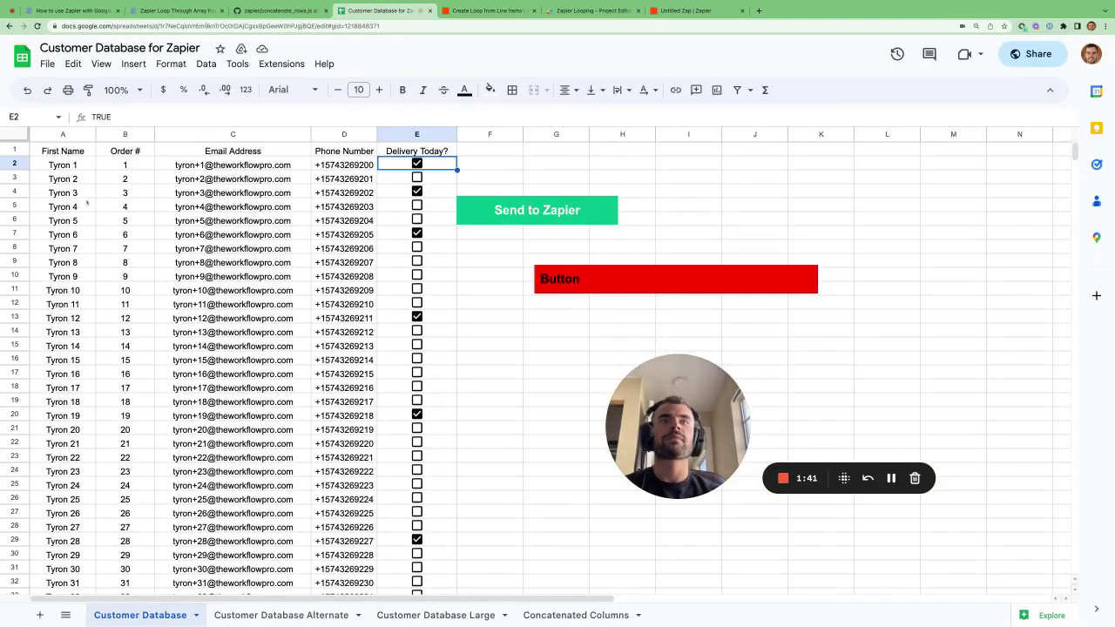
pyautogui.click(16, 179)
pyautogui.click(15, 190)
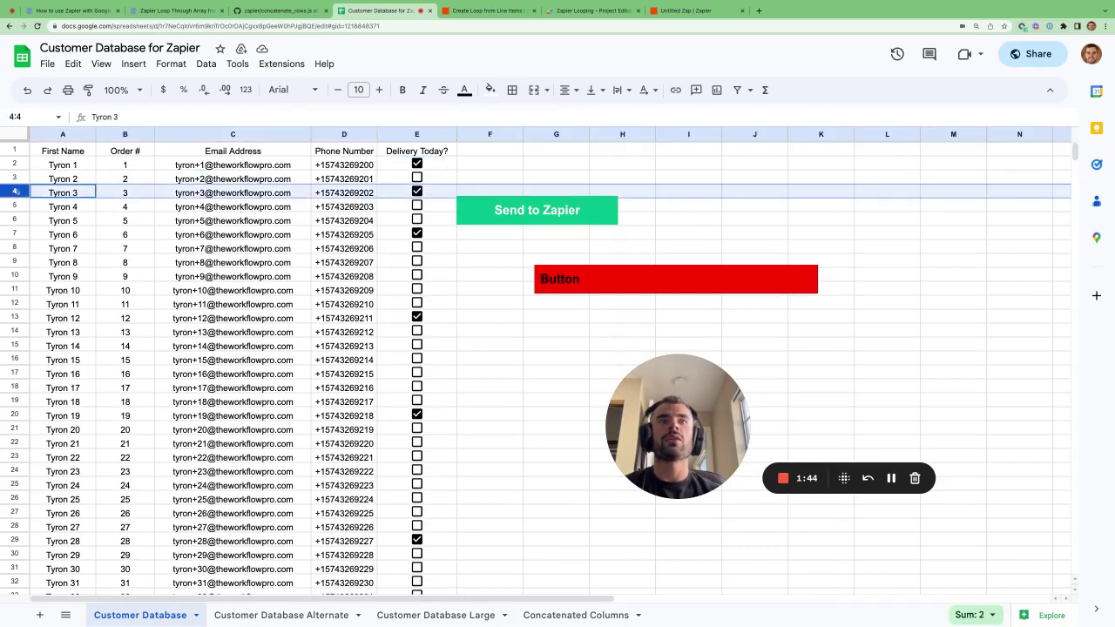
pyautogui.click(14, 235)
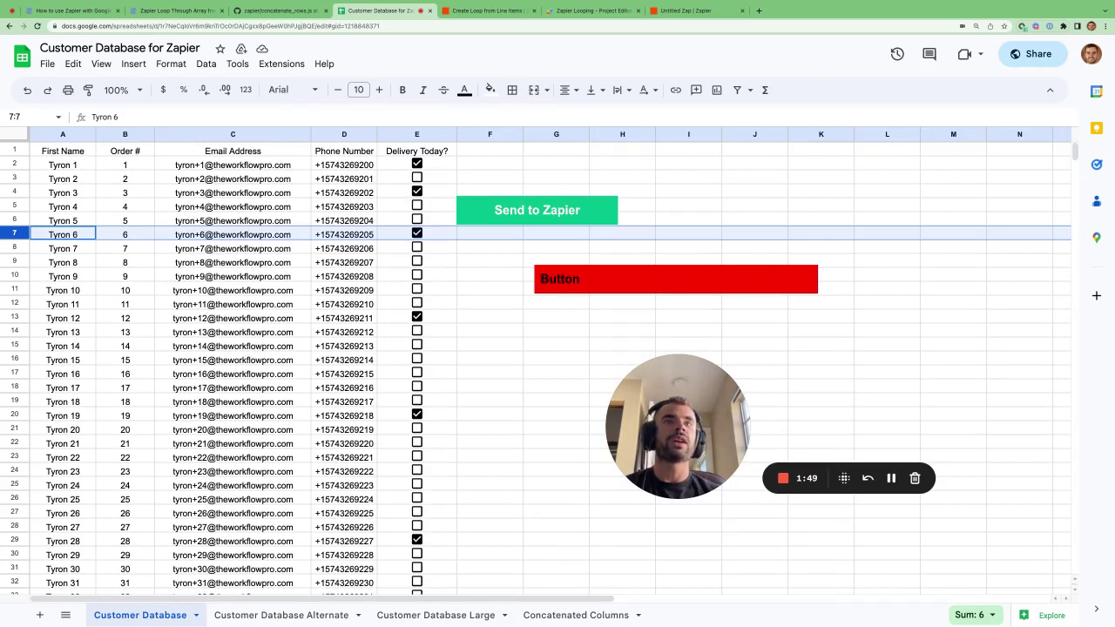
pyautogui.click(15, 318)
pyautogui.click(15, 416)
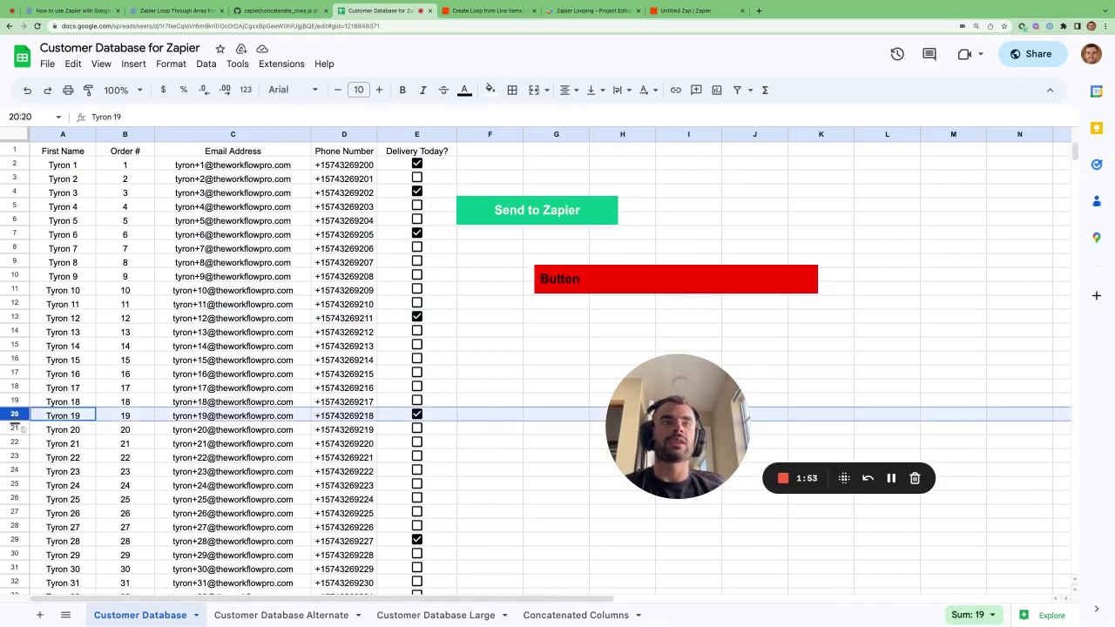
pyautogui.click(14, 541)
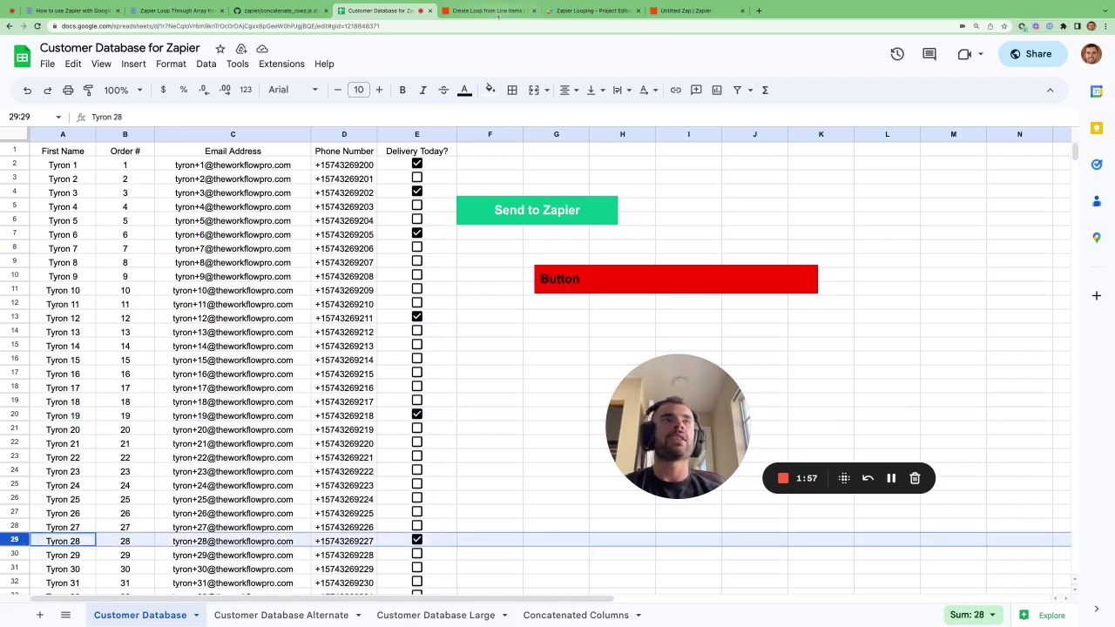
# Return to the Zap and reopen the Lookup Spreadsheet Rows action settings to check the Row Count.
pyautogui.click(488, 11)
pyautogui.scroll(10, 358, 315)
pyautogui.scroll(5, 358, 315)
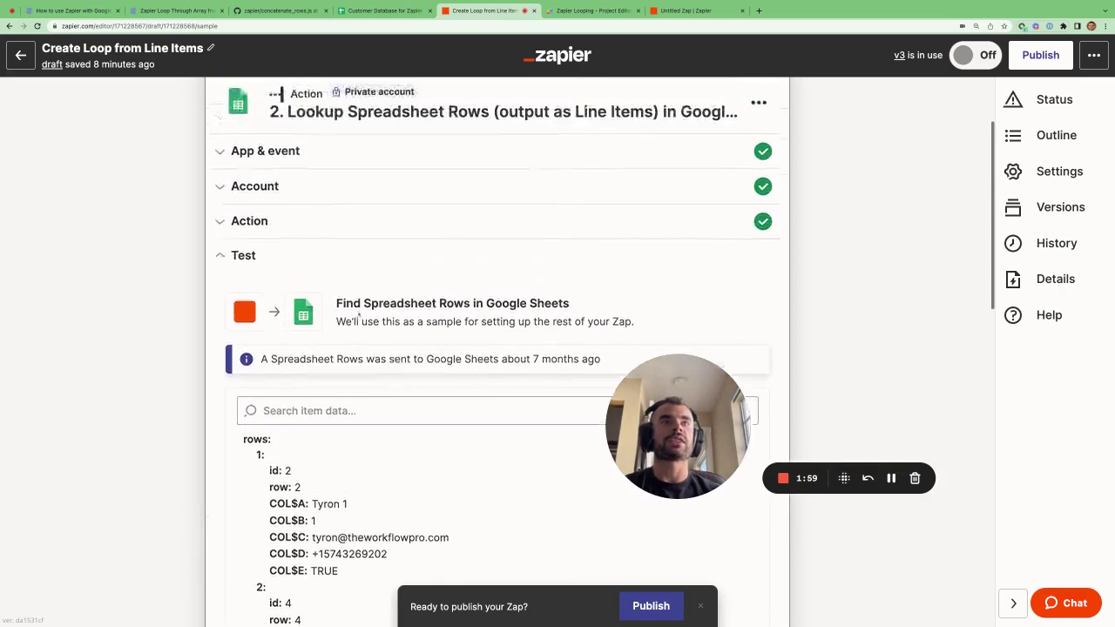
pyautogui.click(335, 270)
pyautogui.scroll(-10, 353, 394)
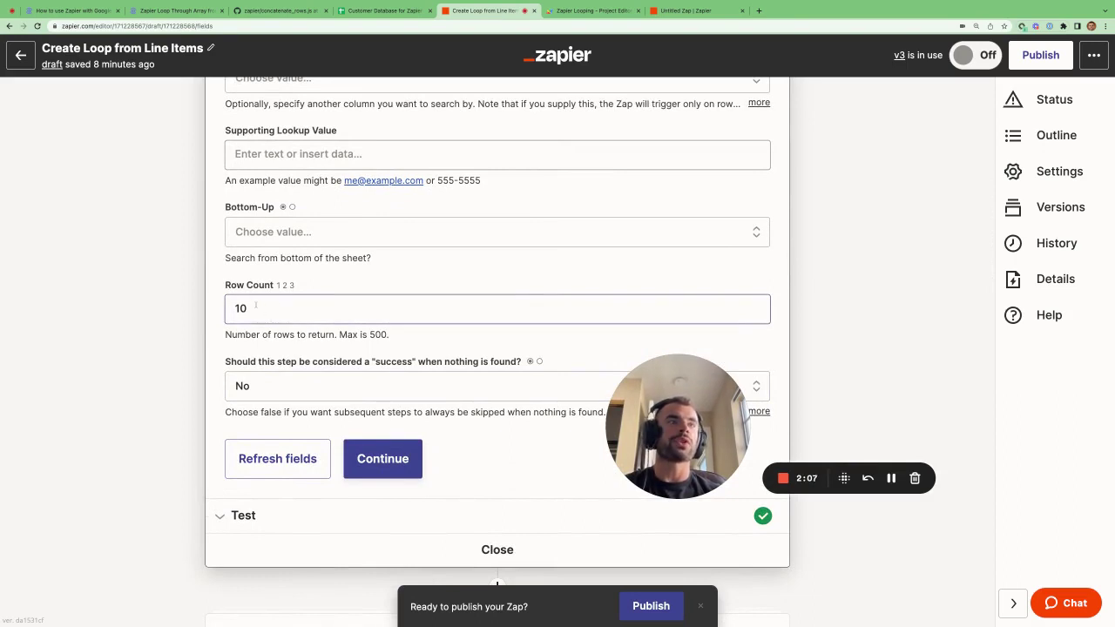
# Go back to the customer spreadsheet and select the checked rows 13, 20 and 29 in turn.
pyautogui.click(400, 10)
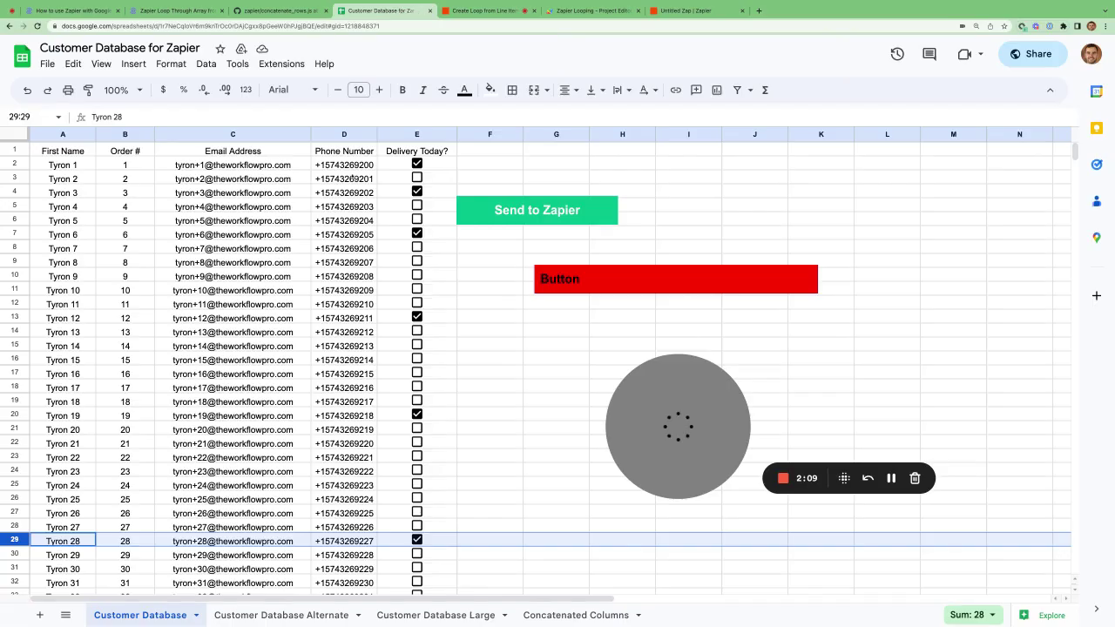
pyautogui.click(17, 316)
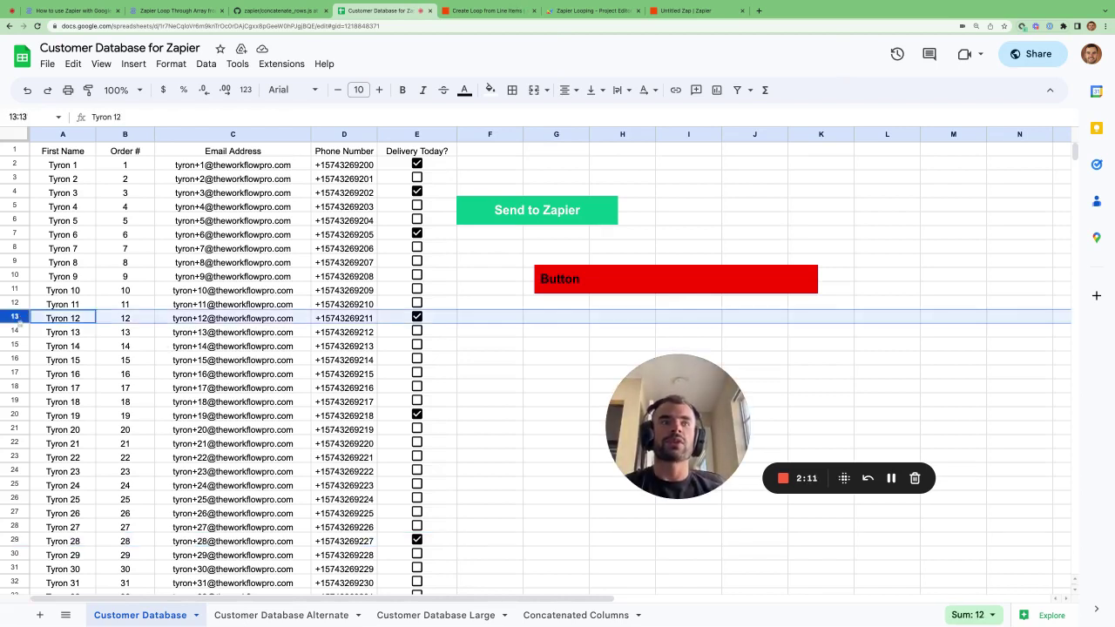
pyautogui.click(21, 416)
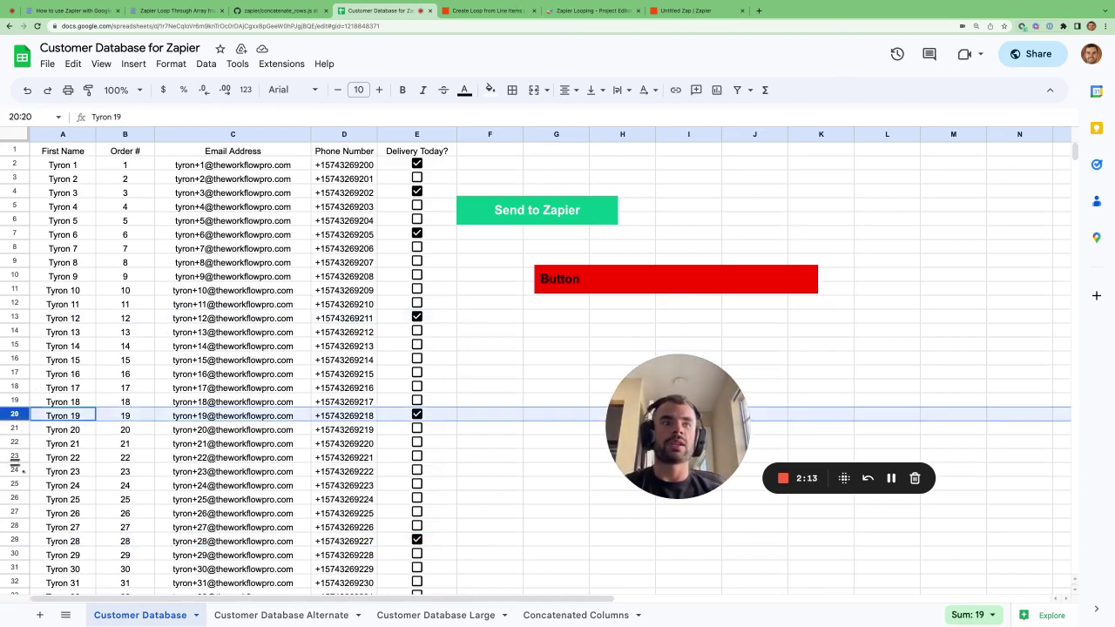
pyautogui.click(17, 541)
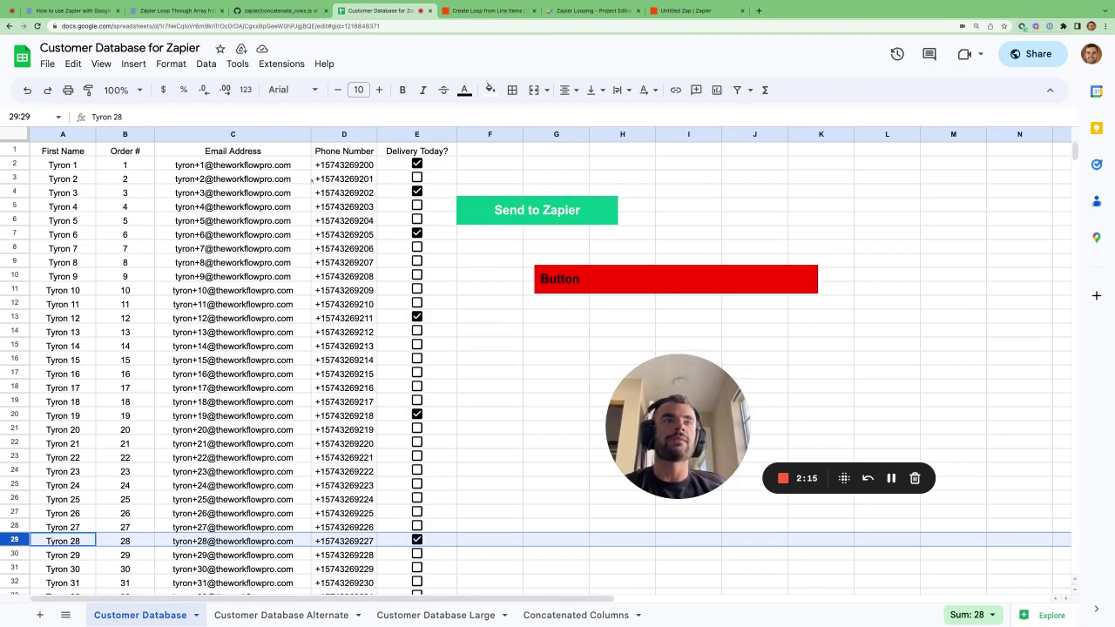
# Back in the Zap, set the row lookup's Row Count to 30.
pyautogui.click(487, 10)
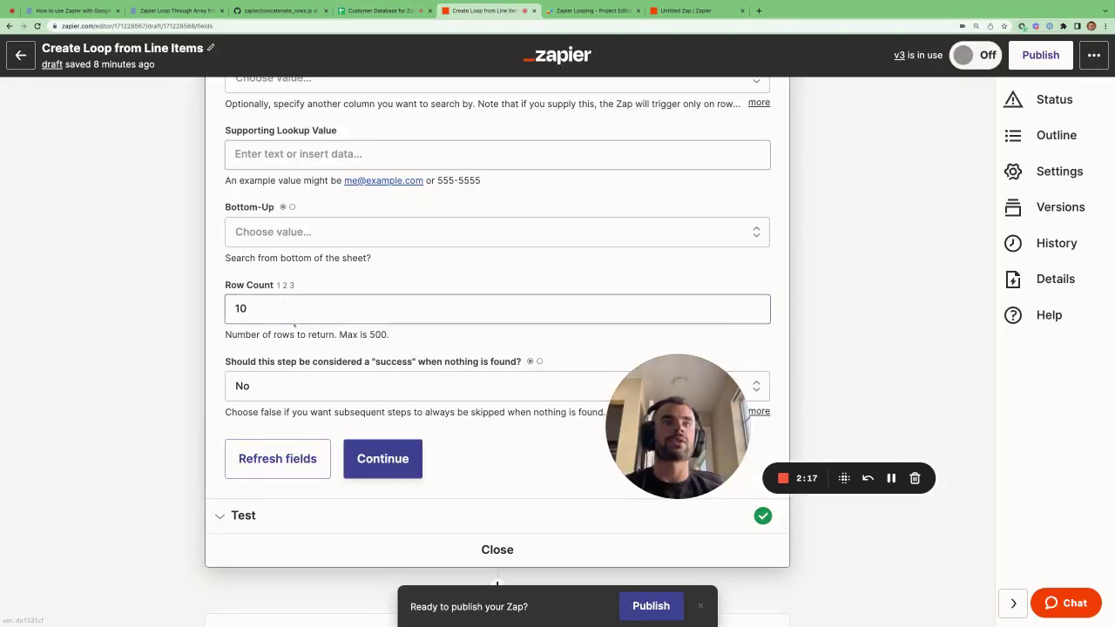
pyautogui.click(280, 306)
pyautogui.doubleClick(281, 305)
pyautogui.write('3')
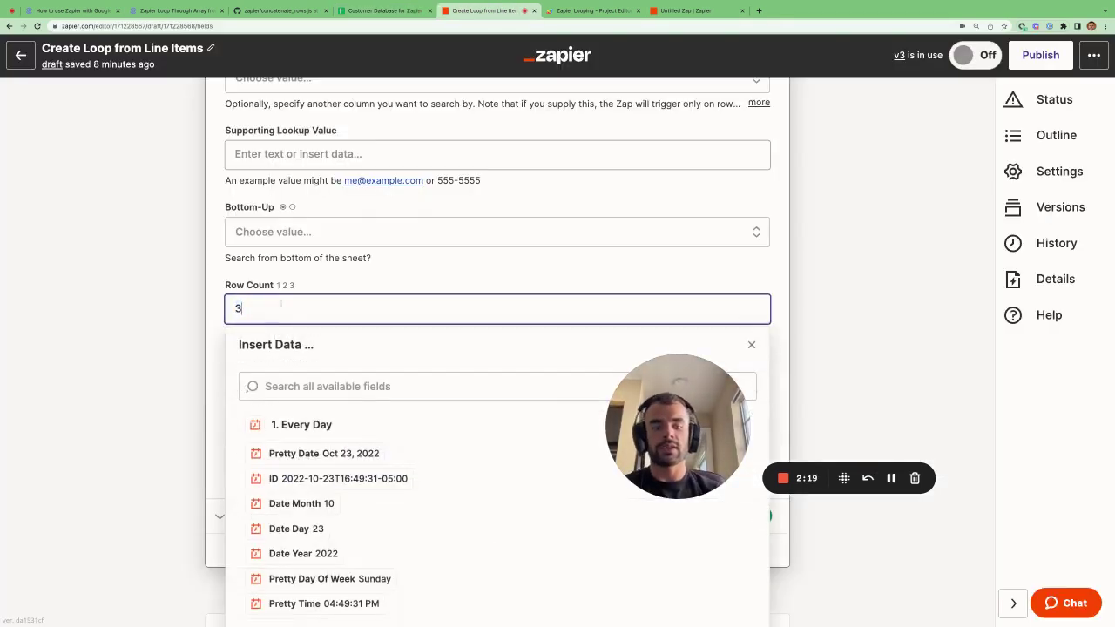
pyautogui.write('0')
pyautogui.click(157, 293)
pyautogui.scroll(-1, 157, 293)
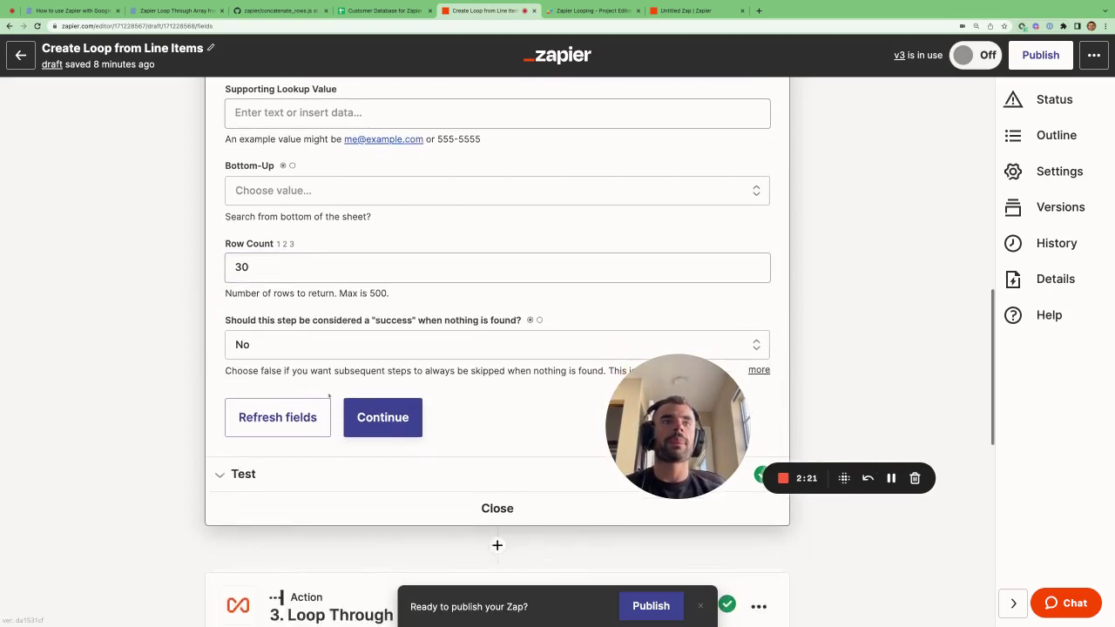
# Save the row lookup settings, retest the action and read through the returned rows.
pyautogui.click(366, 419)
pyautogui.scroll(2, 355, 282)
pyautogui.scroll(2, 355, 282)
pyautogui.click(301, 376)
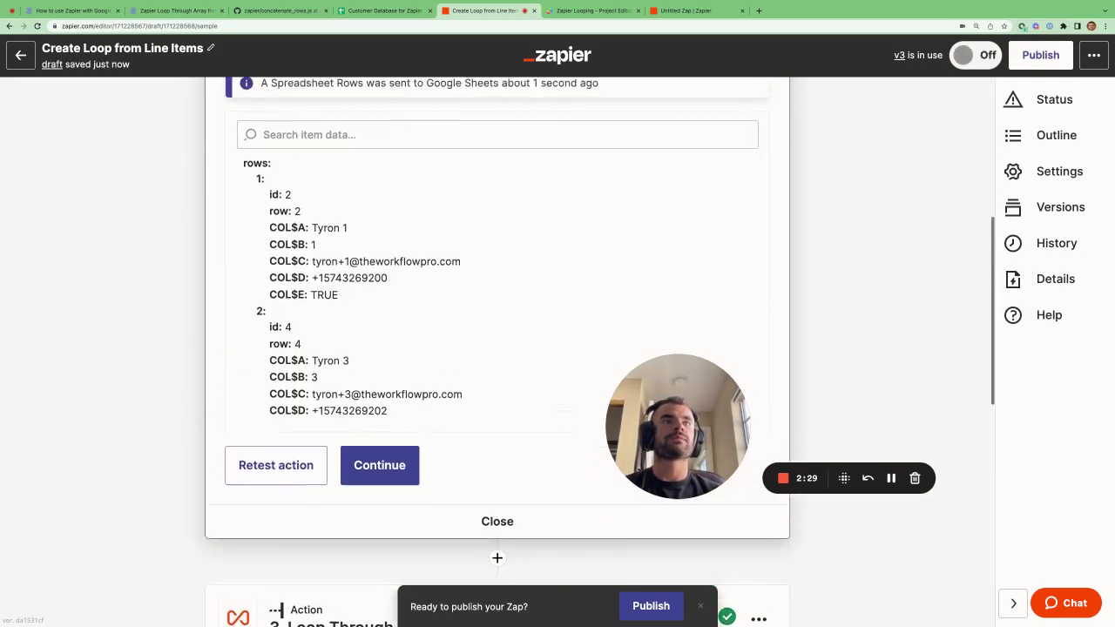
pyautogui.scroll(-2, 384, 312)
pyautogui.scroll(-5, 381, 316)
pyautogui.scroll(-5, 317, 297)
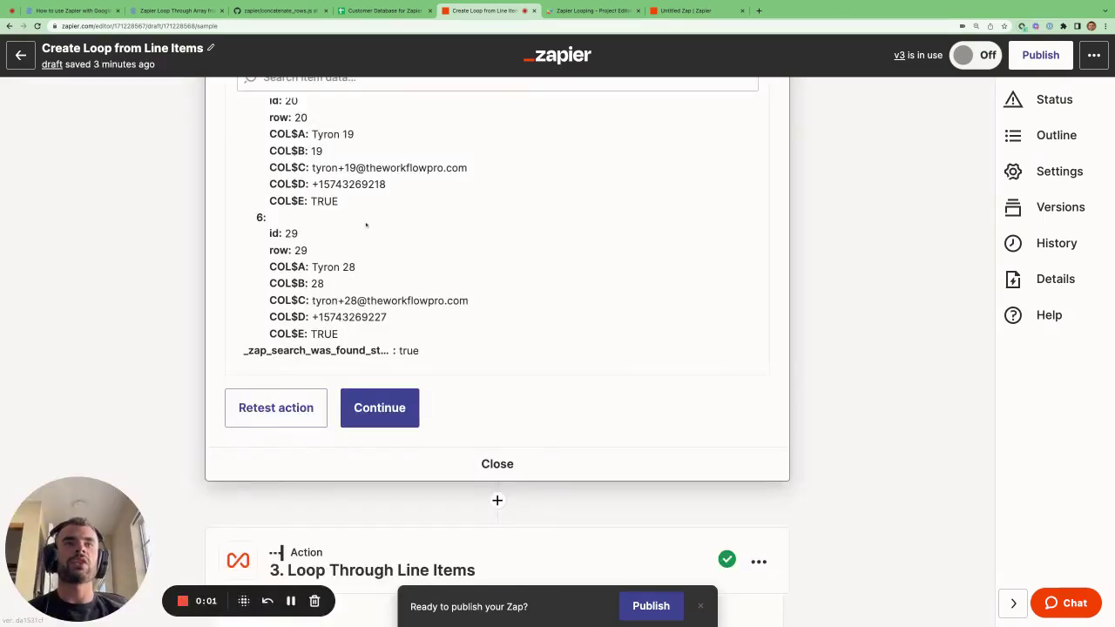
# Open the Loop Through Line Items step and review its Values to Loop mappings and its event.
pyautogui.scroll(-5, 352, 334)
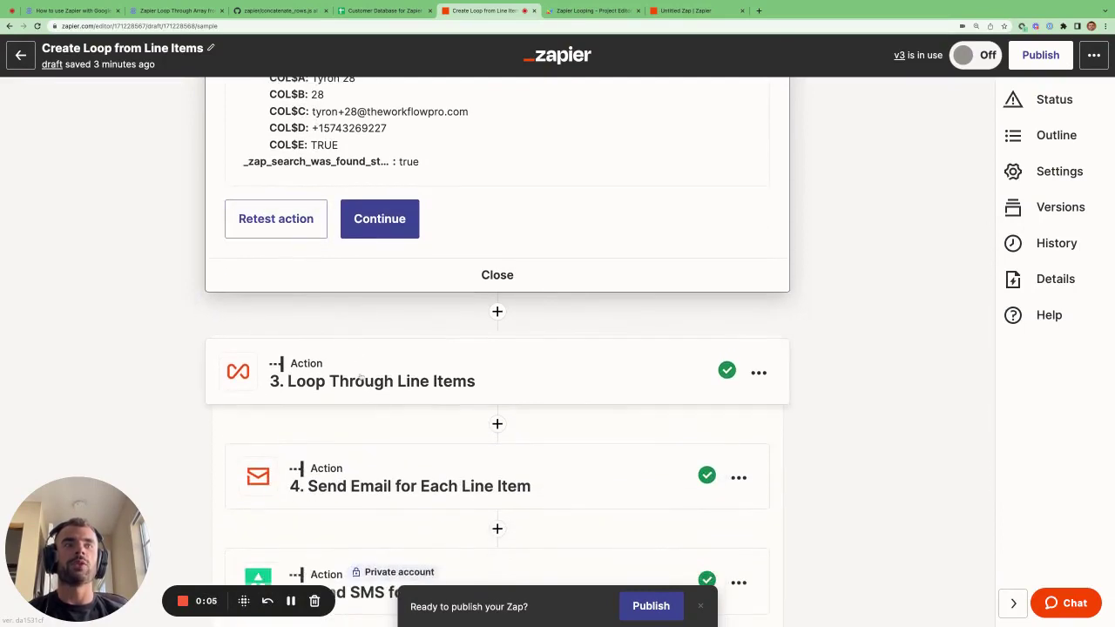
pyautogui.click(396, 385)
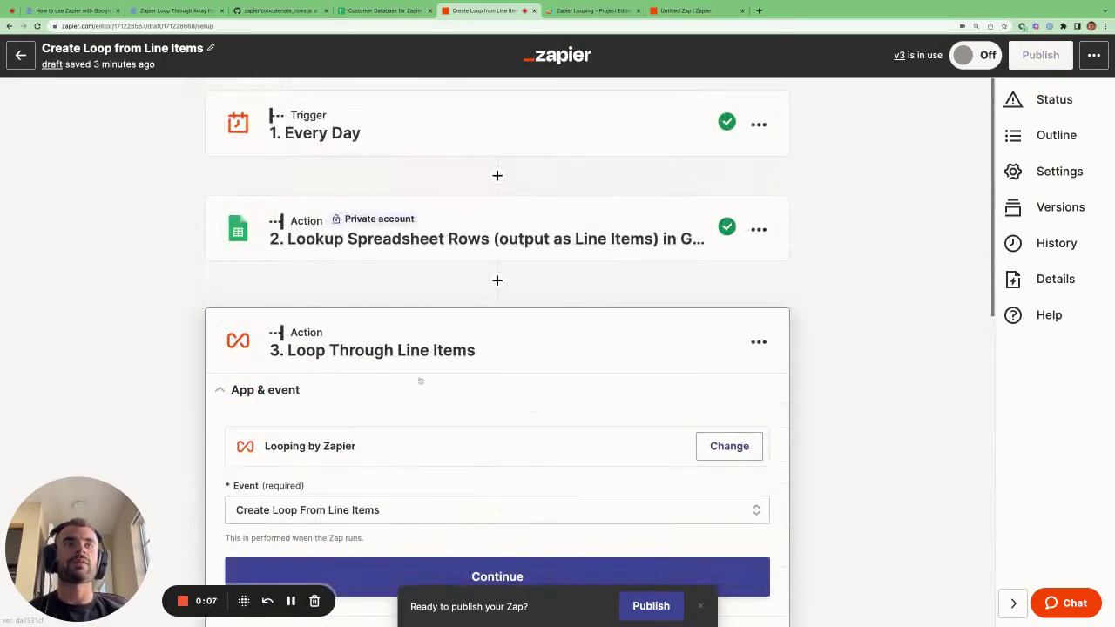
pyautogui.click(339, 446)
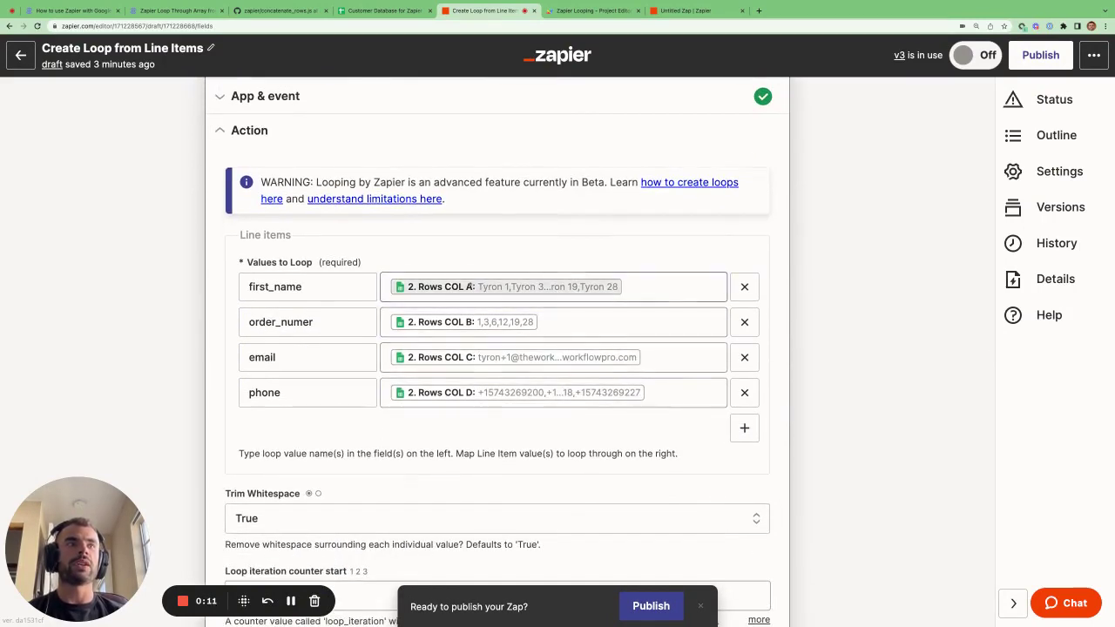
pyautogui.scroll(5, 485, 294)
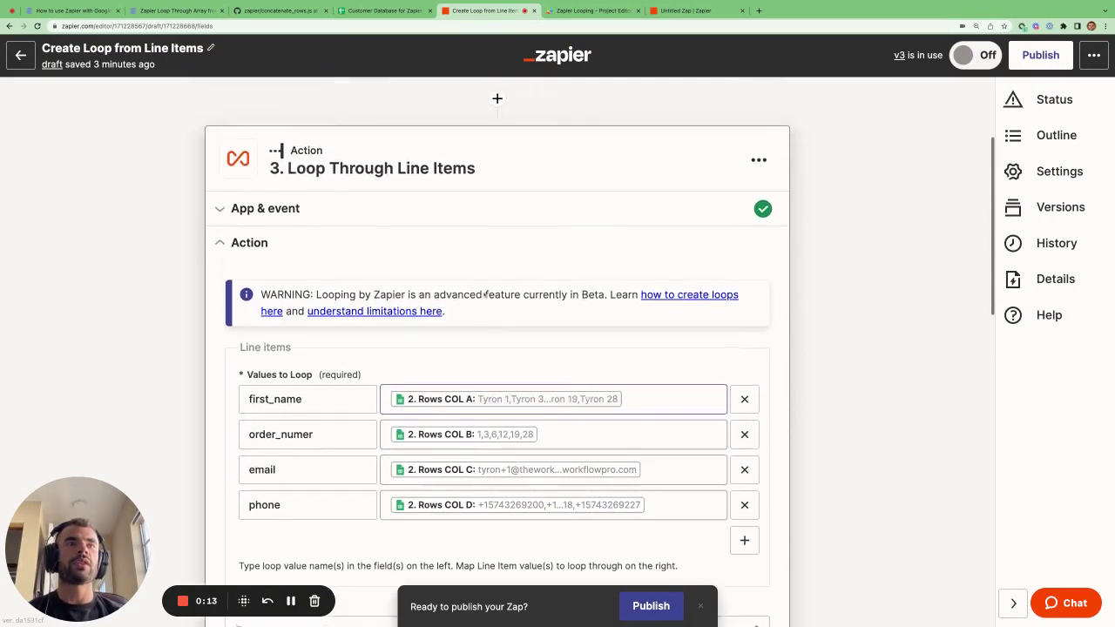
pyautogui.scroll(-1, 484, 295)
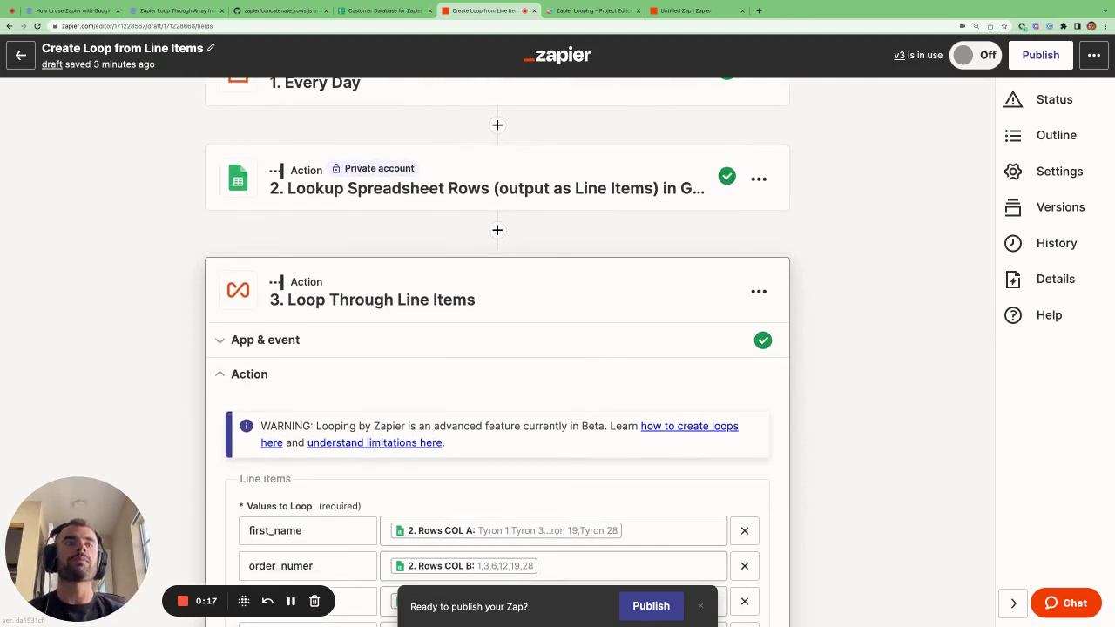
pyautogui.scroll(-2, 361, 253)
pyautogui.click(353, 250)
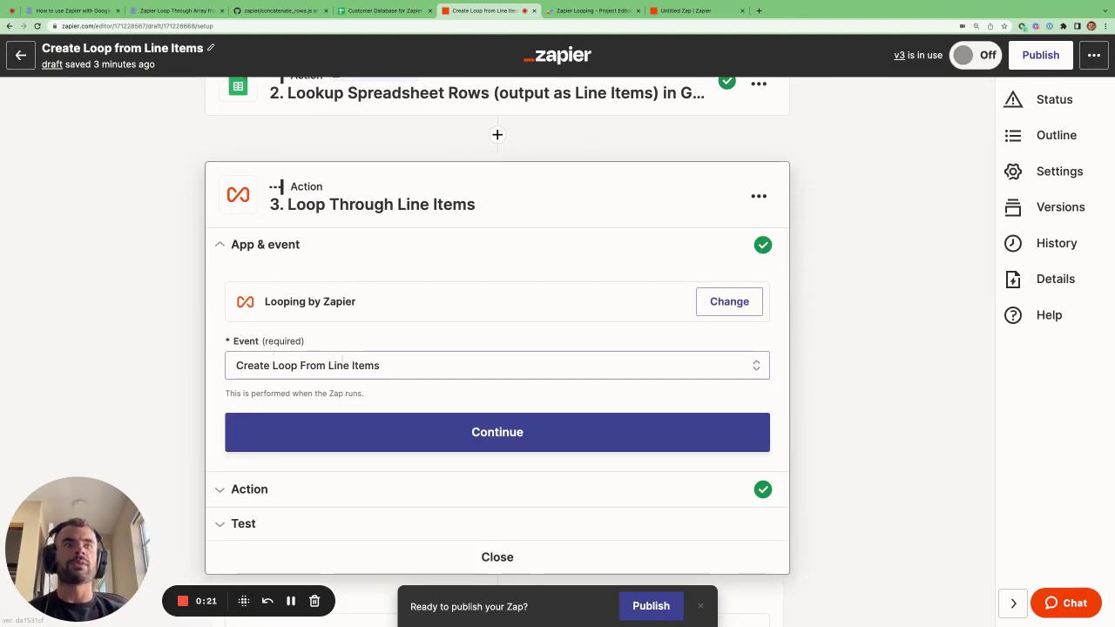
# In the Google Sheets guide, go to Lookup Spreadsheet Rows and open the linked Zapier Loop Through Line Items Example post.
pyautogui.hotkey('ctrl', '1')
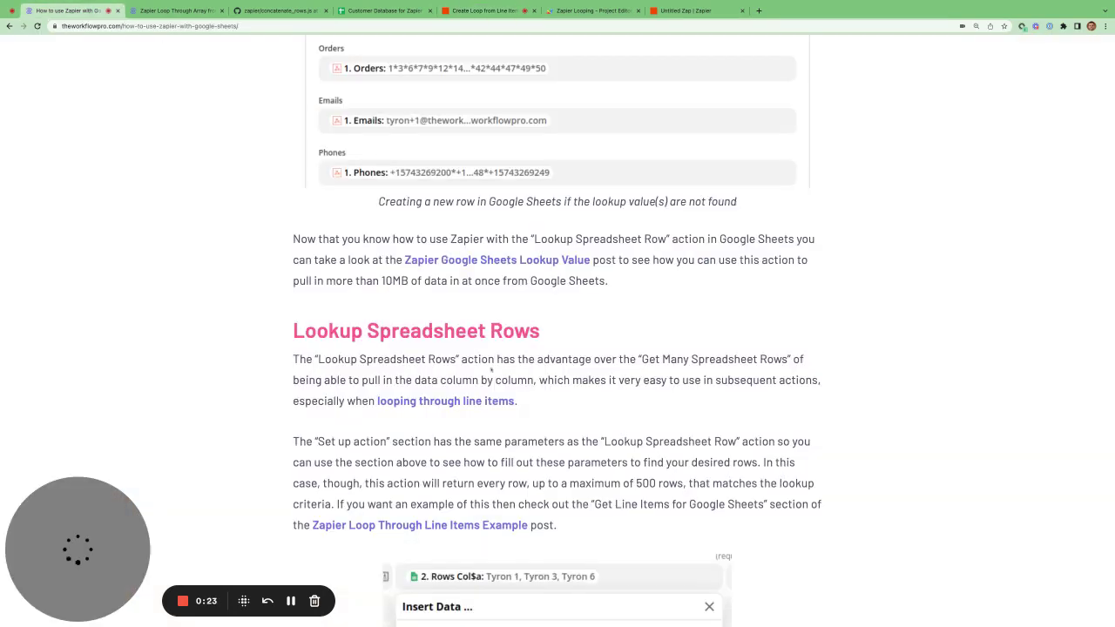
pyautogui.scroll(-5, 486, 351)
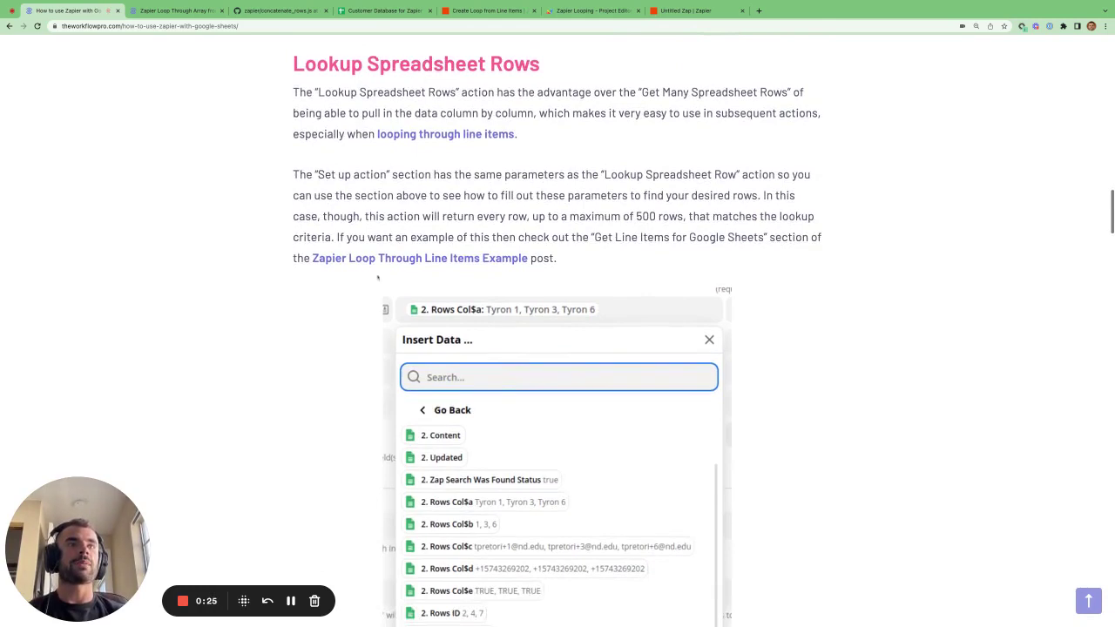
pyautogui.click(417, 259)
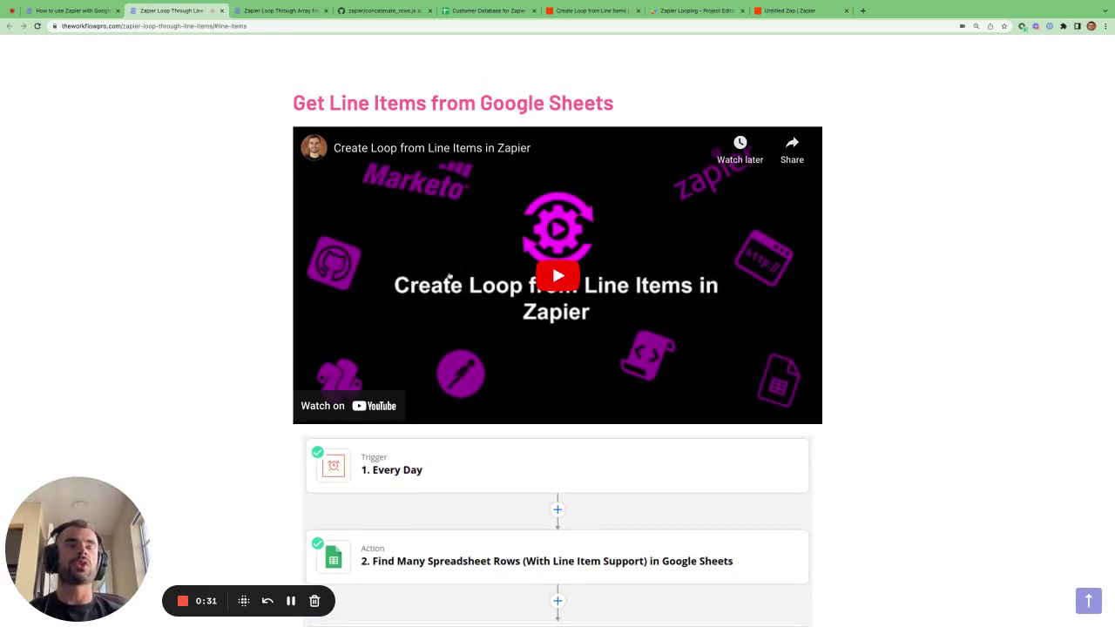
# Check the guide's Get Many Spreadsheet Rows section, then open that step's action settings in the Zap.
pyautogui.click(592, 10)
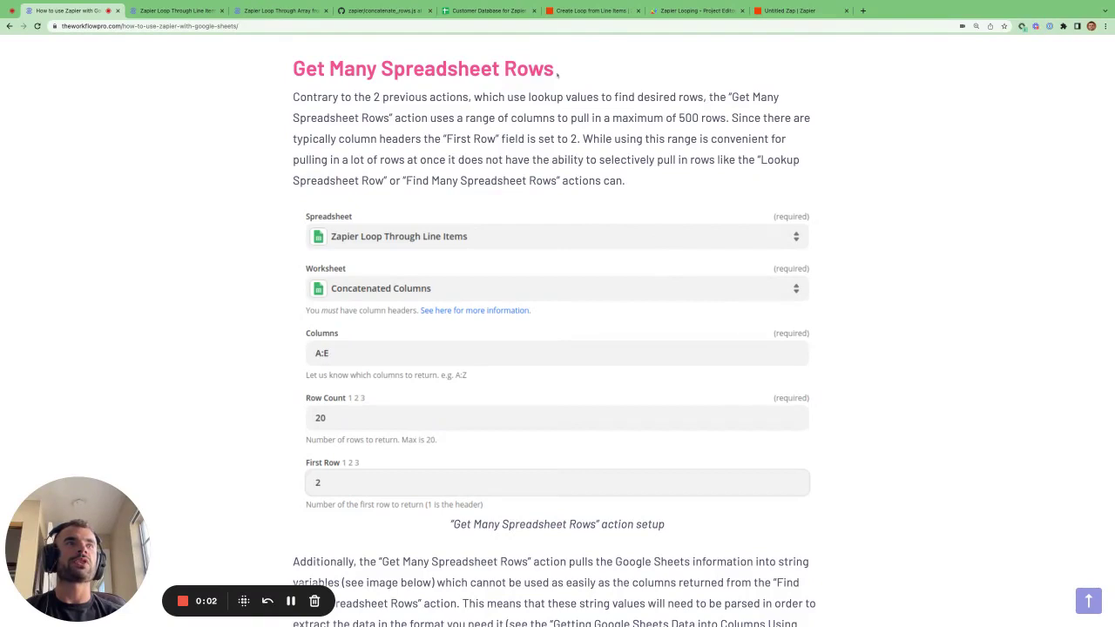
pyautogui.click(614, 12)
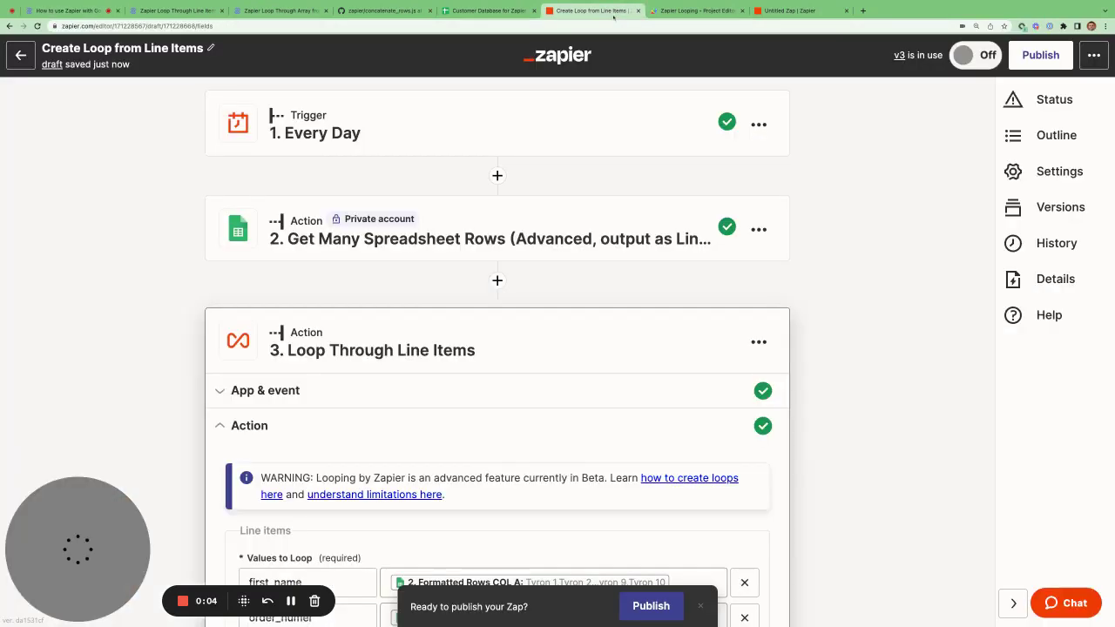
pyautogui.click(566, 213)
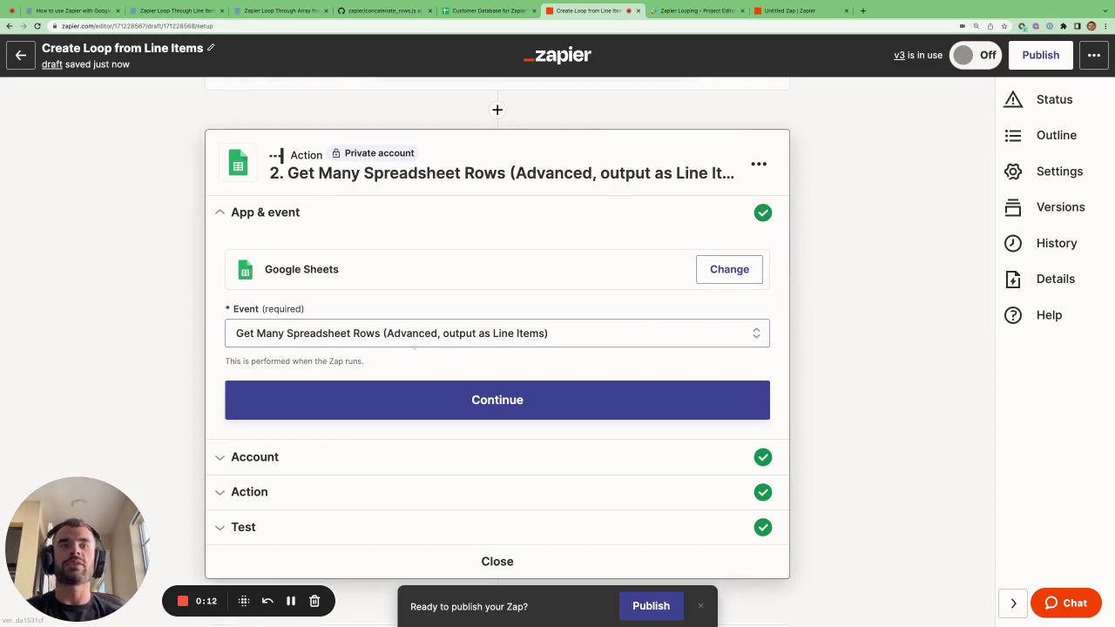
pyautogui.click(331, 490)
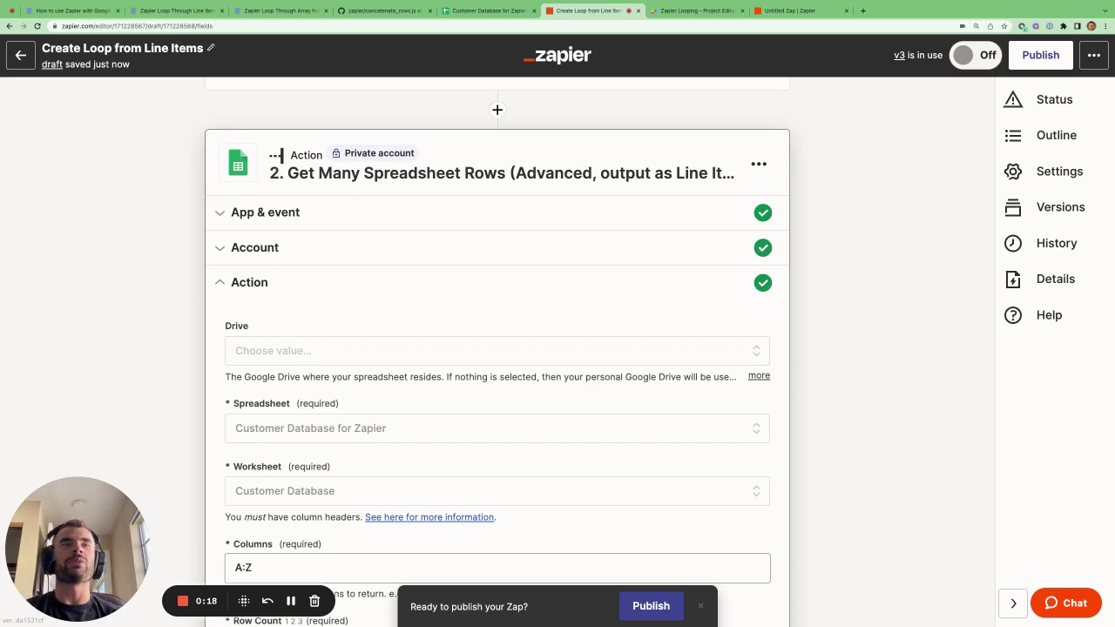
pyautogui.scroll(-3, 474, 261)
# Check the Phone Number column in the customer spreadsheet and set the Zap action's Columns range to A:D.
pyautogui.click(257, 301)
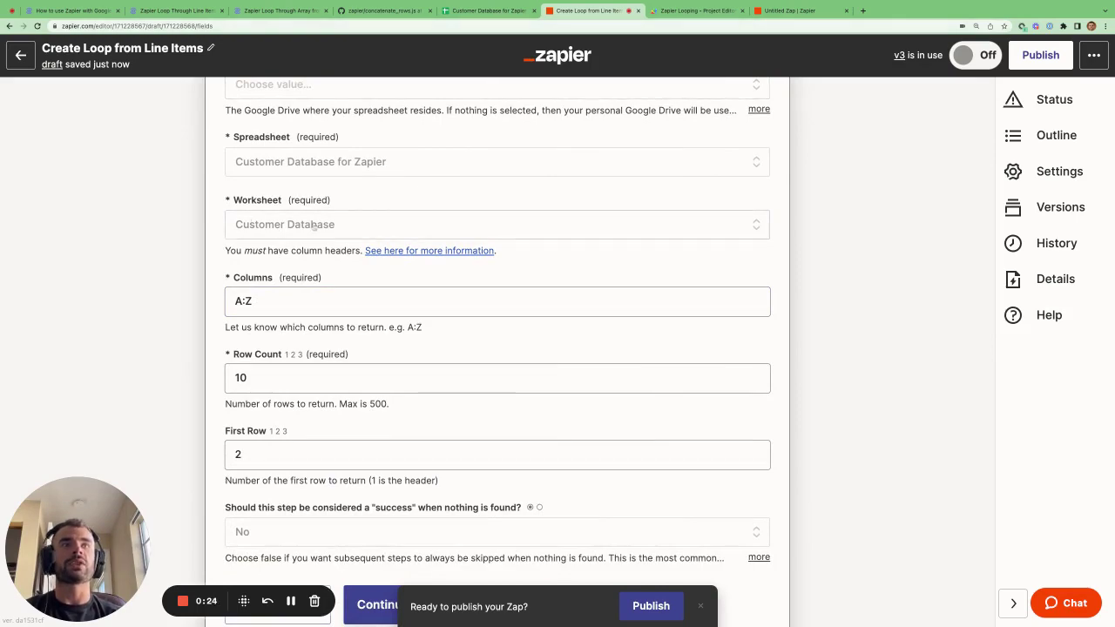
pyautogui.click(493, 10)
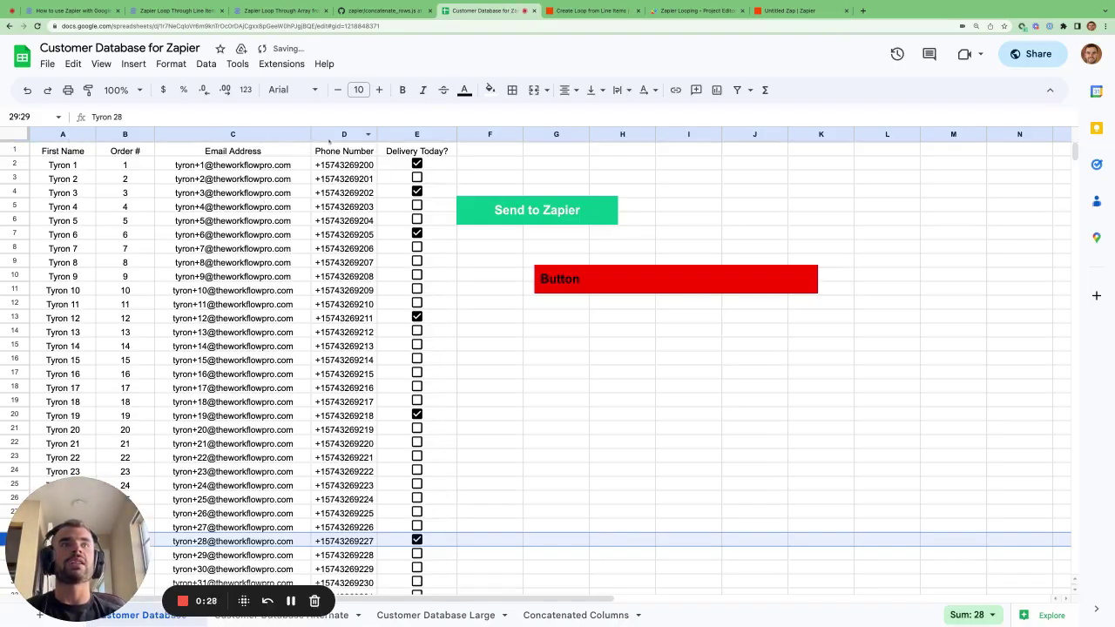
pyautogui.click(338, 135)
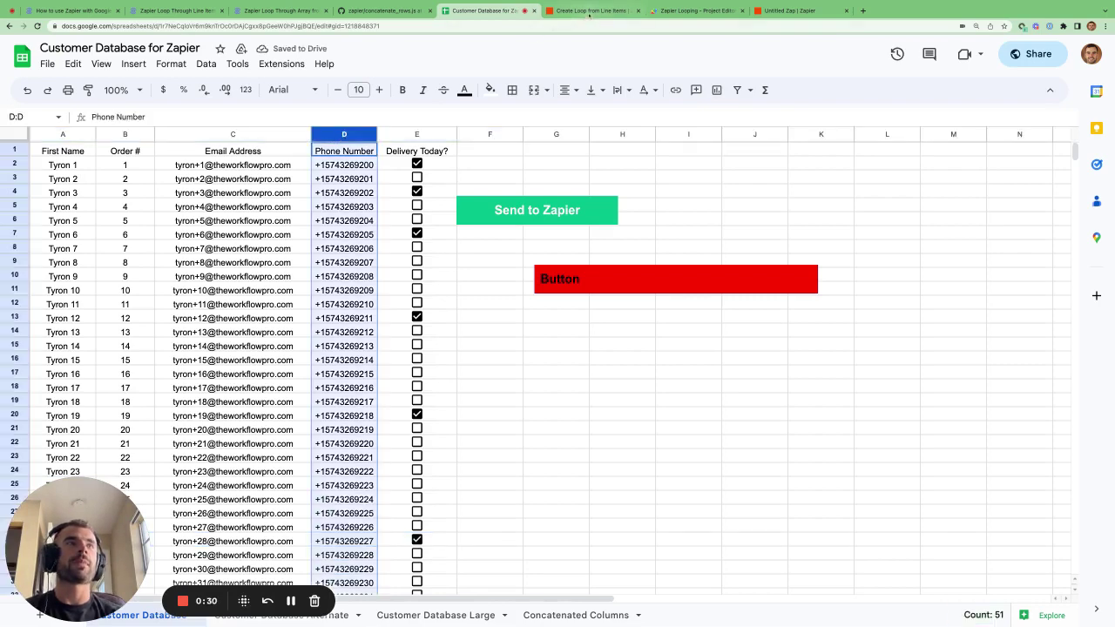
pyautogui.click(589, 11)
pyautogui.click(283, 303)
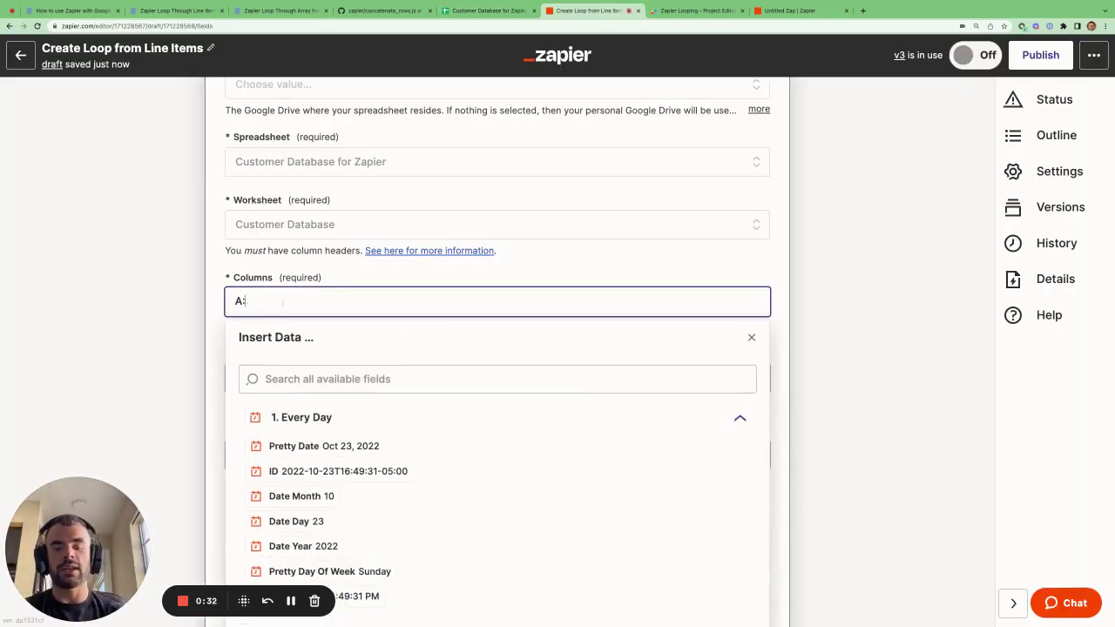
pyautogui.write('A:D')
pyautogui.press('Tab')
# Review the row count and first row, save the Get Many Spreadsheet Rows settings and test the action.
pyautogui.scroll(-2, 174, 281)
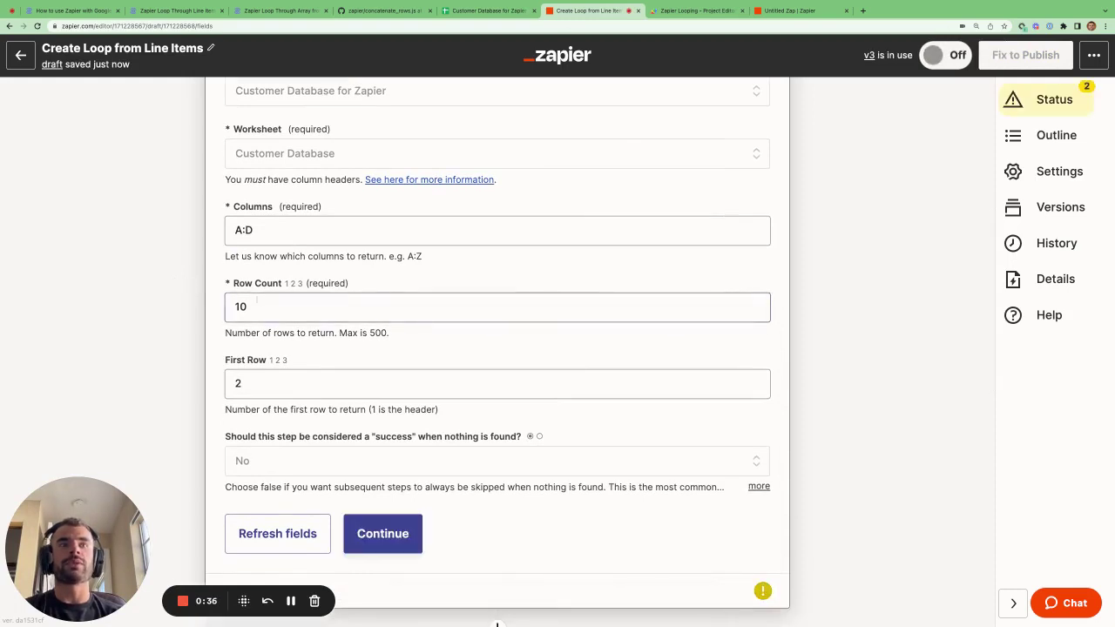
pyautogui.click(269, 385)
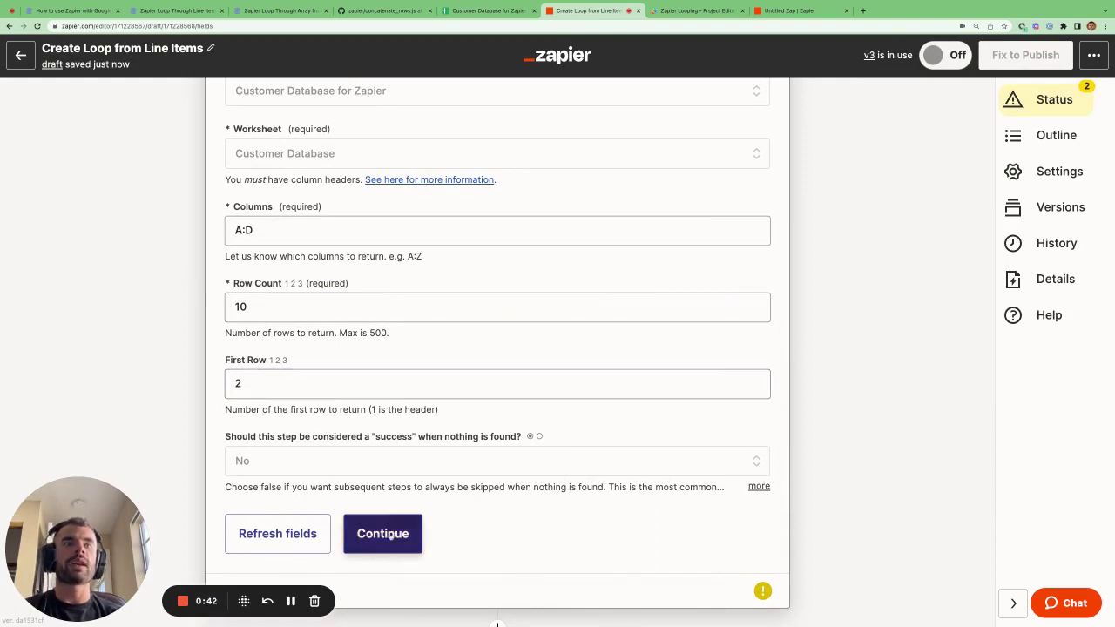
pyautogui.click(394, 535)
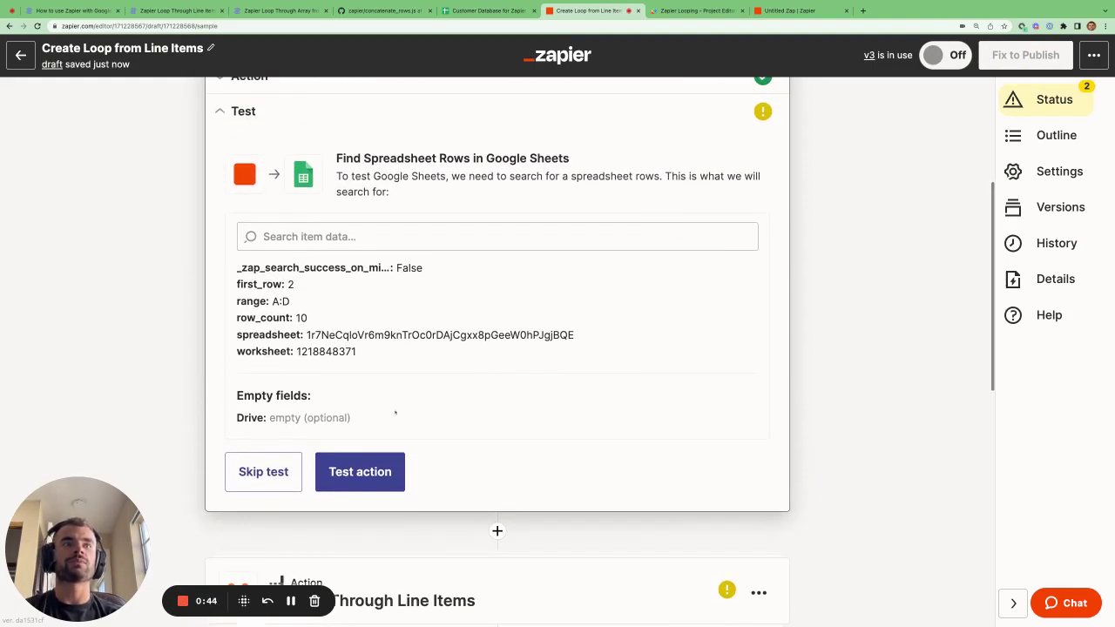
pyautogui.click(372, 472)
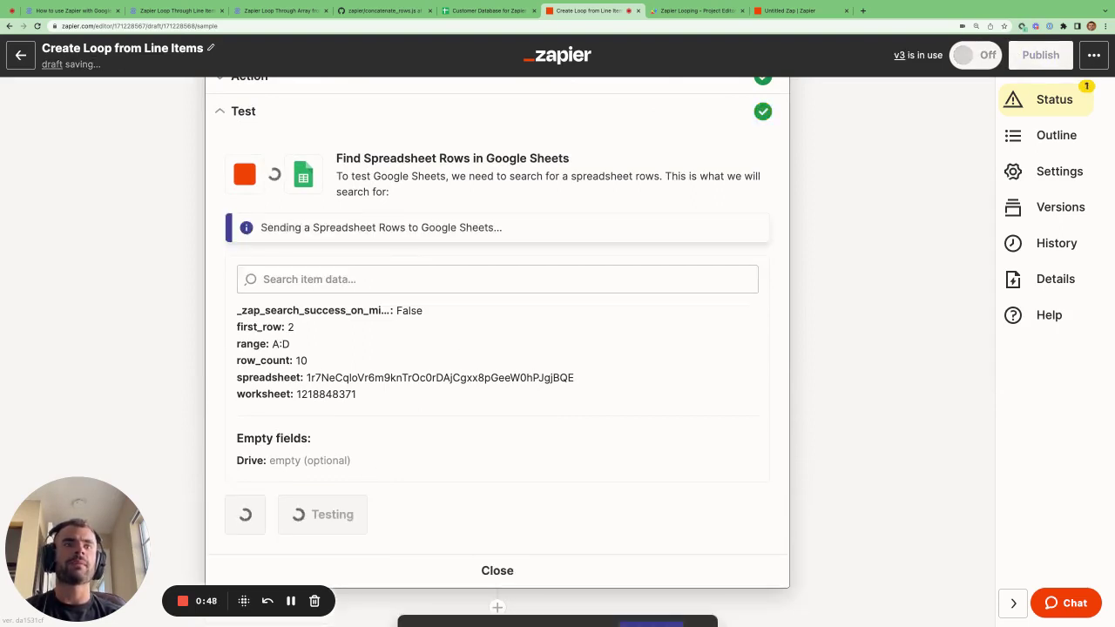
# Examine the raw and formatted rows in the test result and the Zap steps that follow.
pyautogui.scroll(-2, 396, 392)
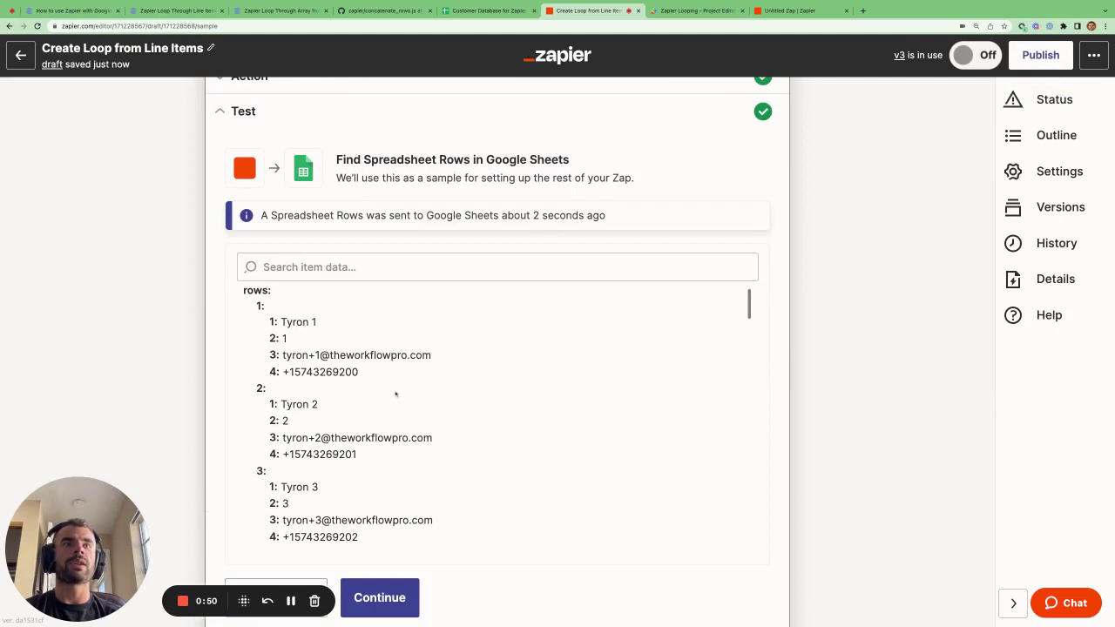
pyautogui.scroll(-10, 396, 394)
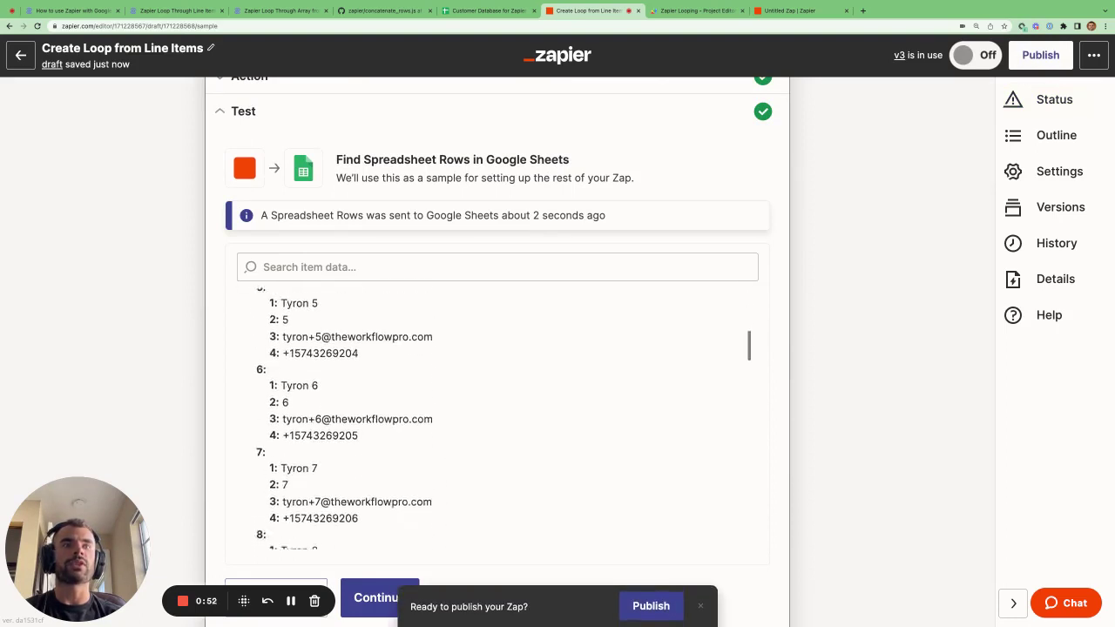
pyautogui.scroll(-8, 766, 471)
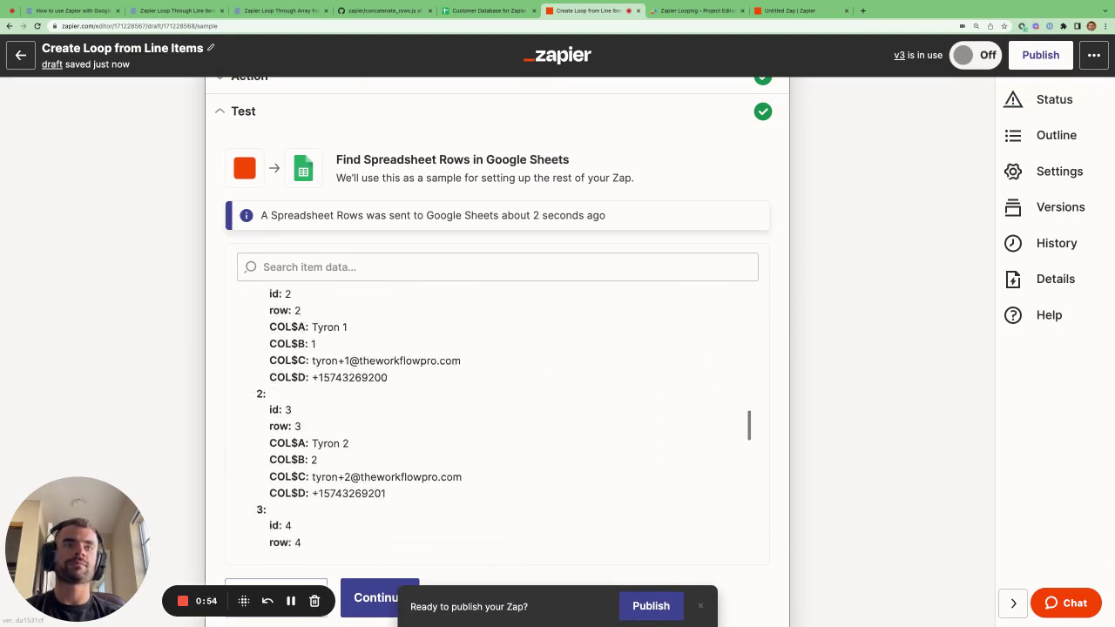
pyautogui.scroll(-5, 765, 472)
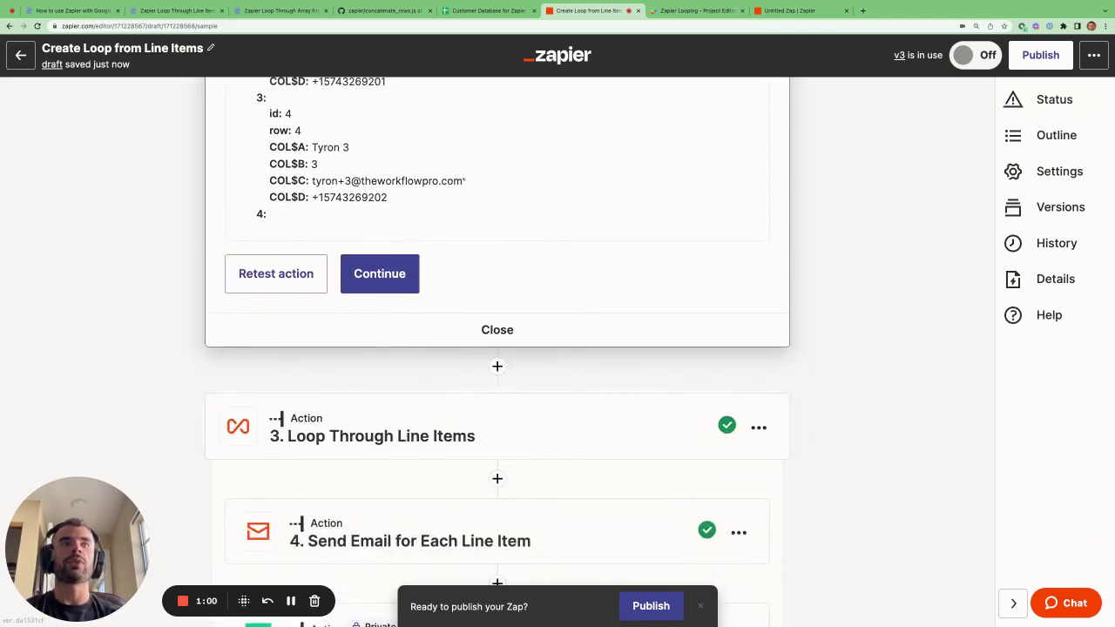
pyautogui.scroll(1, 464, 180)
pyautogui.scroll(-2, 331, 440)
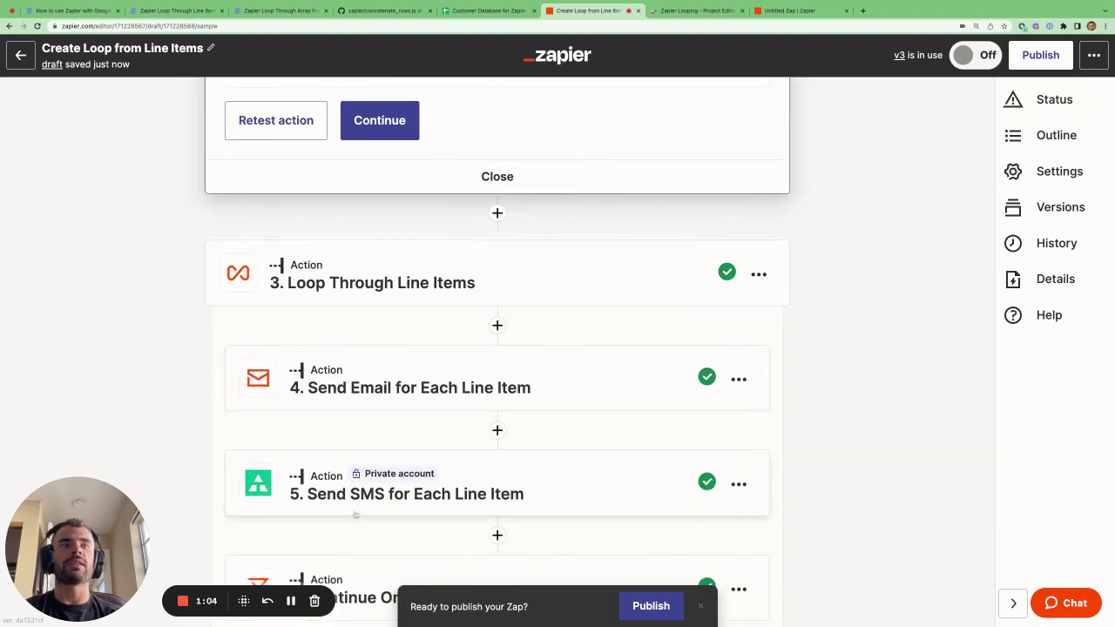
pyautogui.scroll(3, 384, 453)
pyautogui.scroll(-1, 420, 407)
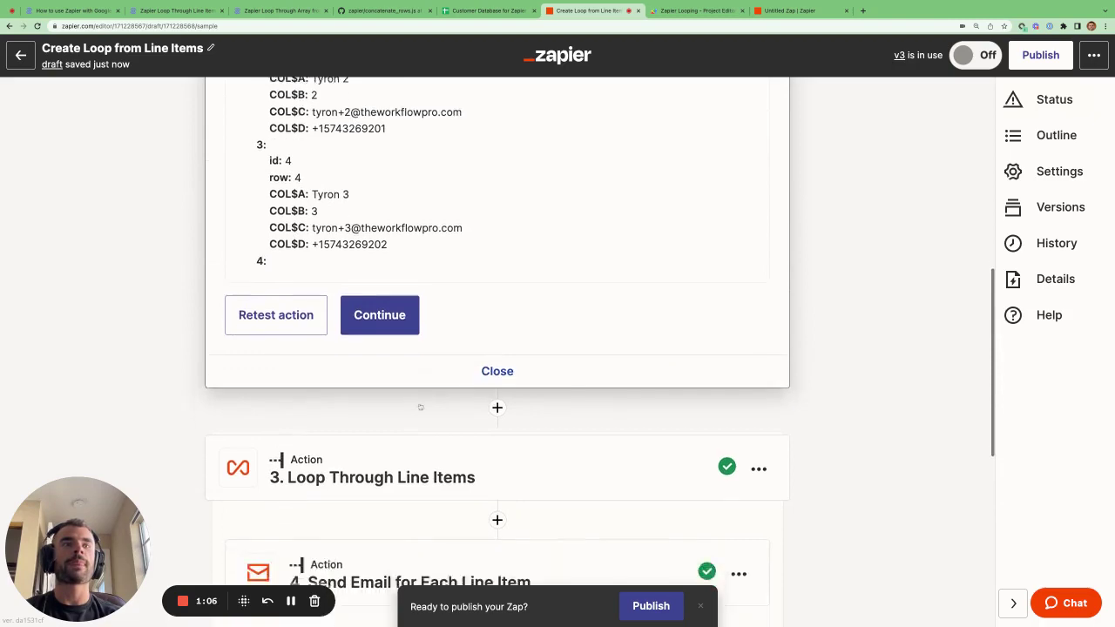
# Review the Loop Through Line Items step's Values to Loop mappings, consulting the Get Line Items from Google Sheets post on the way.
pyautogui.click(396, 443)
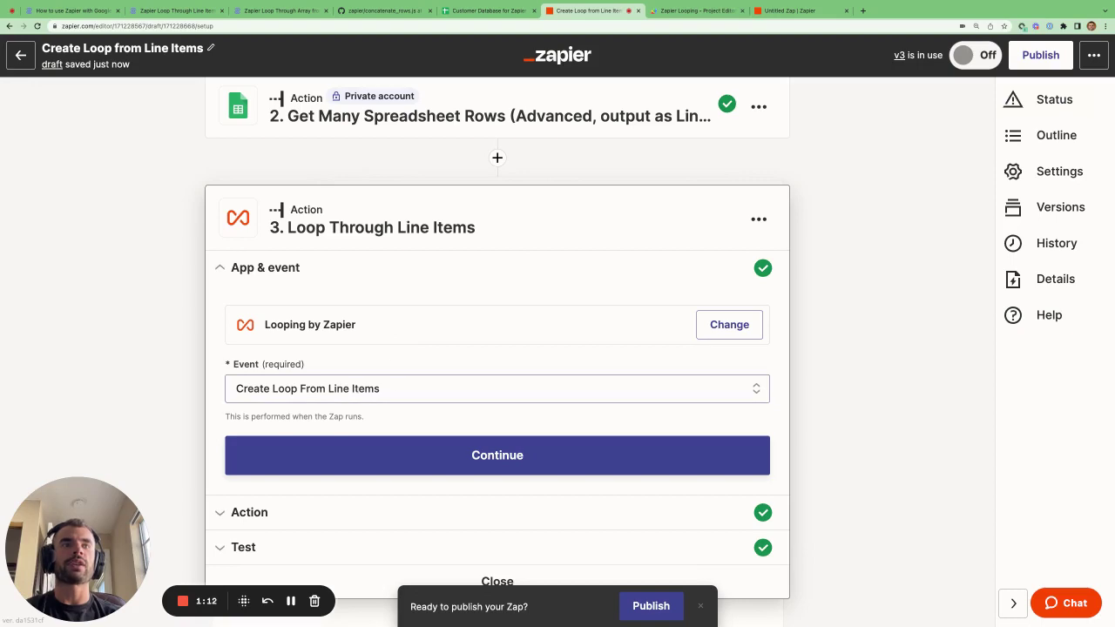
pyautogui.click(200, 16)
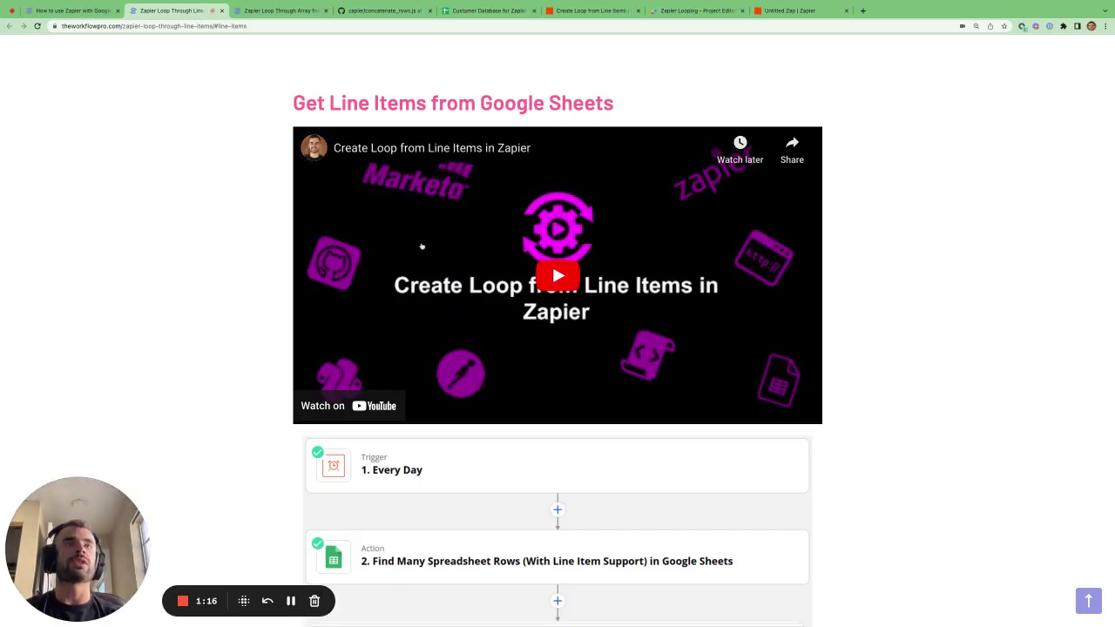
pyautogui.click(592, 10)
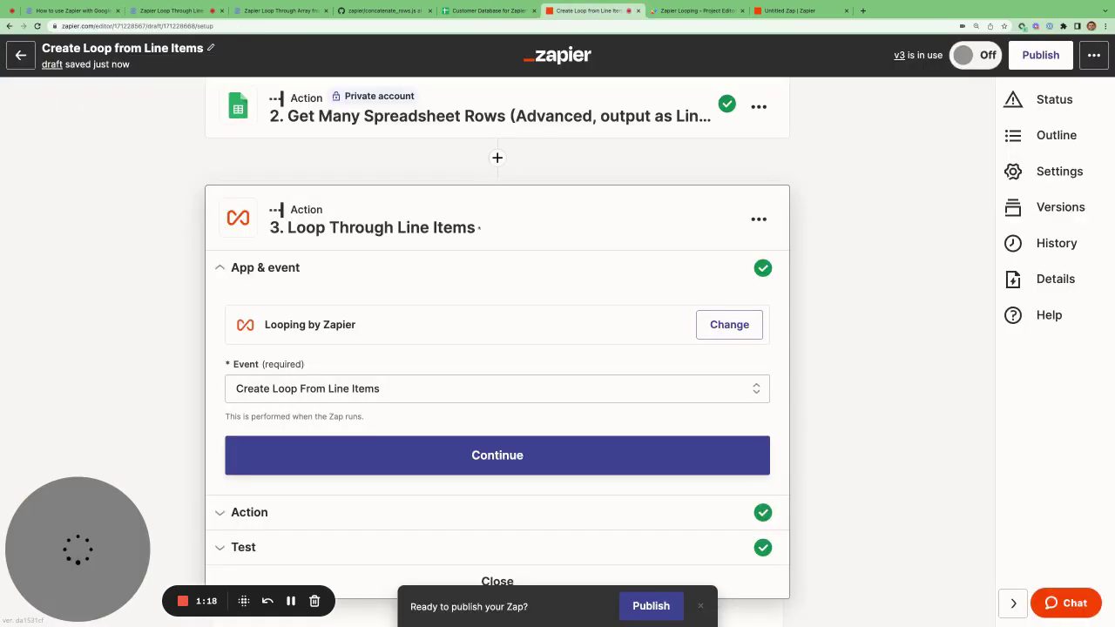
pyautogui.scroll(-3, 416, 346)
pyautogui.click(417, 371)
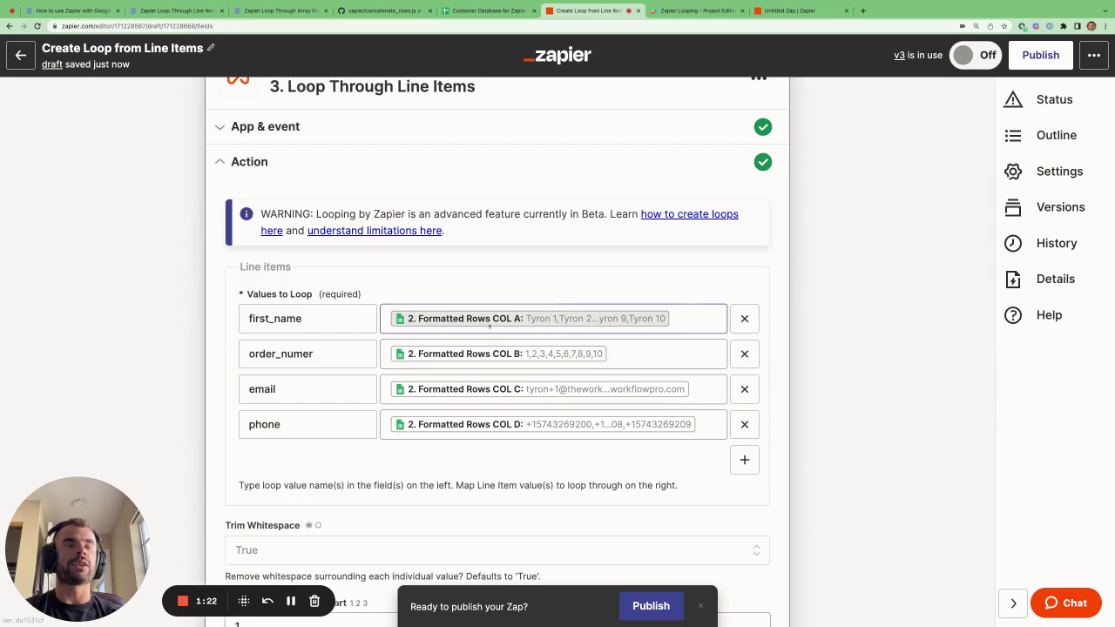
pyautogui.scroll(5, 576, 321)
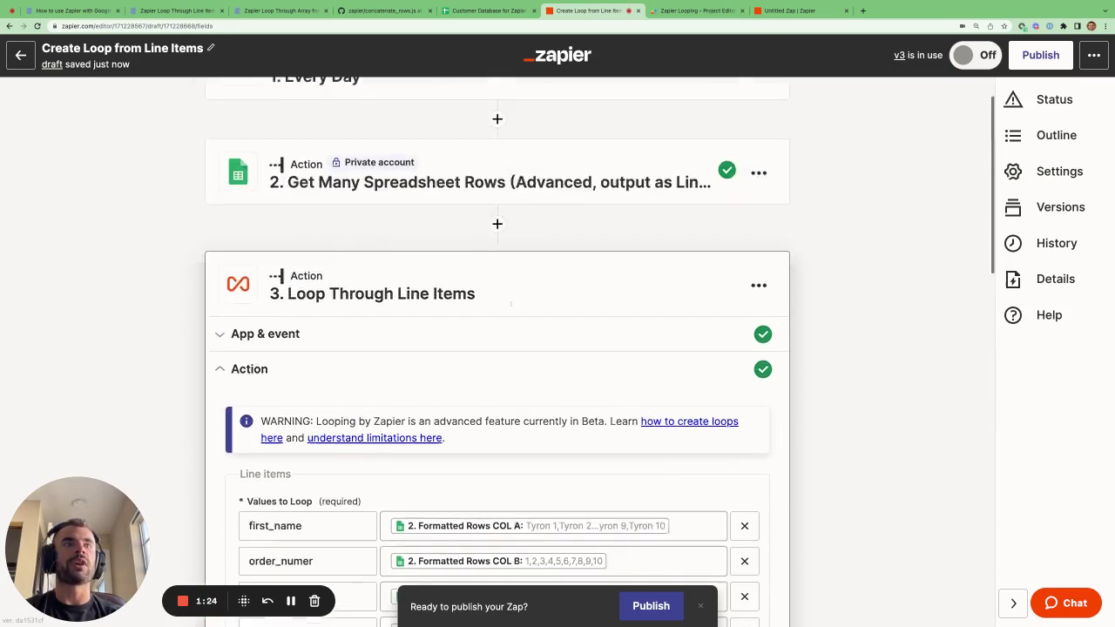
pyautogui.scroll(-5, 503, 245)
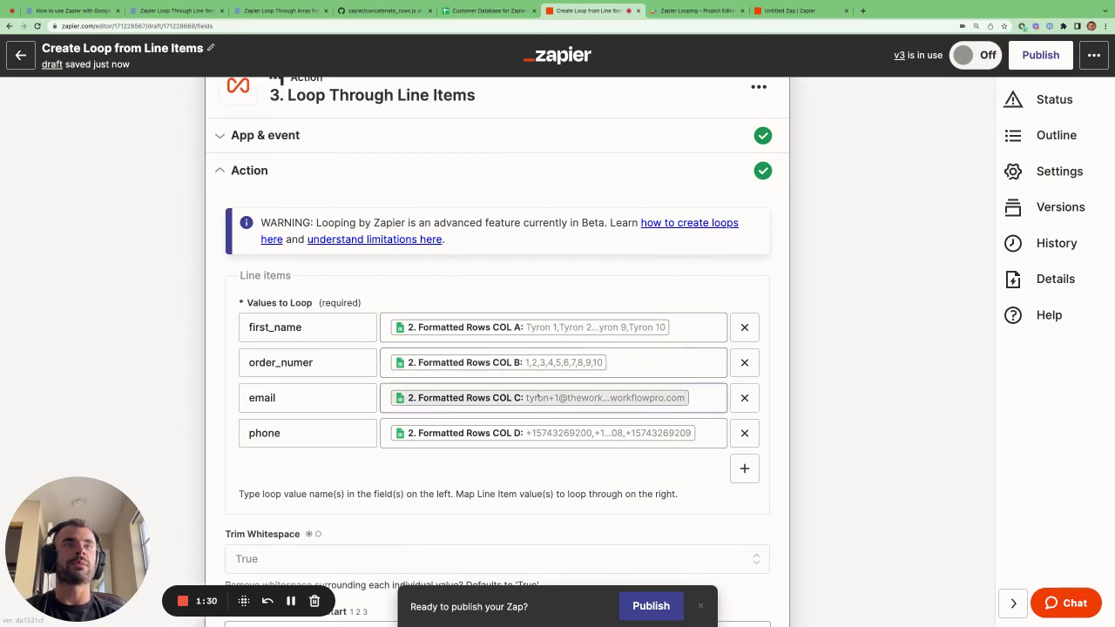
# Check the loop step's whitespace and iteration settings and inspect the first iteration's values in its test result.
pyautogui.scroll(-5, 532, 435)
pyautogui.scroll(-3, 528, 438)
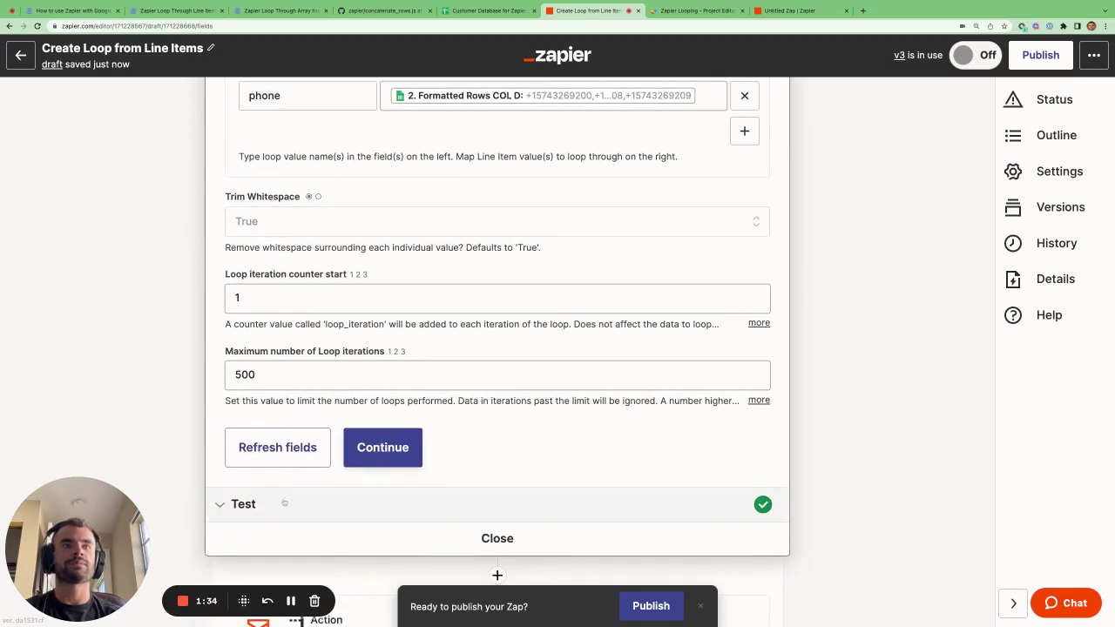
pyautogui.click(285, 504)
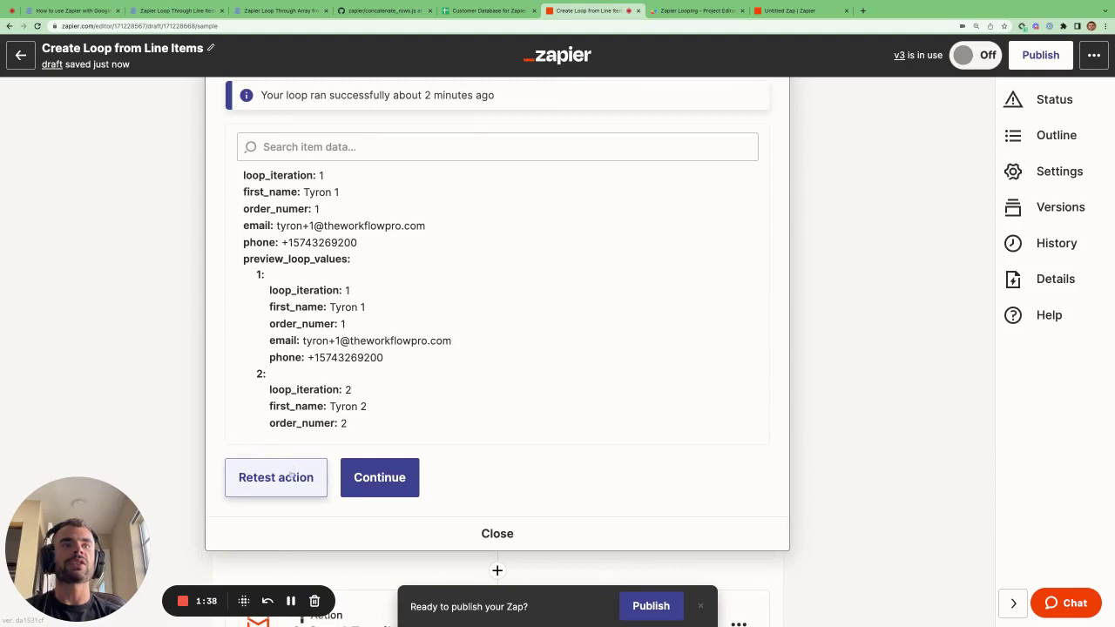
pyautogui.scroll(-2, 354, 262)
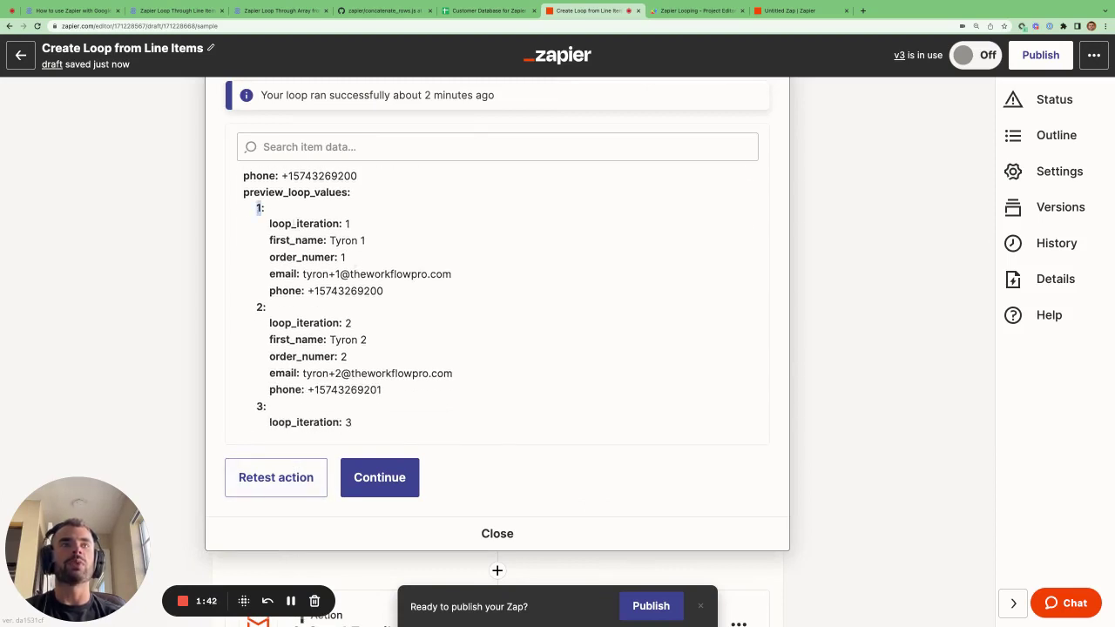
pyautogui.scroll(-2, 498, 301)
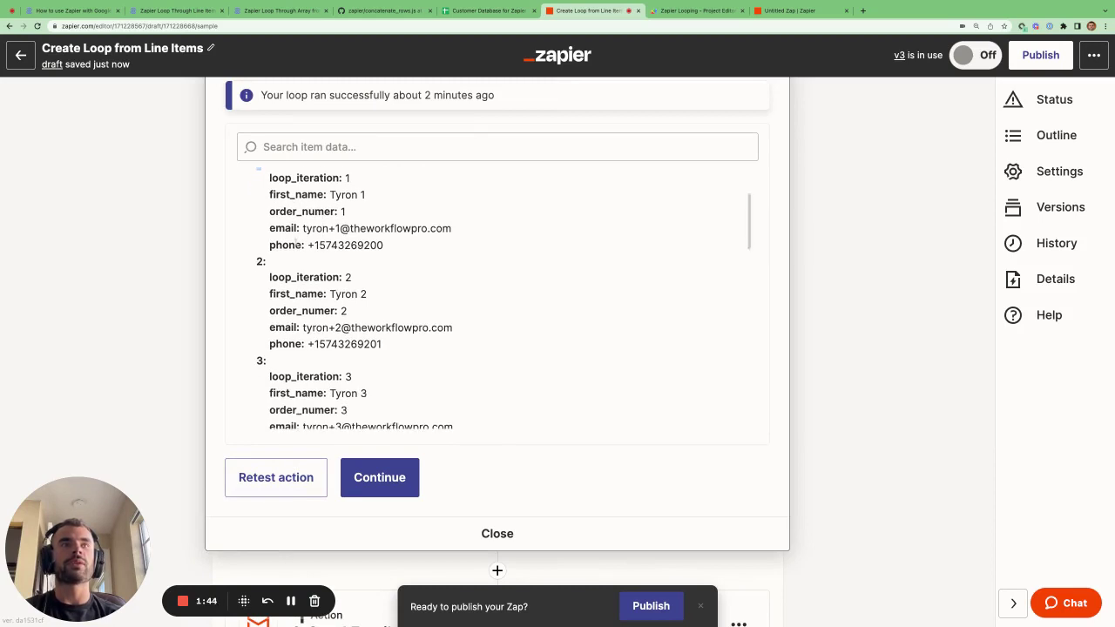
pyautogui.scroll(1, 504, 298)
pyautogui.moveTo(345, 197); pyautogui.dragTo(383, 264)
pyautogui.scroll(-3, 399, 286)
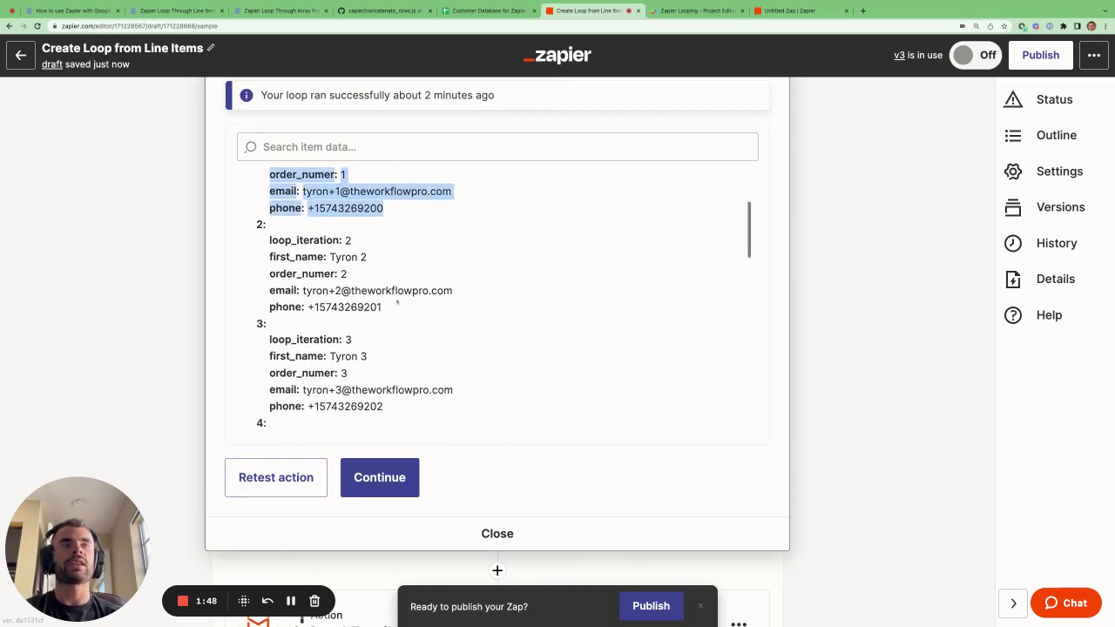
# Examine the values of the remaining iterations in the loop's test result, including the fifth iteration's email.
pyautogui.moveTo(268, 293); pyautogui.dragTo(385, 361)
pyautogui.scroll(-1, 409, 371)
pyautogui.scroll(-5, 408, 371)
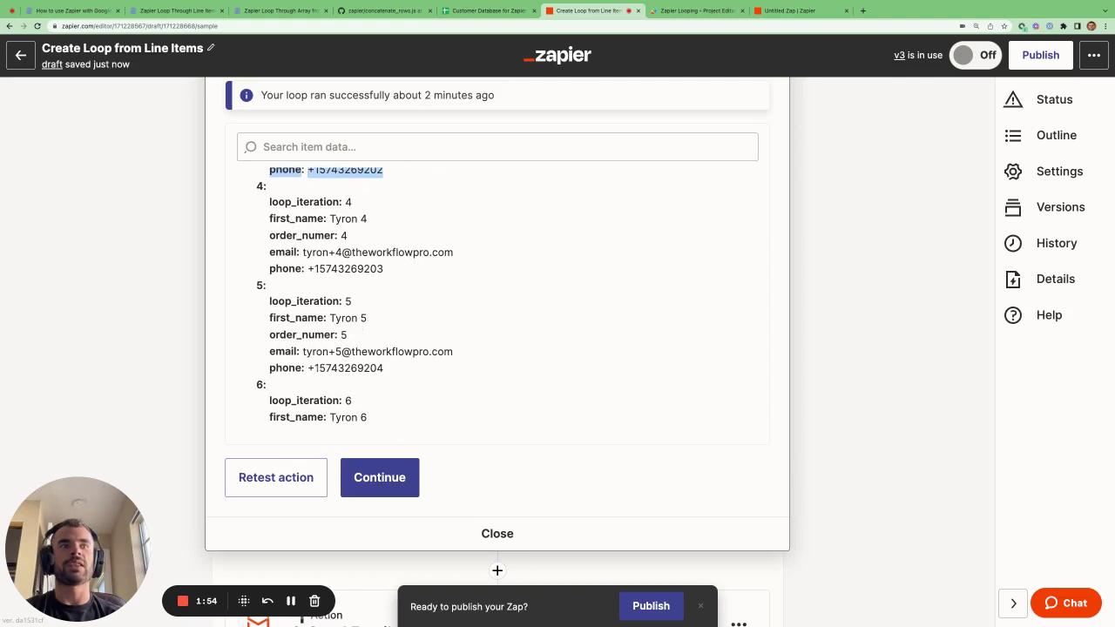
pyautogui.doubleClick(349, 367)
pyautogui.moveTo(461, 356); pyautogui.dragTo(303, 352)
pyautogui.scroll(-5, 580, 381)
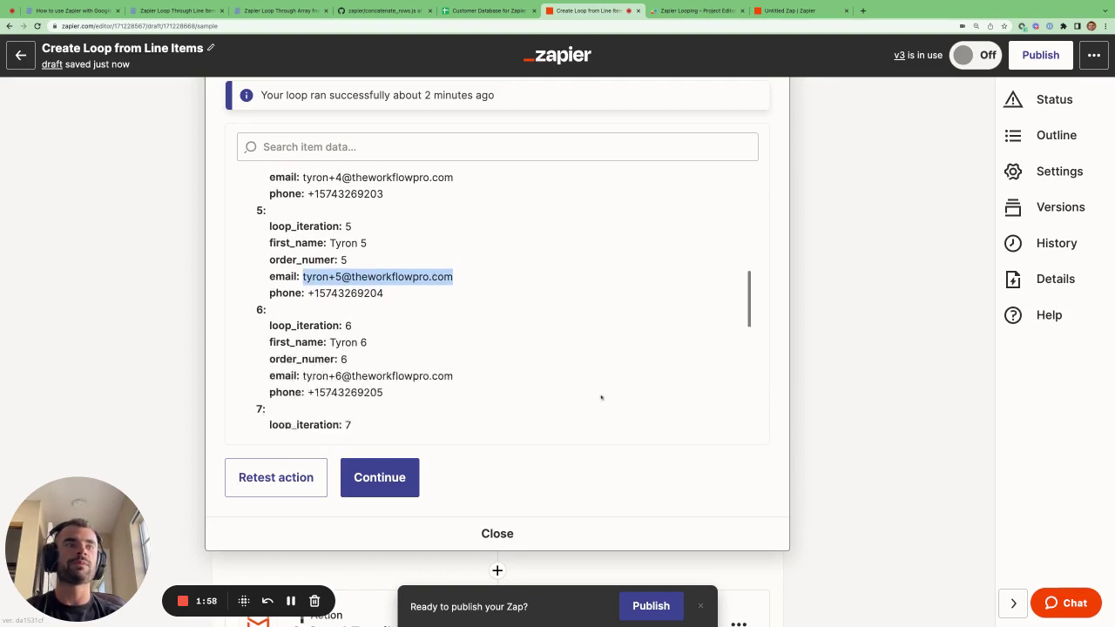
pyautogui.scroll(-3, 497, 474)
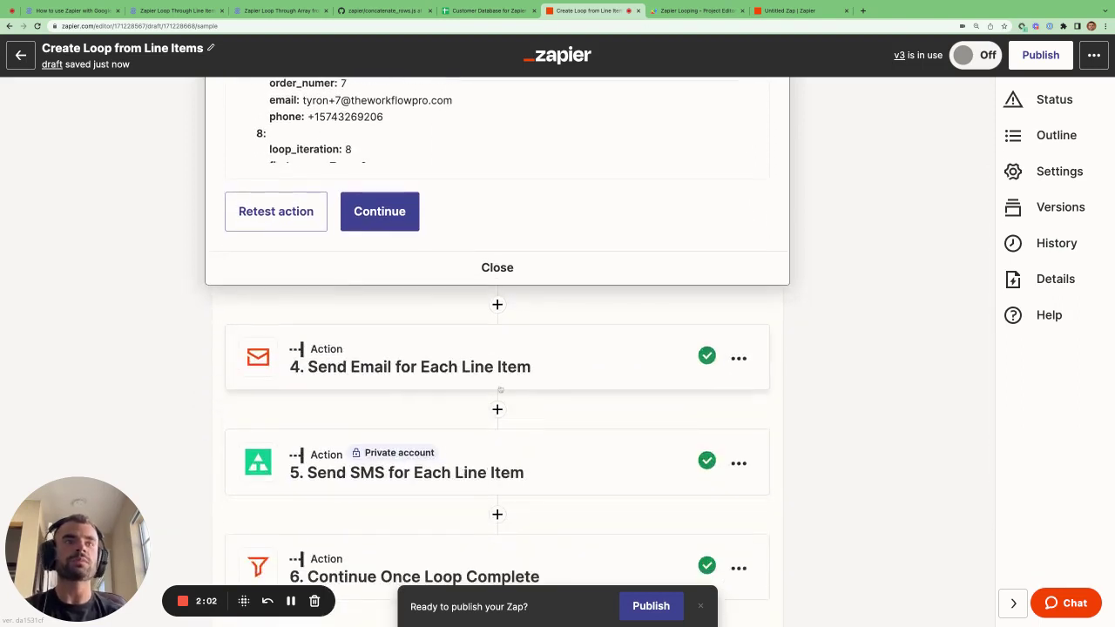
# Open the Get Many Spreadsheet Rows step and compare the row limits described for the Google Sheets search events.
pyautogui.scroll(8, 493, 273)
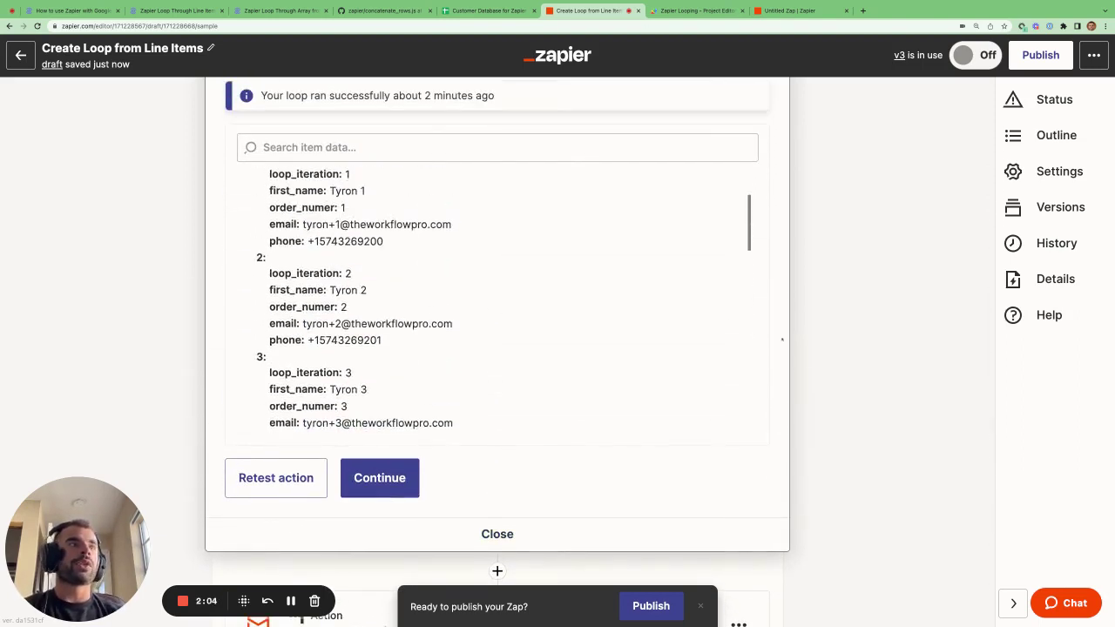
pyautogui.scroll(10, 865, 354)
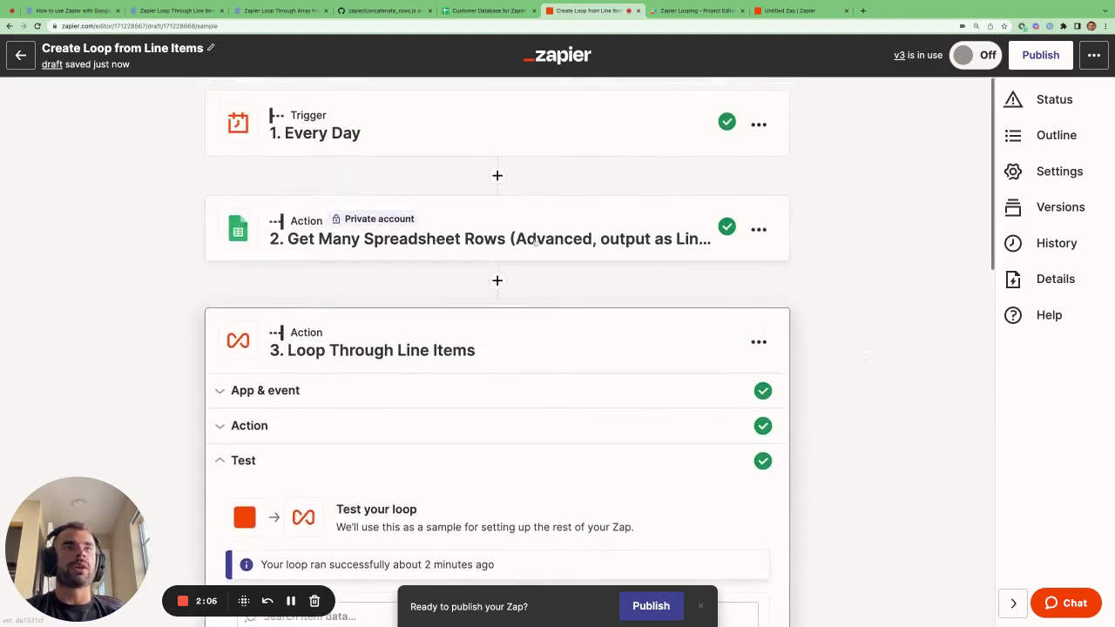
pyautogui.scroll(-3, 366, 270)
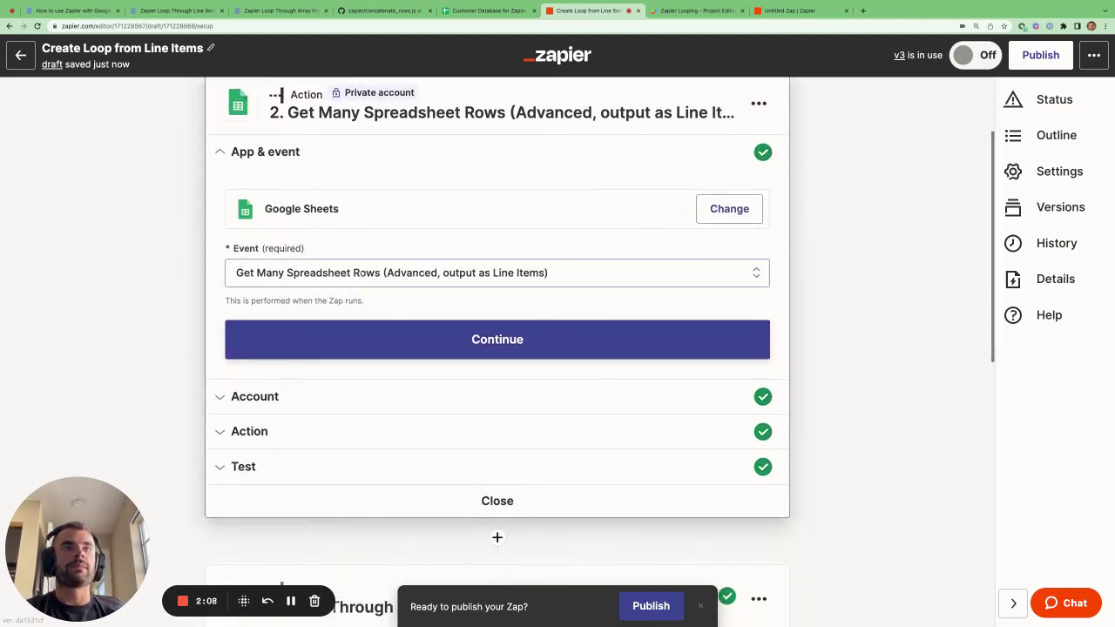
pyautogui.click(366, 269)
pyautogui.scroll(-6, 343, 318)
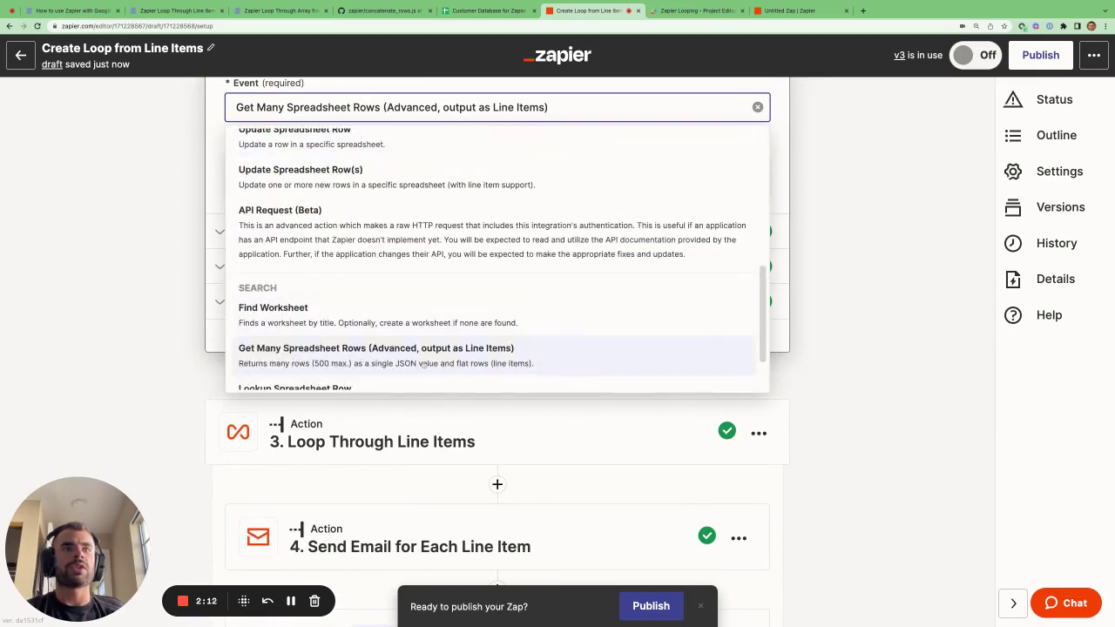
pyautogui.scroll(-3, 379, 360)
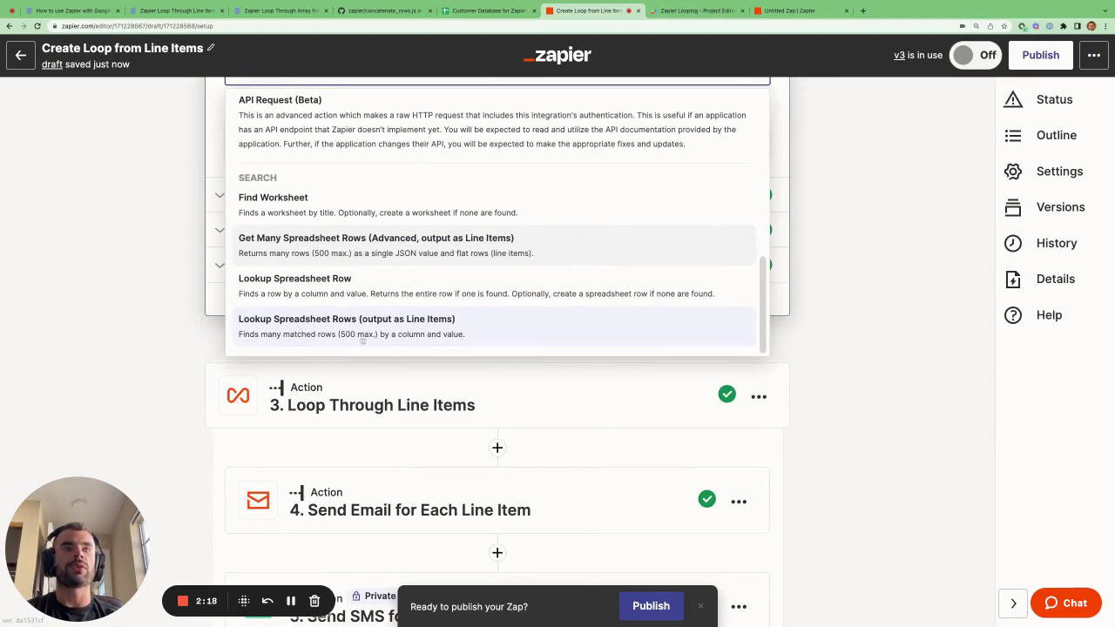
# Read the row and data-size import limits in the introduction of the How to use Zapier with Google Sheets post.
pyautogui.click(90, 16)
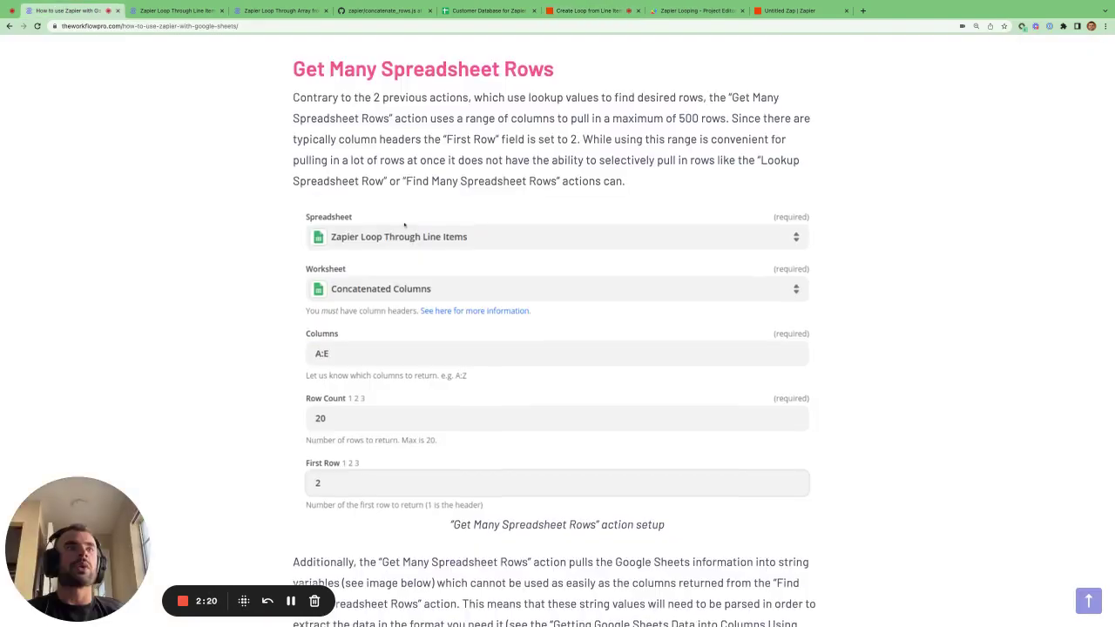
pyautogui.scroll(10, 405, 226)
pyautogui.scroll(15, 404, 226)
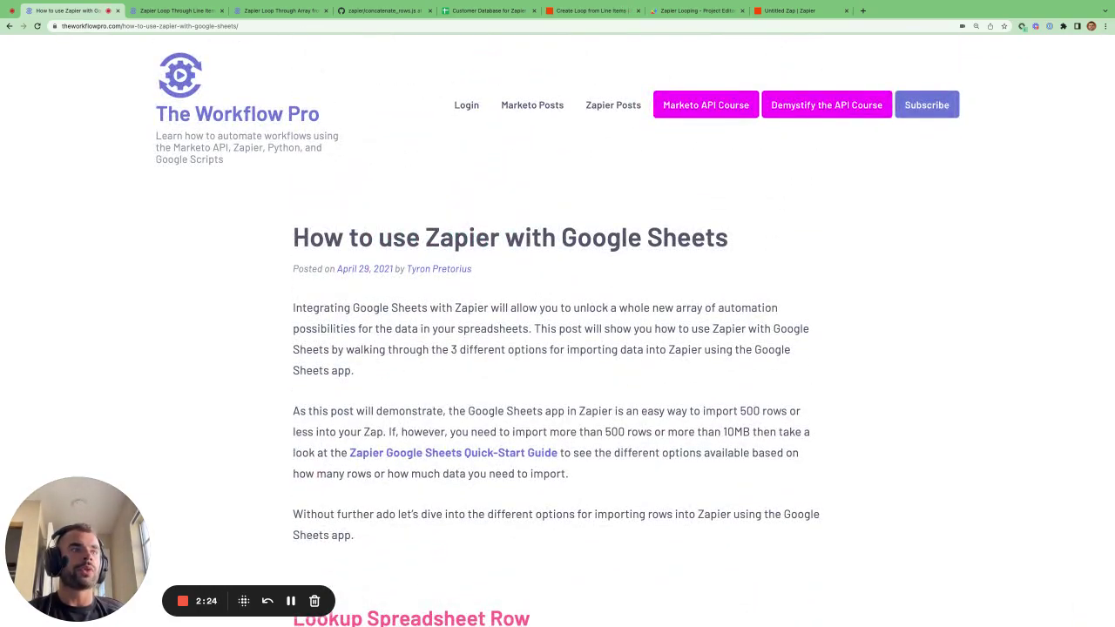
pyautogui.moveTo(722, 432); pyautogui.dragTo(747, 432)
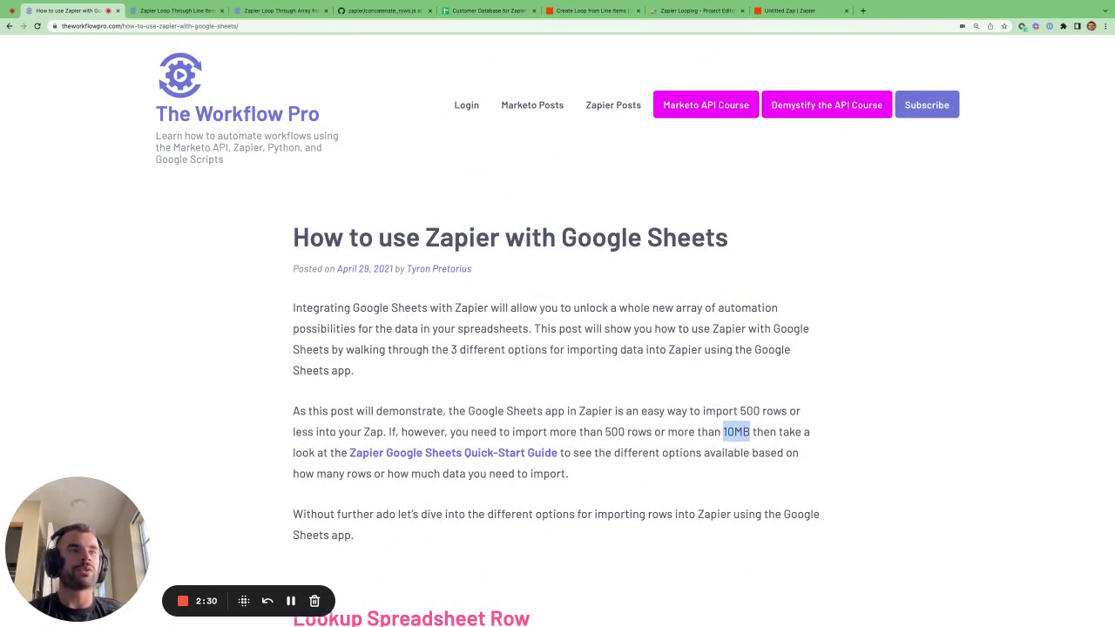
pyautogui.moveTo(606, 432); pyautogui.dragTo(650, 432)
pyautogui.moveTo(723, 433); pyautogui.dragTo(749, 432)
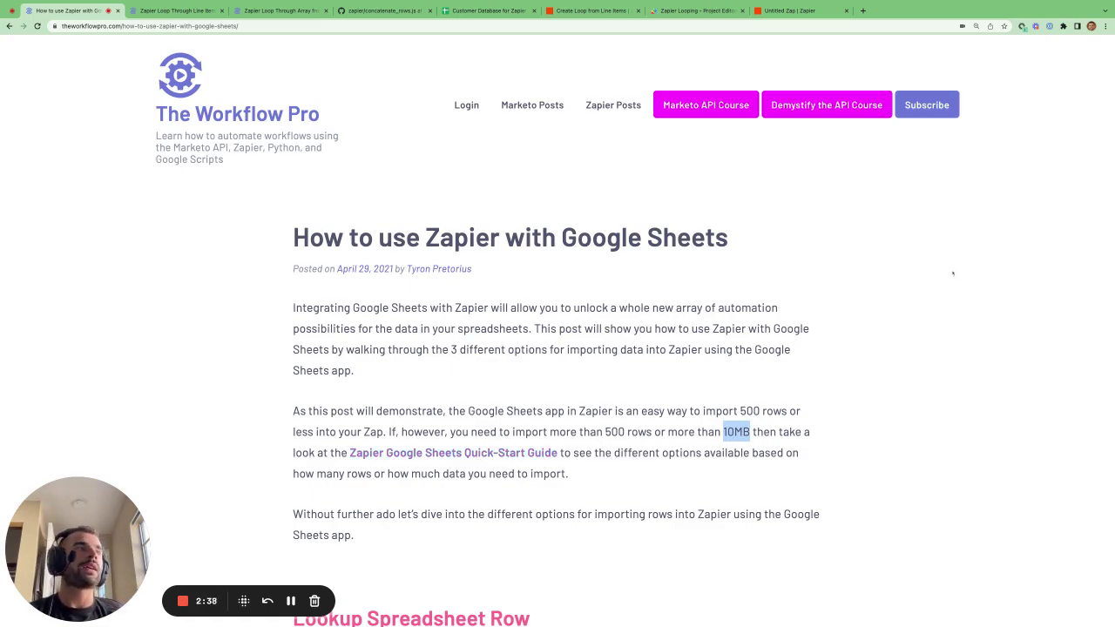
# Find the Zapier For Each Loop Quick-Start Guide link in the post's What's Next section.
pyautogui.scroll(-15, 953, 274)
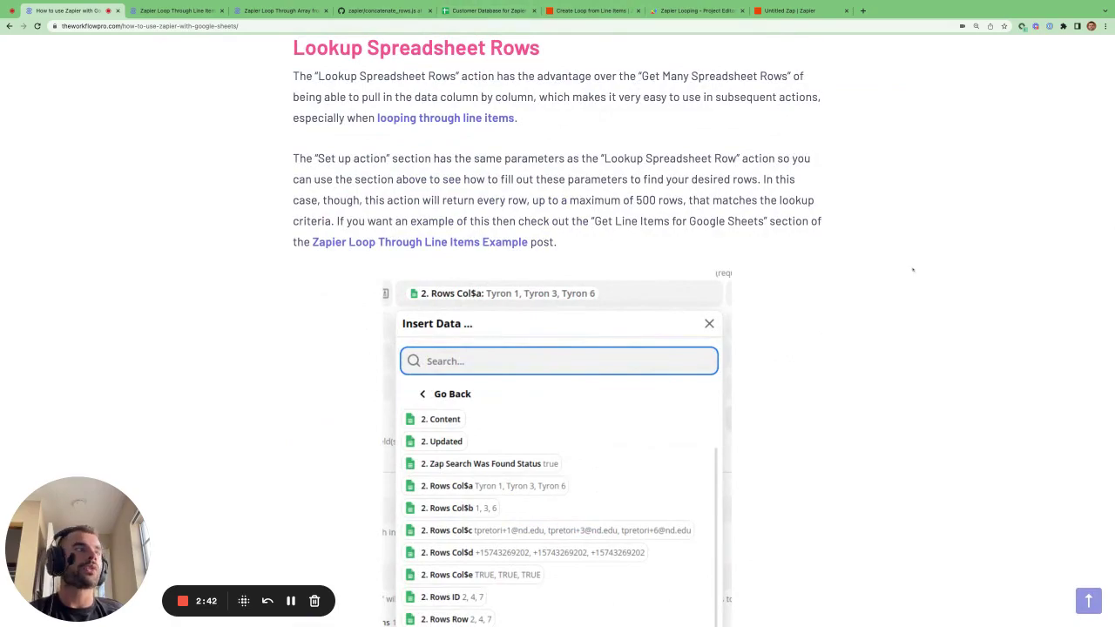
pyautogui.scroll(10, 914, 269)
pyautogui.scroll(-10, 913, 270)
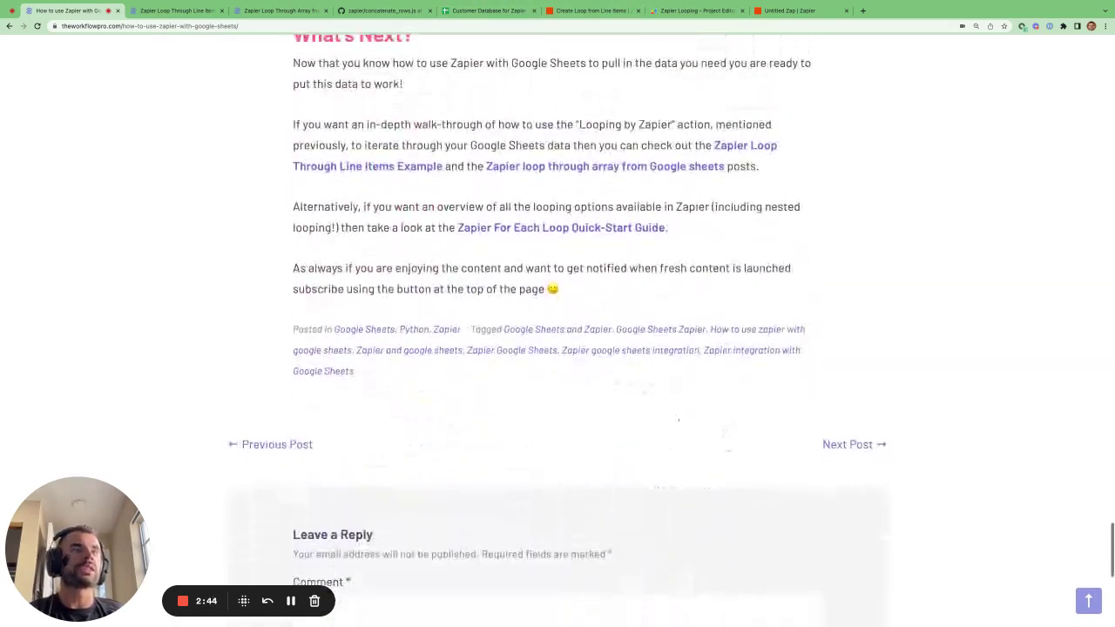
pyautogui.scroll(1, 819, 297)
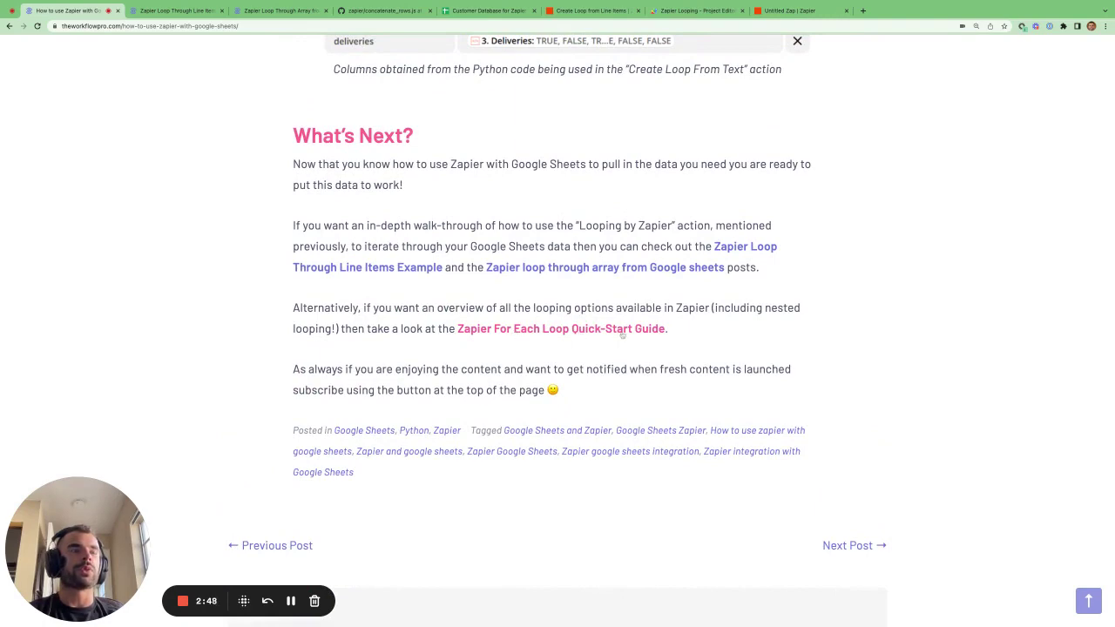
# Return to the Create Loop from Line Items Zap and view the event options of the Loop Through Line Items step.
pyautogui.click(592, 10)
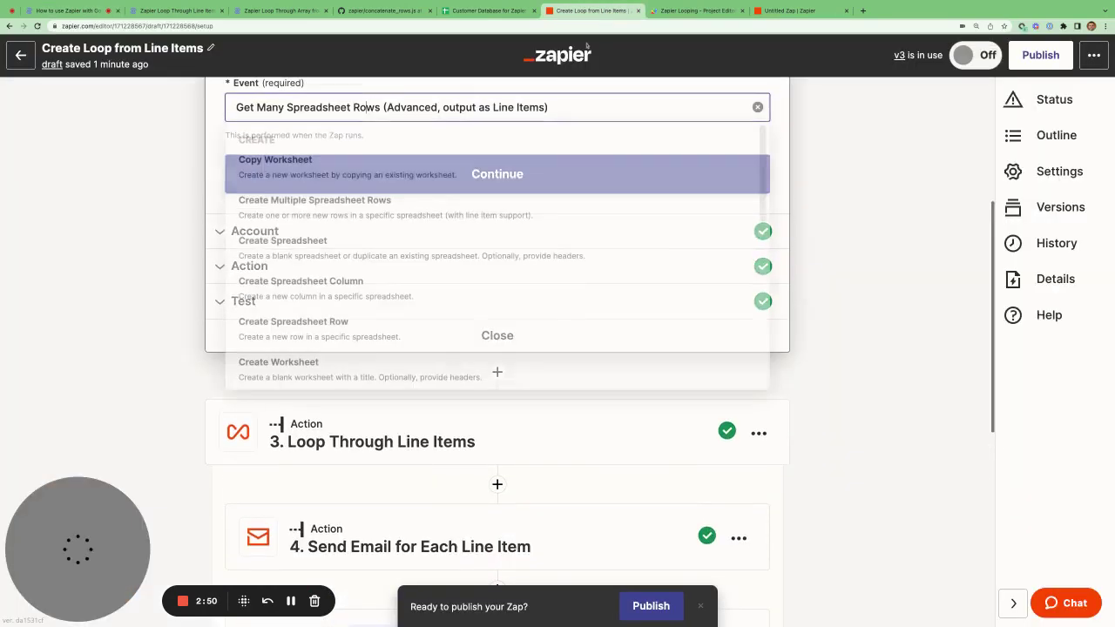
pyautogui.click(870, 389)
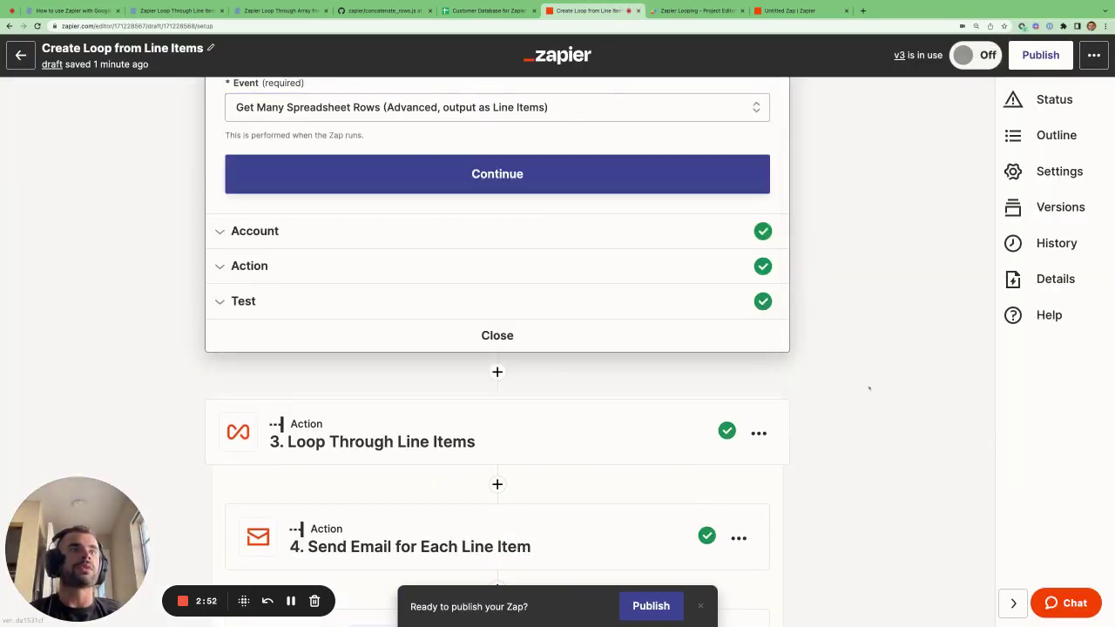
pyautogui.click(553, 432)
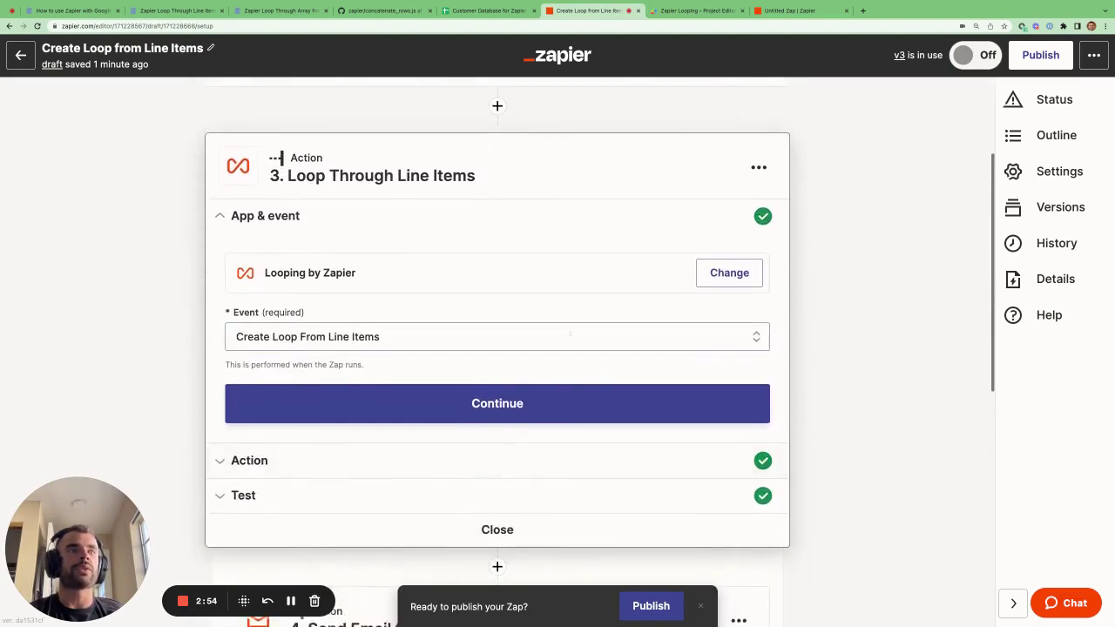
pyautogui.click(375, 354)
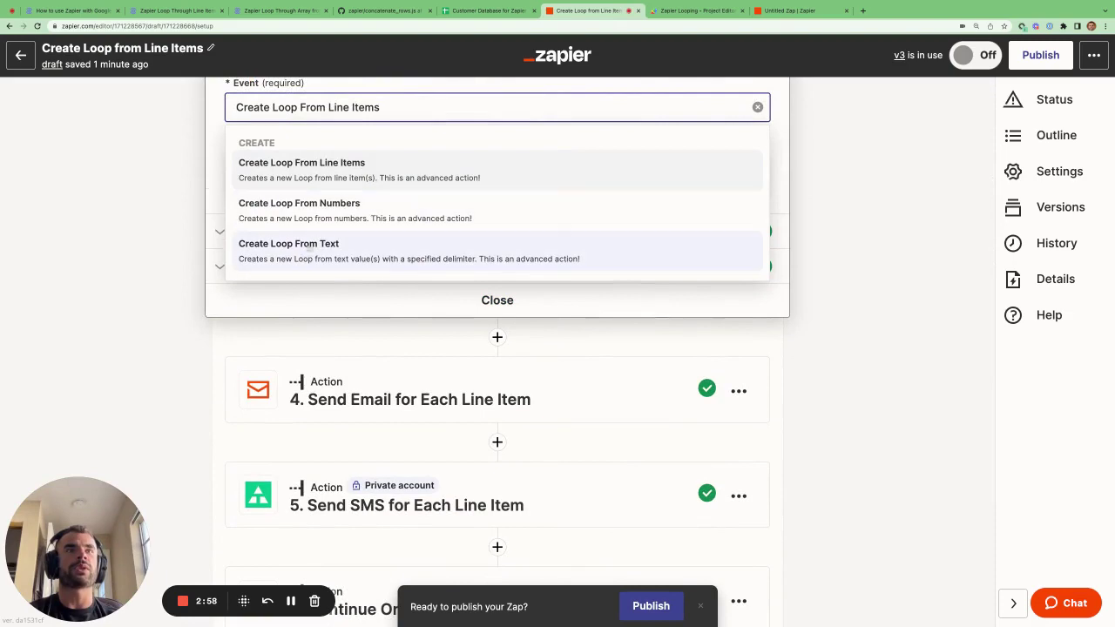
# Open the Zapier For Each Loop Quick-Start Guide from the Google Sheets post and view its introduction.
pyautogui.click(85, 11)
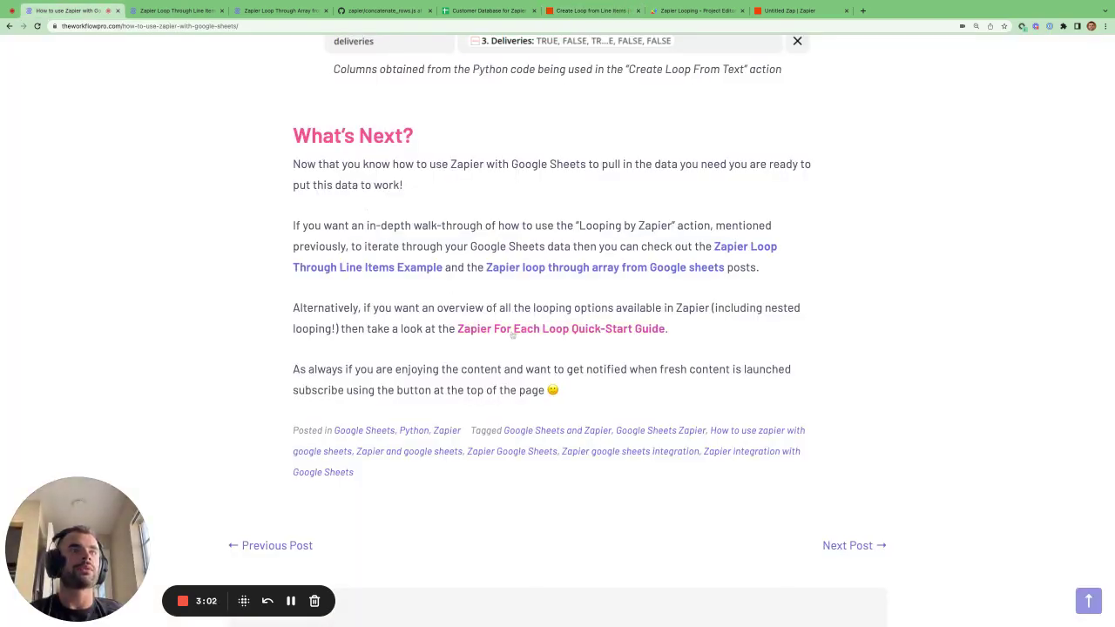
pyautogui.click(514, 332)
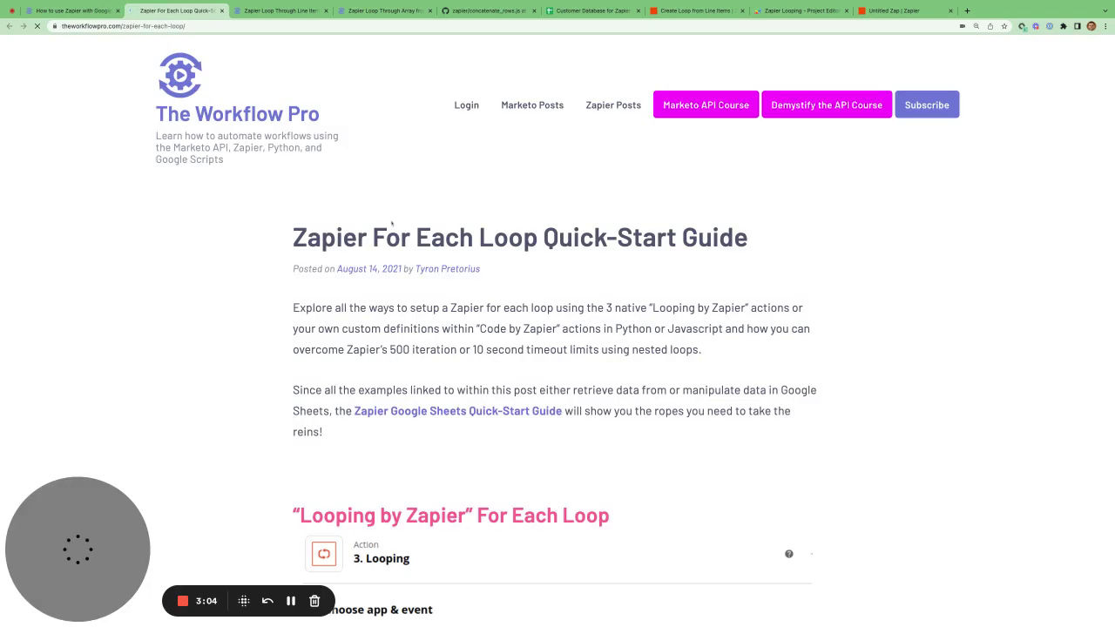
pyautogui.scroll(-2, 118, 36)
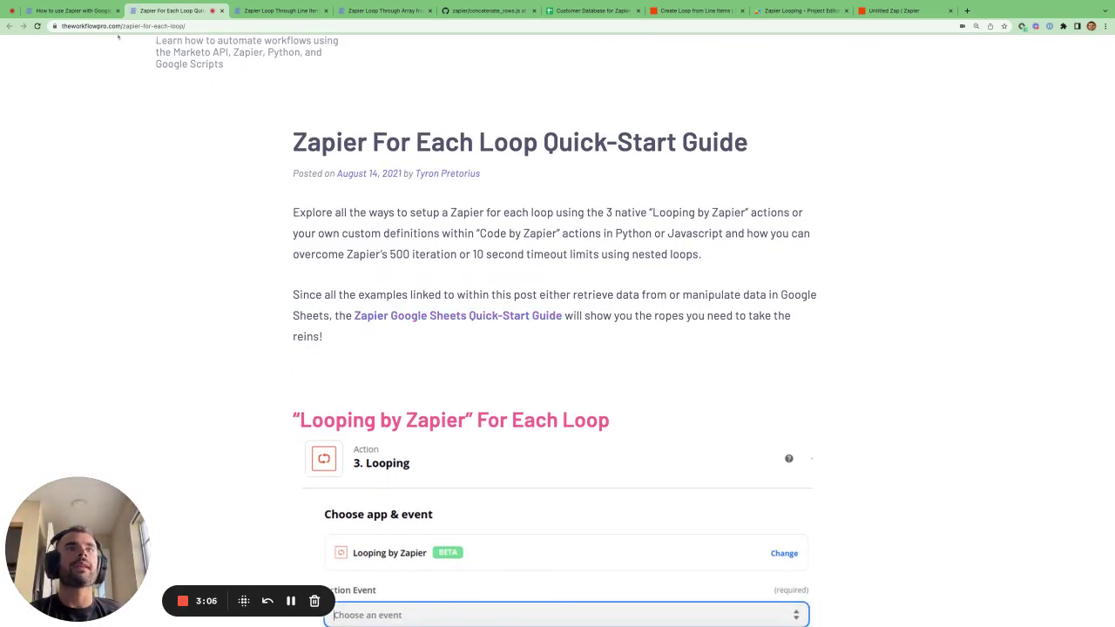
# Back in the Zap, keep Create Loop From Line Items as the event and check the maximum number of loop iterations.
pyautogui.click(695, 10)
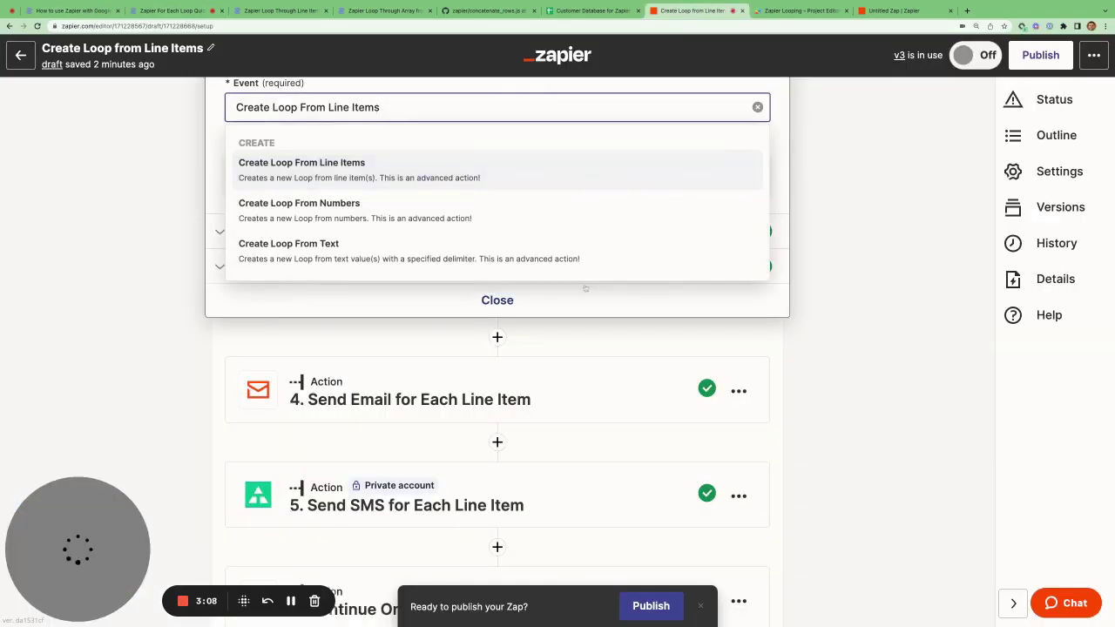
pyautogui.click(679, 336)
pyautogui.scroll(5, 679, 336)
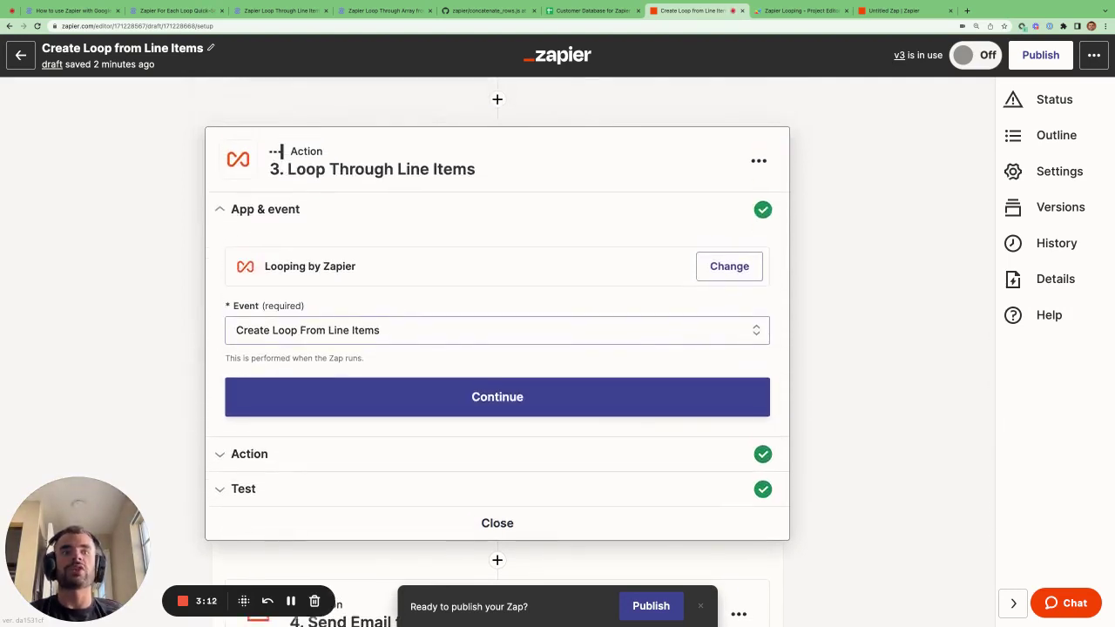
pyautogui.click(473, 398)
pyautogui.scroll(-5, 403, 457)
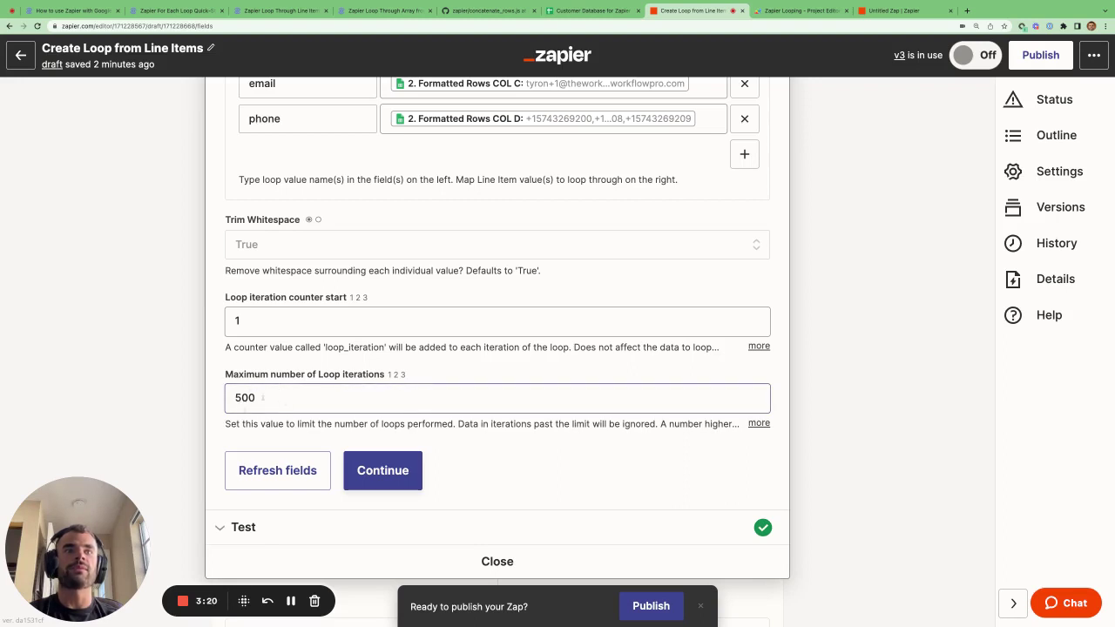
# Read the quick-start guide's iteration limits and locate its Nested Zapier For Each Loop section.
pyautogui.click(185, 12)
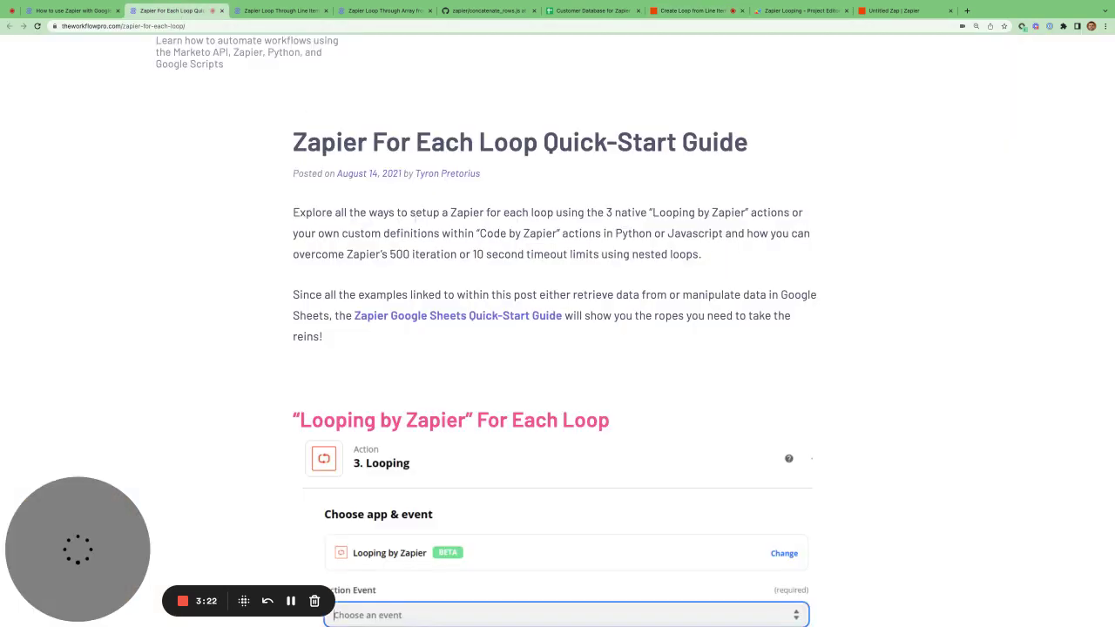
pyautogui.moveTo(345, 253); pyautogui.dragTo(452, 254)
pyautogui.scroll(-20, 475, 436)
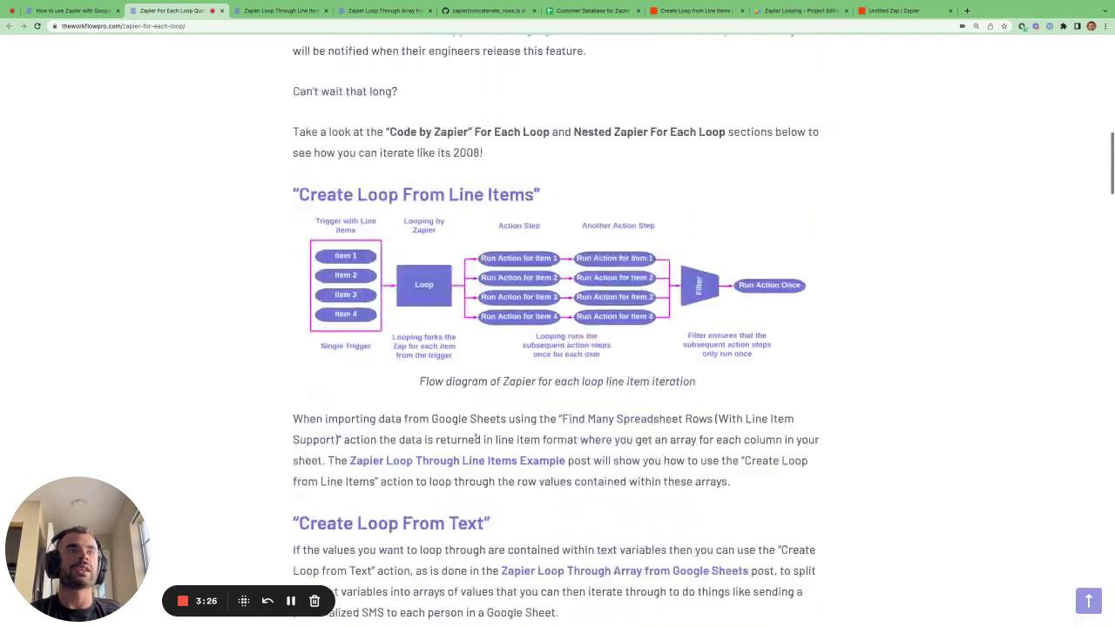
pyautogui.scroll(-12, 475, 436)
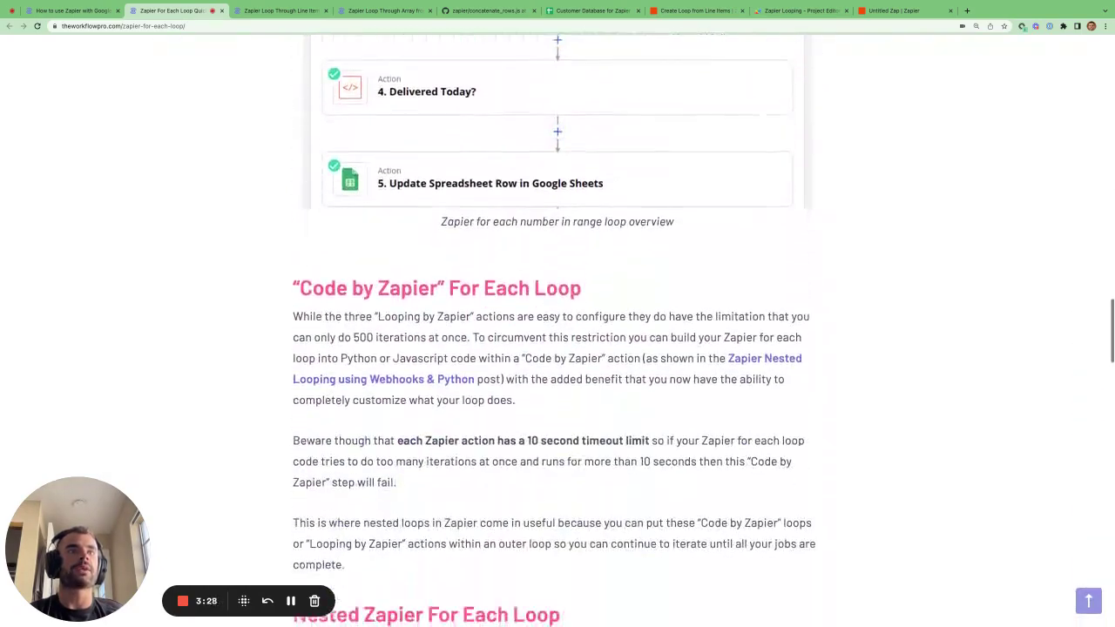
pyautogui.moveTo(293, 154); pyautogui.dragTo(560, 155)
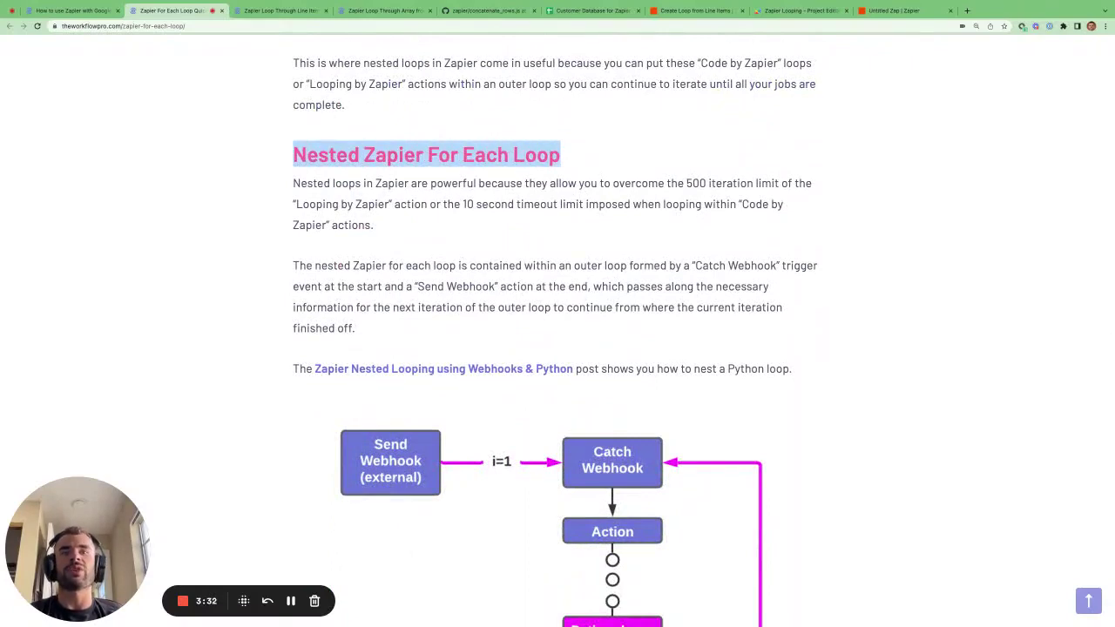